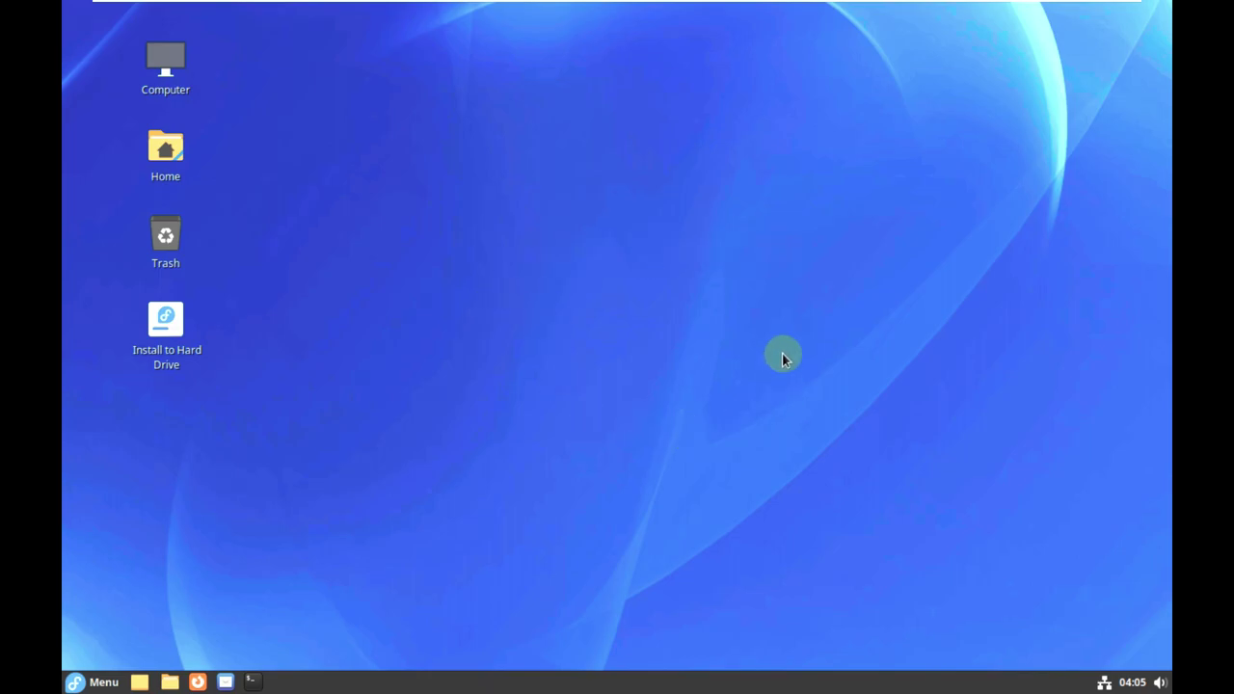
Use the VMware toolbar's stretch button so the Cinnamon desktop fills the whole window.
{"action": "mouse_move", "coordinate": [1068, 4]}
{"action": "left_click", "coordinate": [533, 10]}
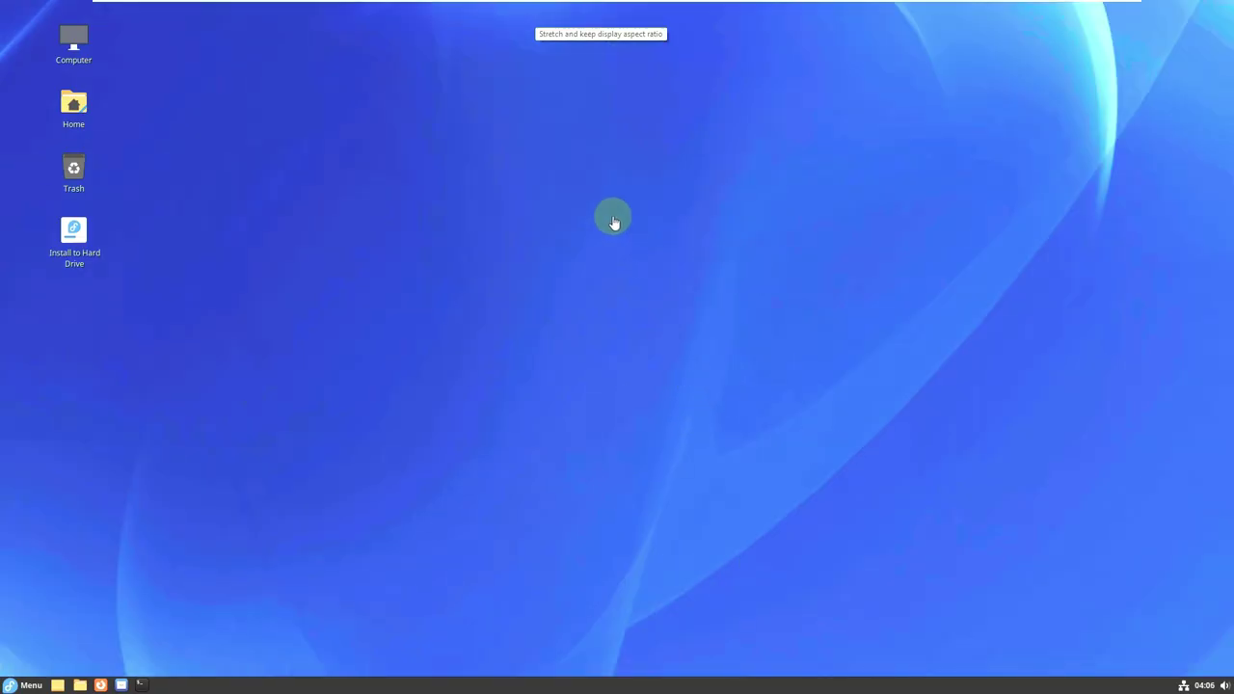
{"action": "right_click", "coordinate": [555, 229]}
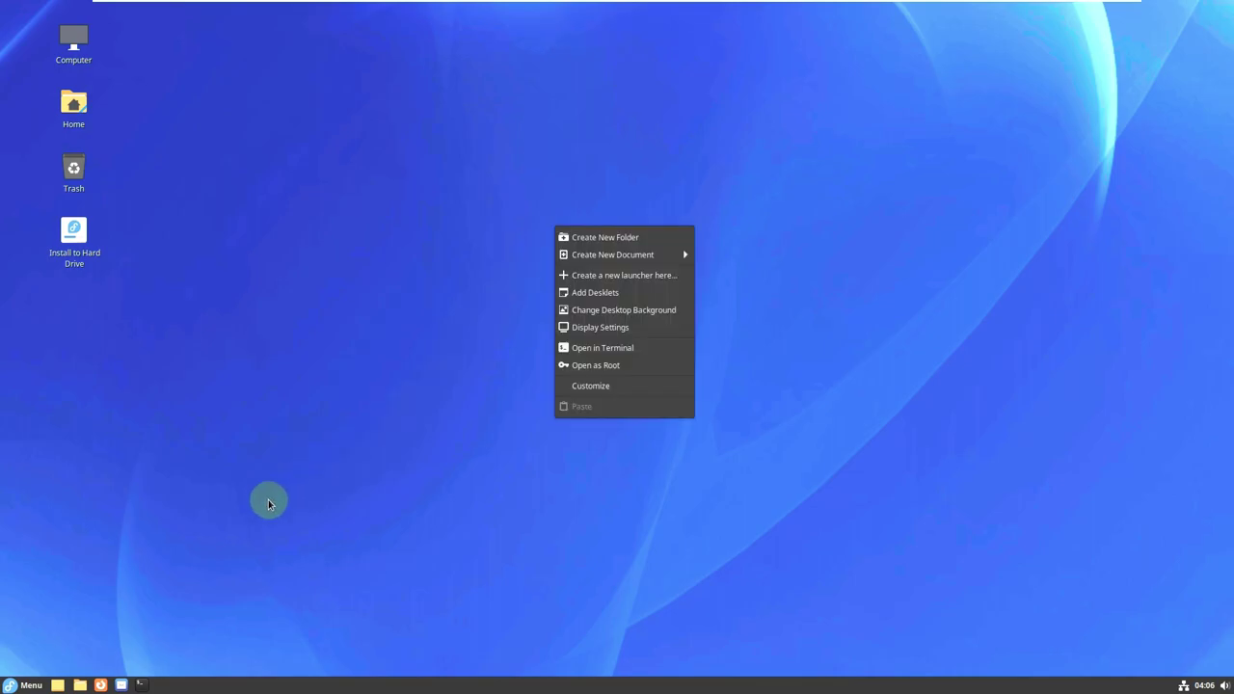
{"action": "left_click", "coordinate": [598, 329]}
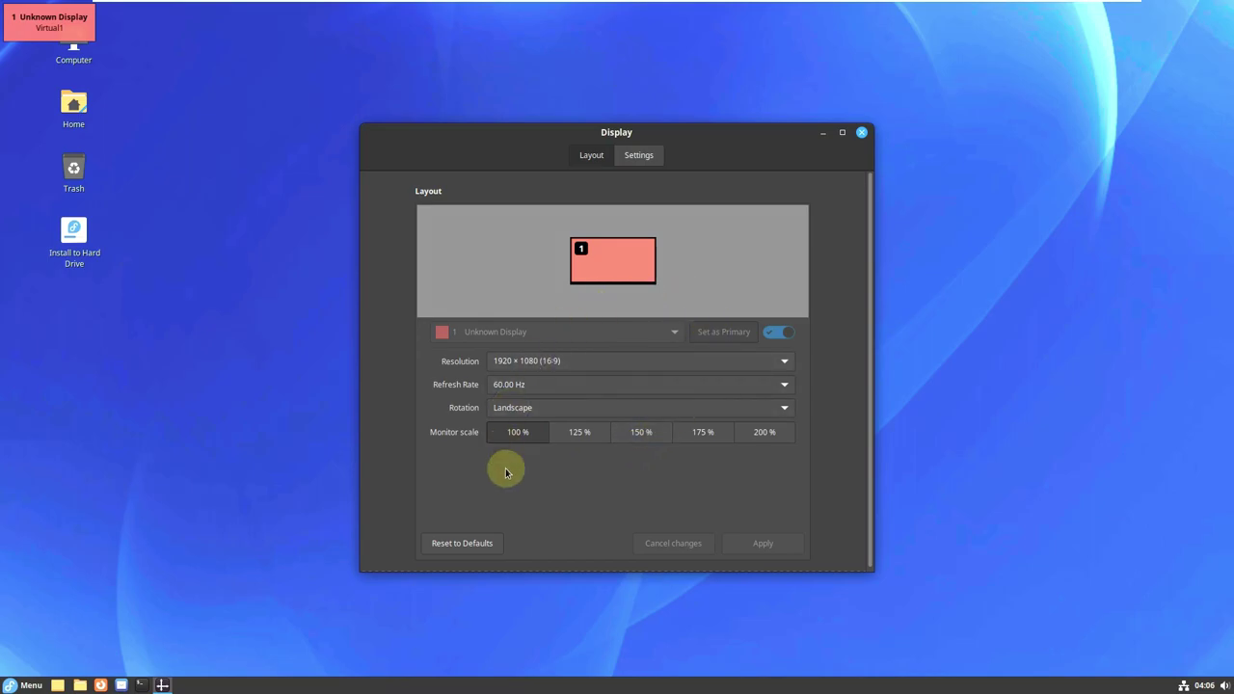
{"action": "left_click", "coordinate": [860, 134]}
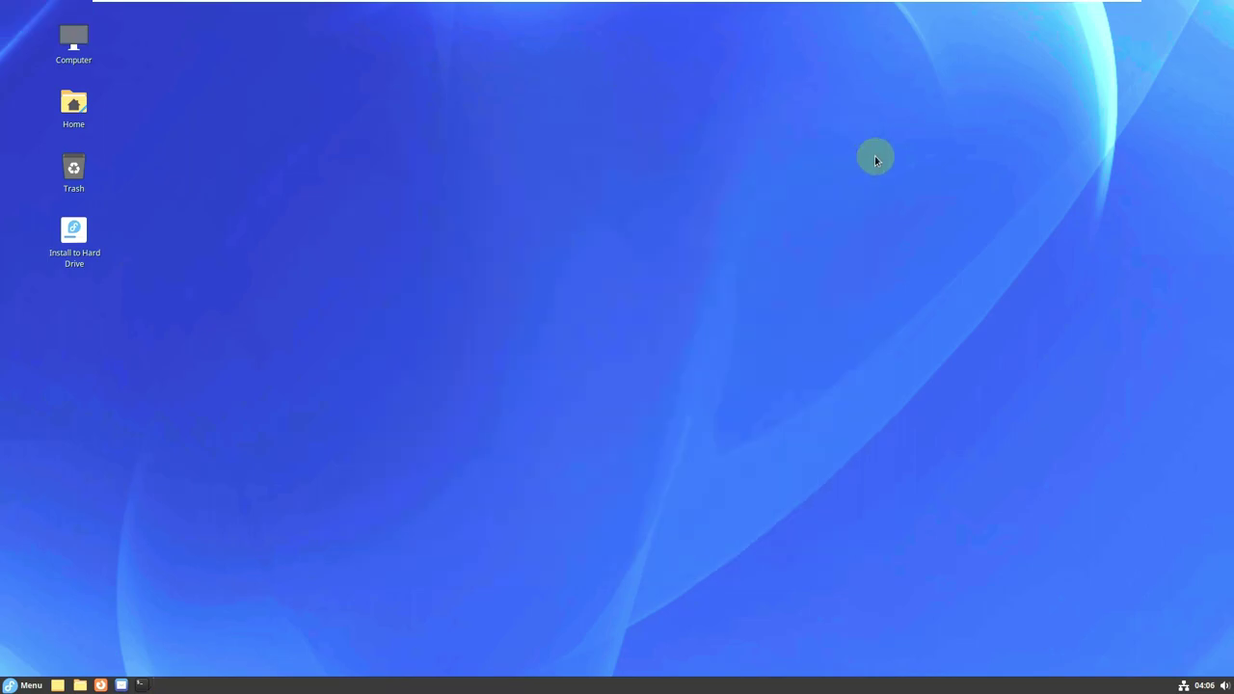
Launch System Monitor from the applications menu's Administration section.
{"action": "left_click", "coordinate": [24, 684]}
{"action": "mouse_move", "coordinate": [111, 602]}
{"action": "mouse_move", "coordinate": [135, 574]}
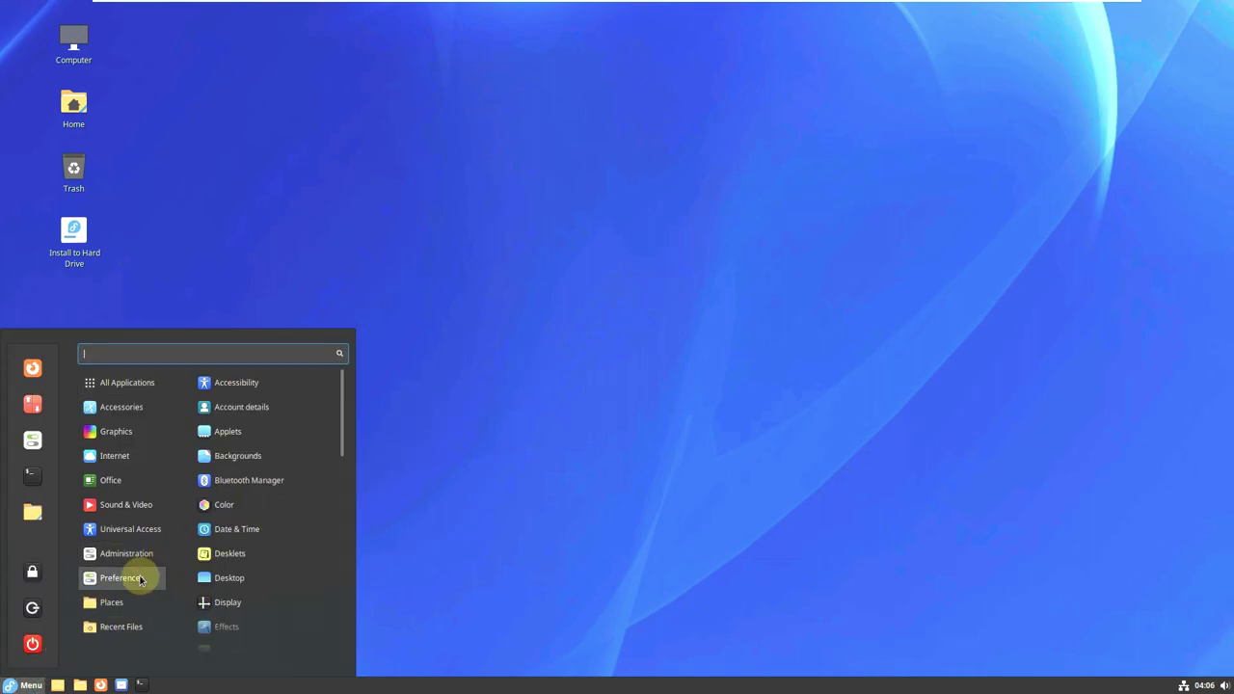
{"action": "scroll", "coordinate": [238, 559], "scroll_direction": "down", "scroll_amount": 5}
{"action": "scroll", "coordinate": [236, 554], "scroll_direction": "down", "scroll_amount": 5}
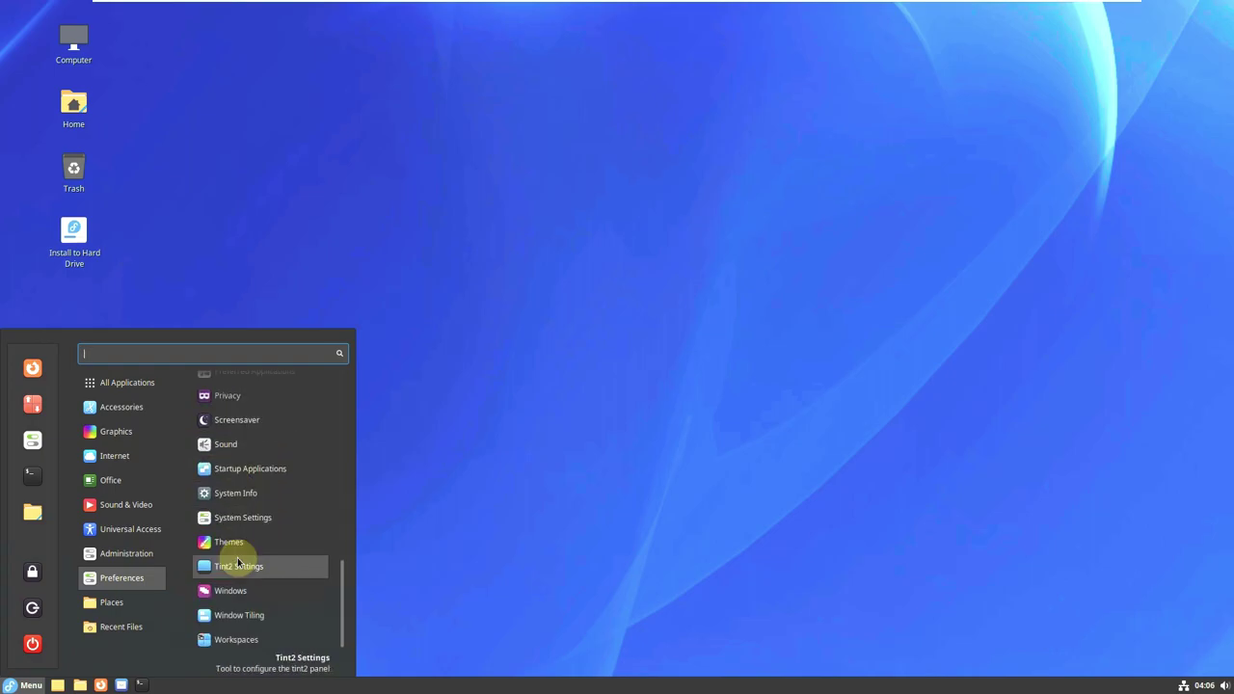
{"action": "mouse_move", "coordinate": [129, 551]}
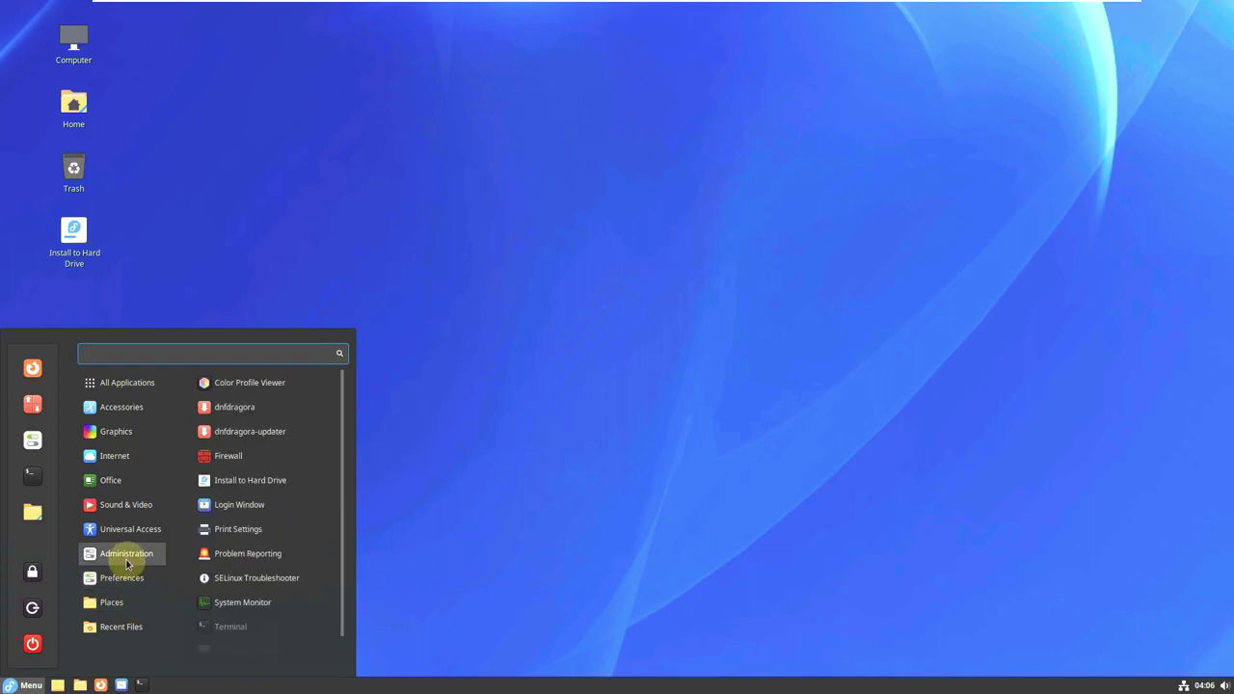
{"action": "left_click", "coordinate": [247, 605]}
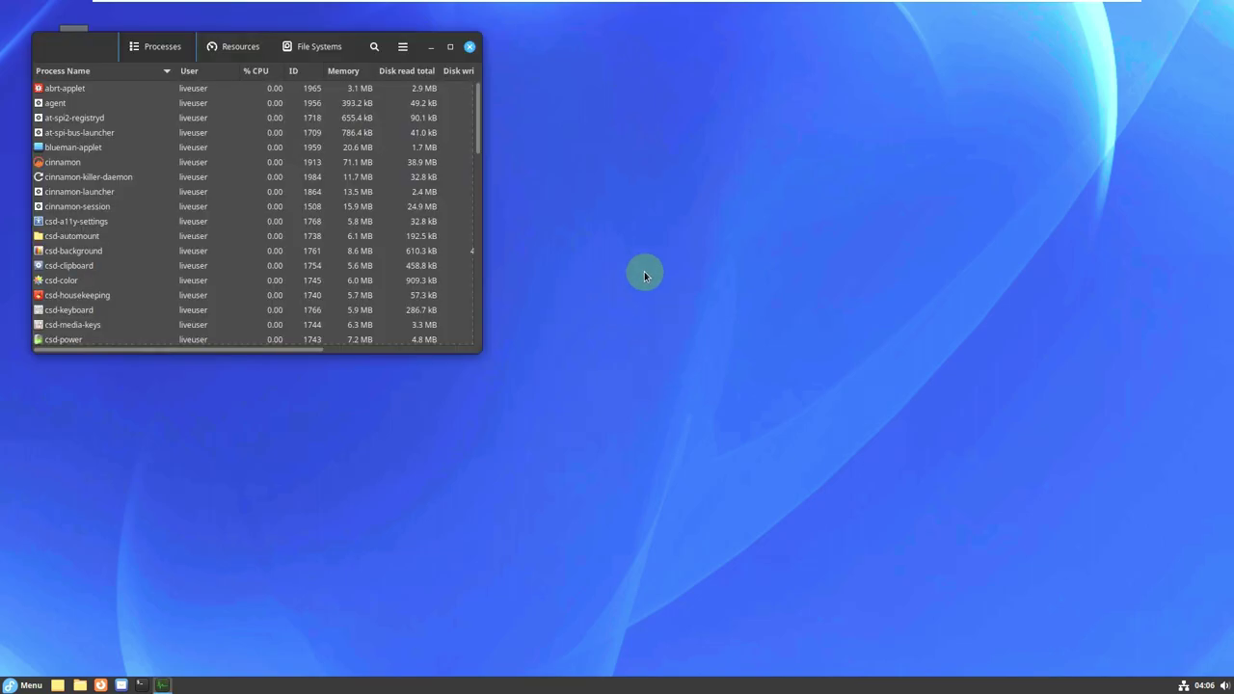
Maximize the System Monitor window and scroll through the Processes list.
{"action": "left_click", "coordinate": [450, 49]}
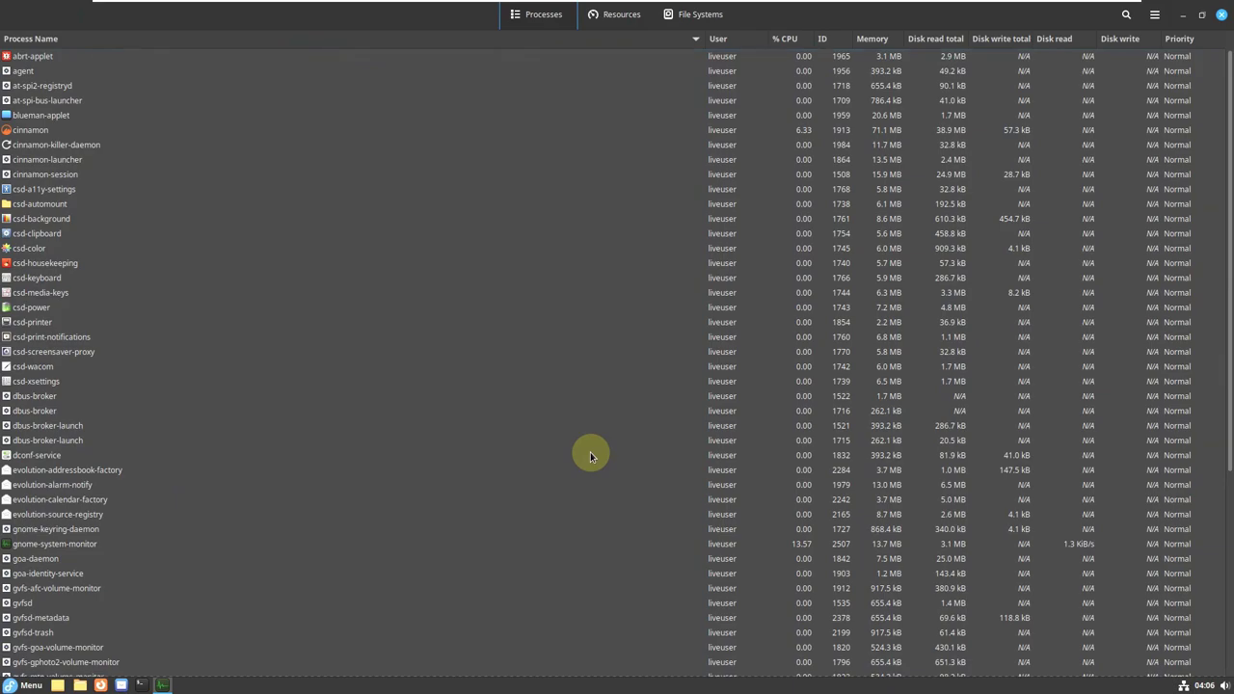
{"action": "scroll", "coordinate": [589, 455], "scroll_direction": "down", "scroll_amount": 6}
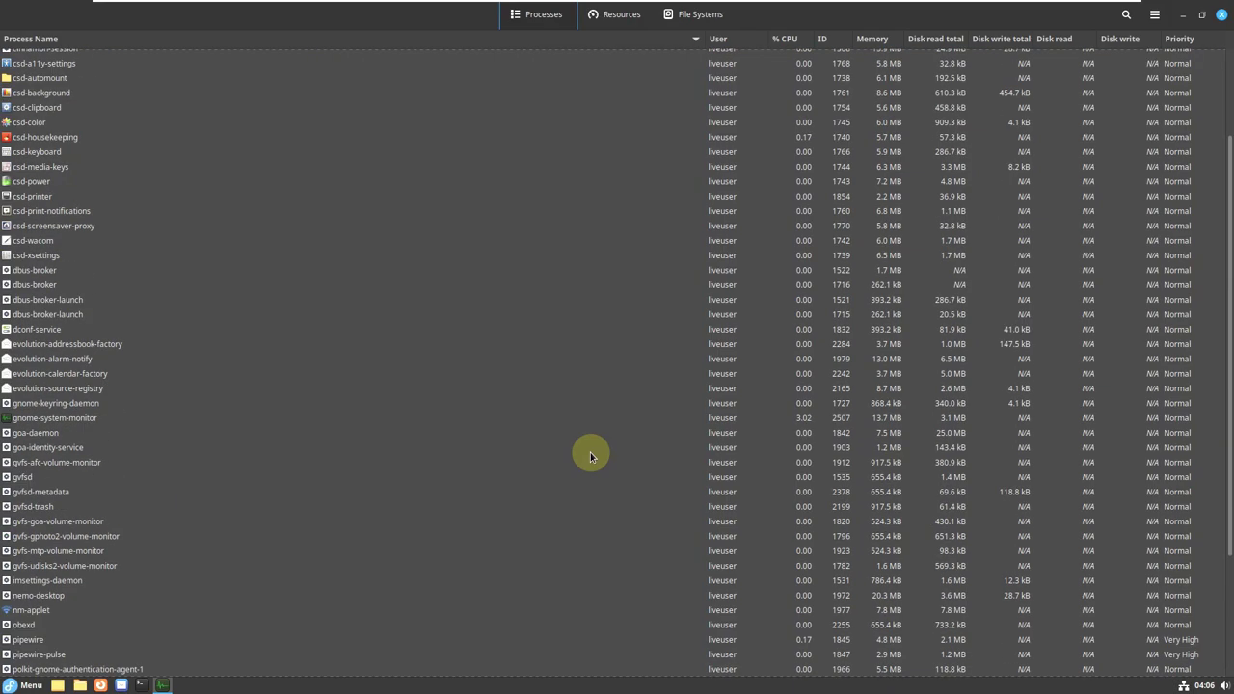
{"action": "scroll", "coordinate": [589, 455], "scroll_direction": "up", "scroll_amount": 6}
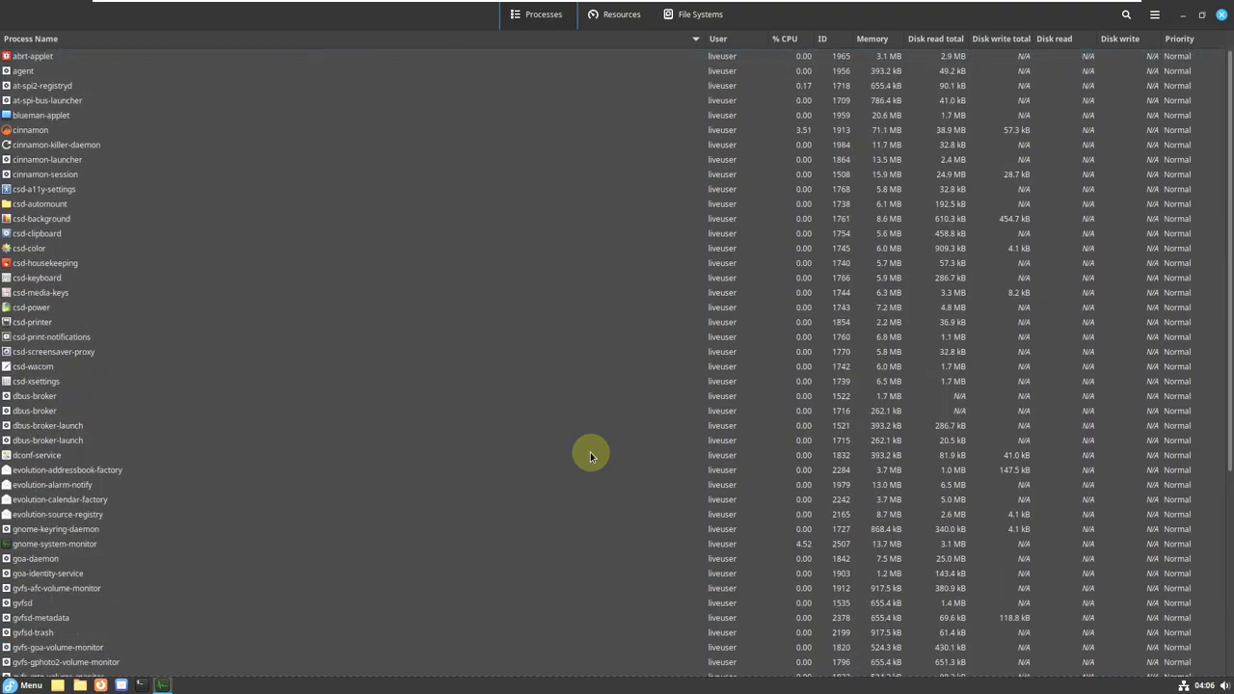
{"action": "scroll", "coordinate": [589, 455], "scroll_direction": "down", "scroll_amount": 6}
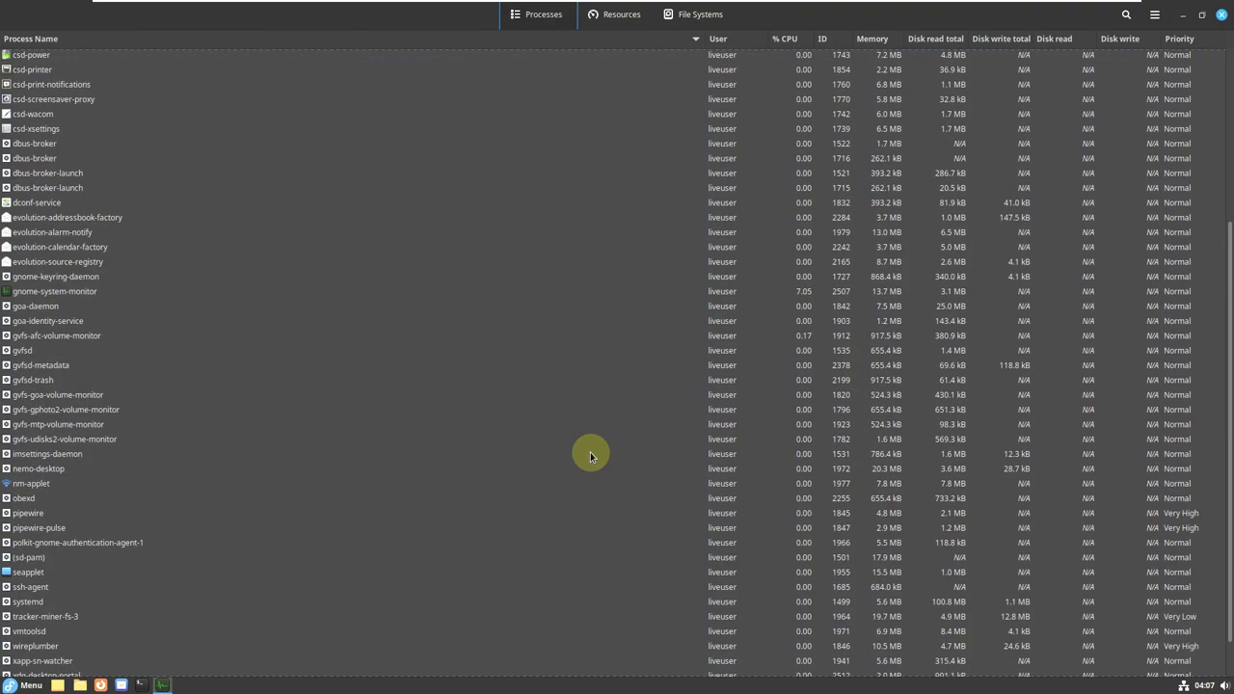
Switch to the Resources tab and change the CPU2 graph line colour to green.
{"action": "left_click", "coordinate": [620, 15]}
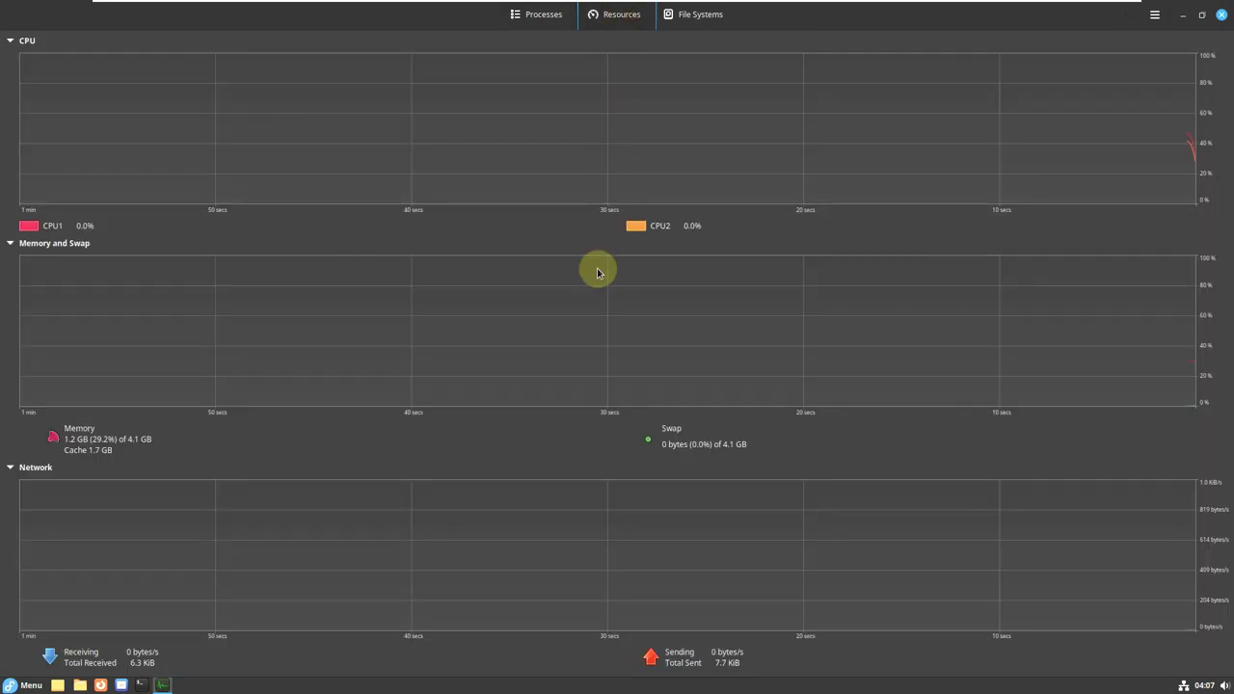
{"action": "left_click", "coordinate": [634, 231]}
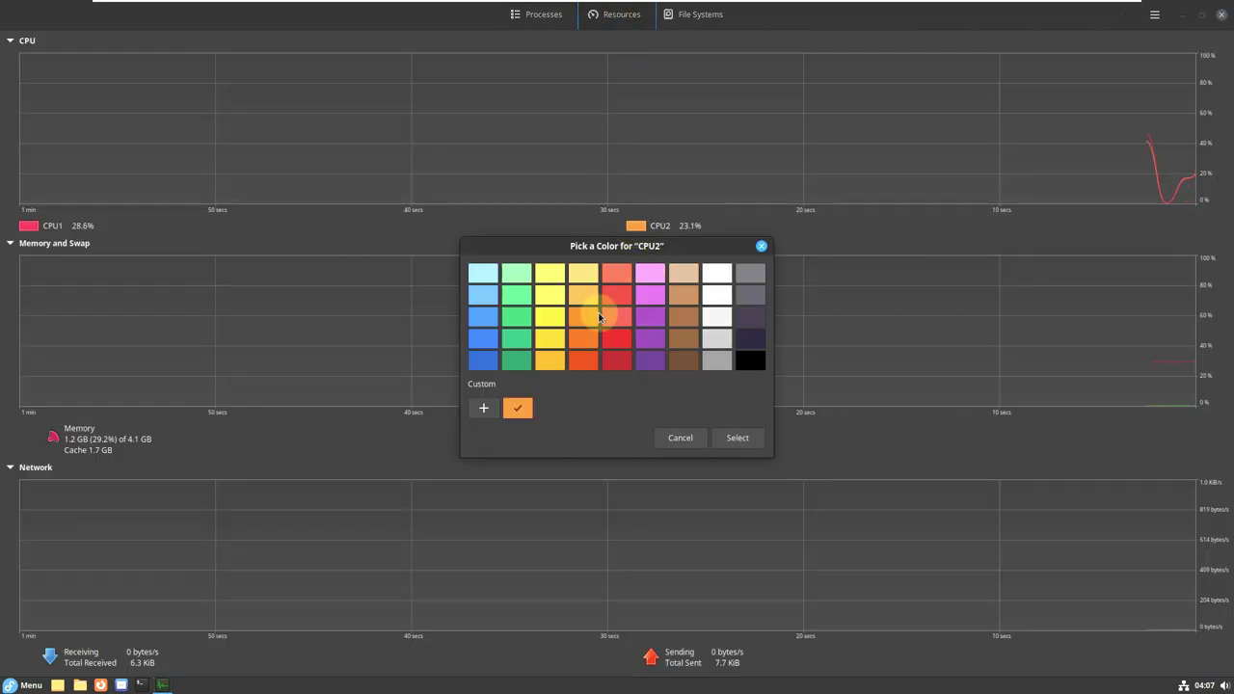
{"action": "left_click", "coordinate": [516, 316]}
{"action": "left_click", "coordinate": [733, 438]}
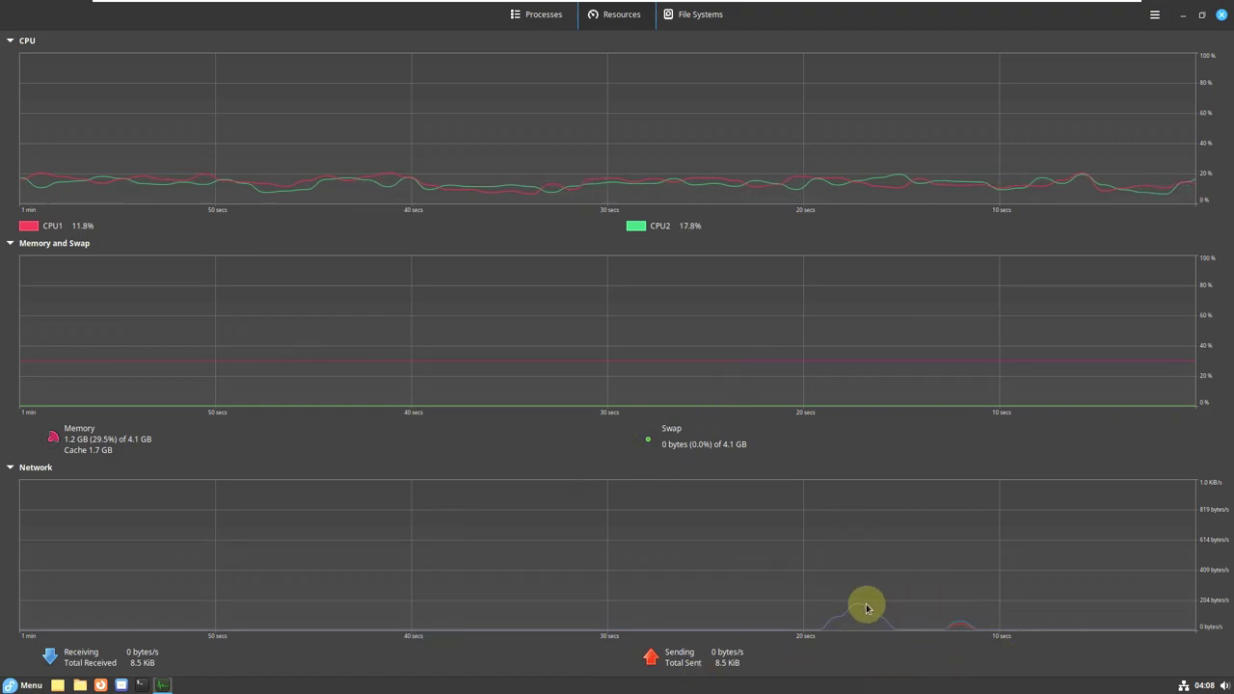
Show About System Monitor and highlight its version number, 44.0.
{"action": "left_click", "coordinate": [1152, 22]}
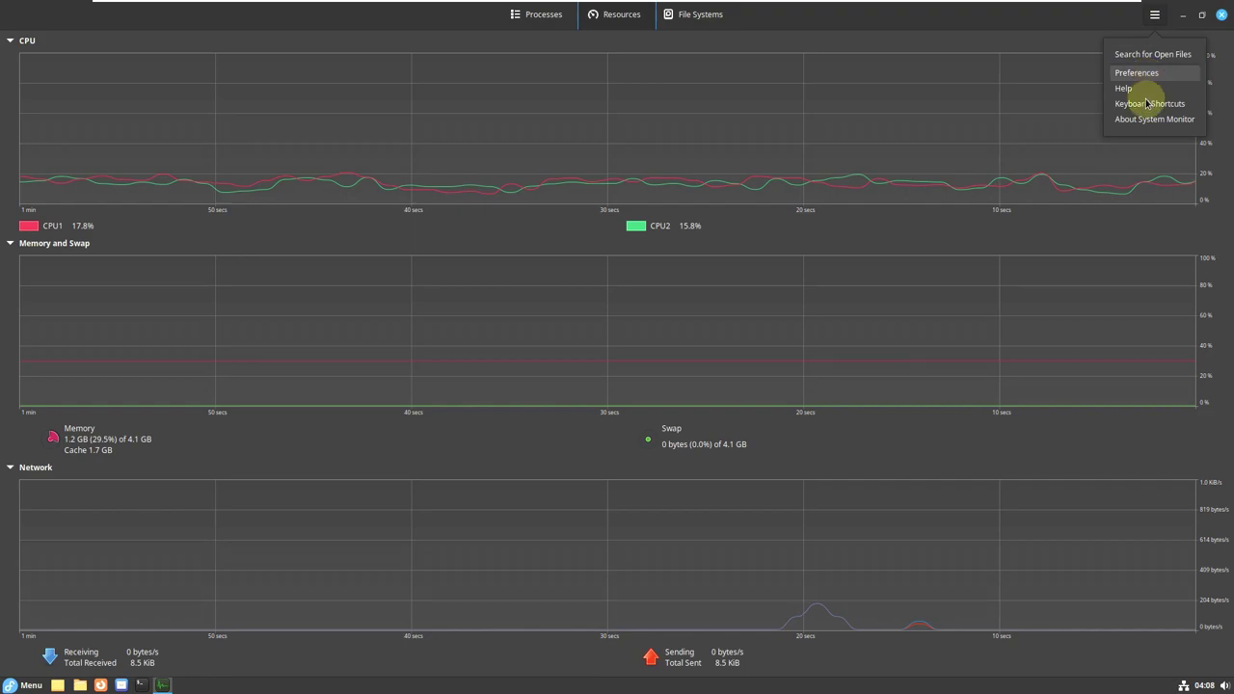
{"action": "left_click", "coordinate": [1137, 118]}
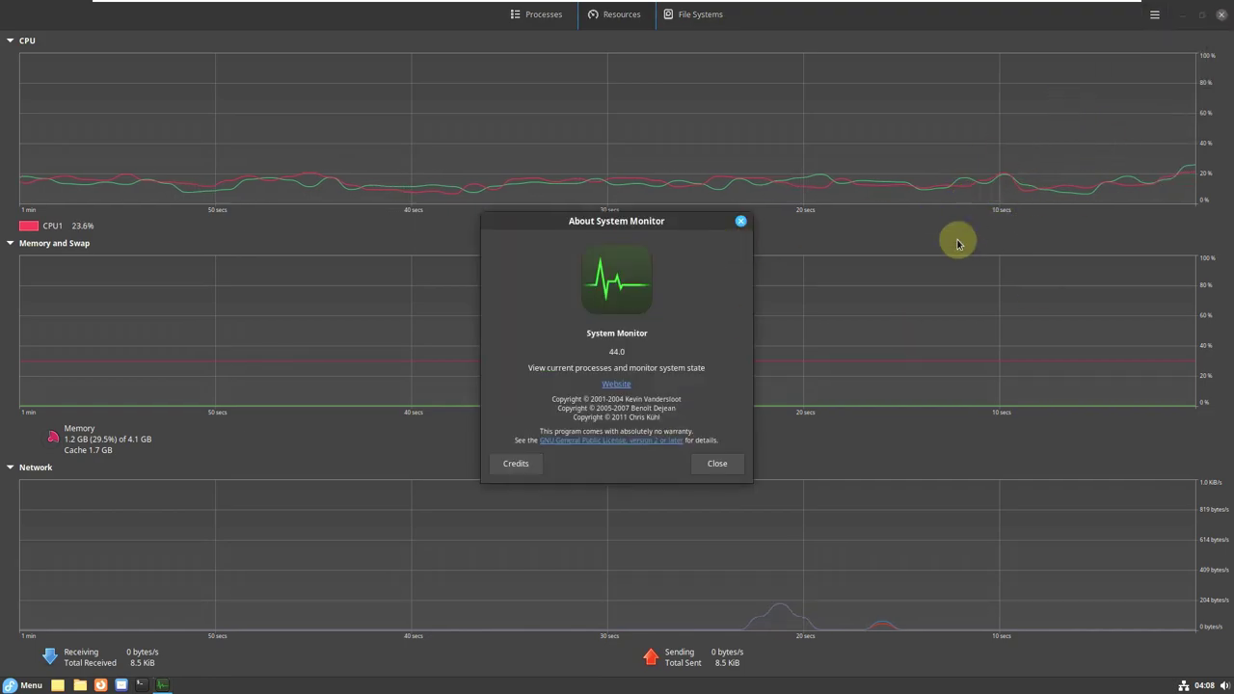
{"action": "left_click_drag", "start_coordinate": [620, 350], "coordinate": [514, 358]}
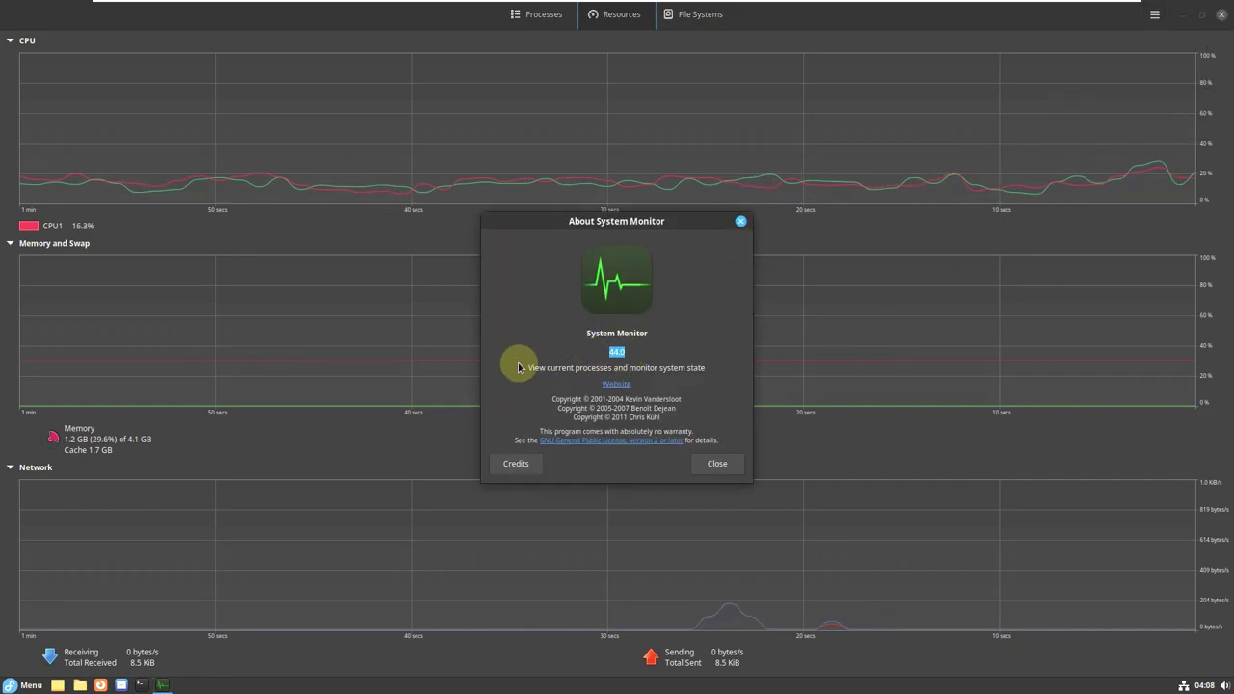
Close the About dialog and System Monitor, then start a terminal from the taskbar.
{"action": "left_click", "coordinate": [718, 464]}
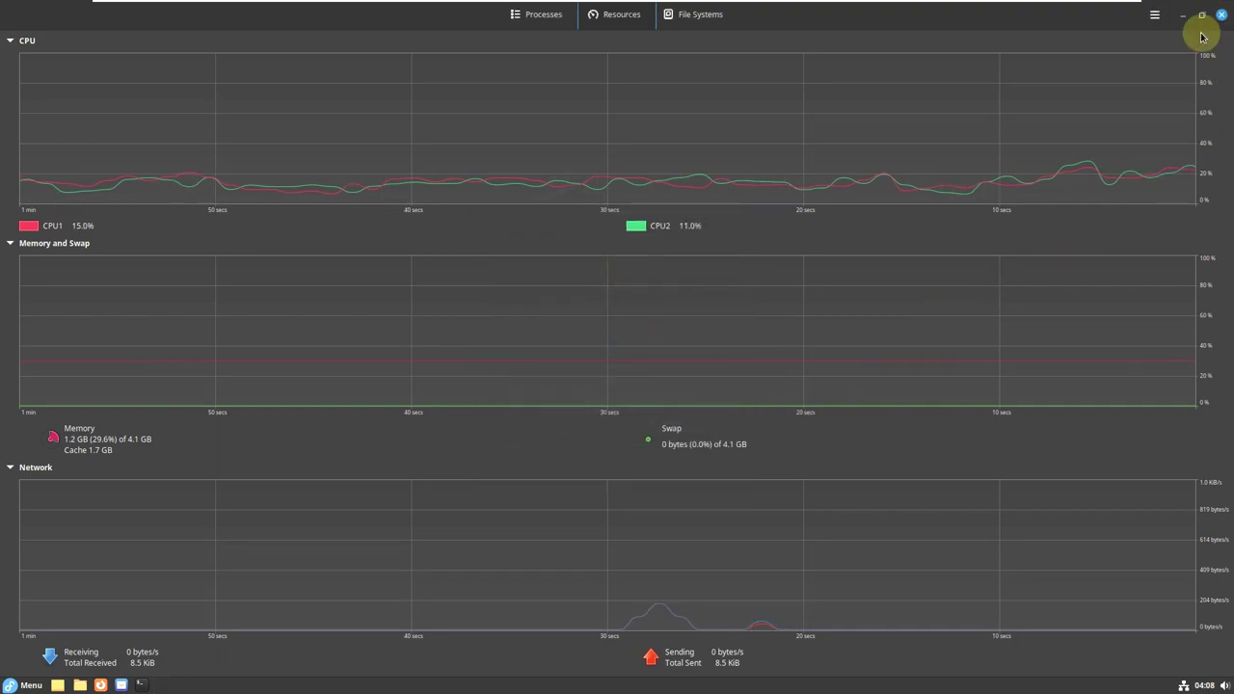
{"action": "left_click", "coordinate": [1220, 16]}
{"action": "left_click", "coordinate": [141, 686]}
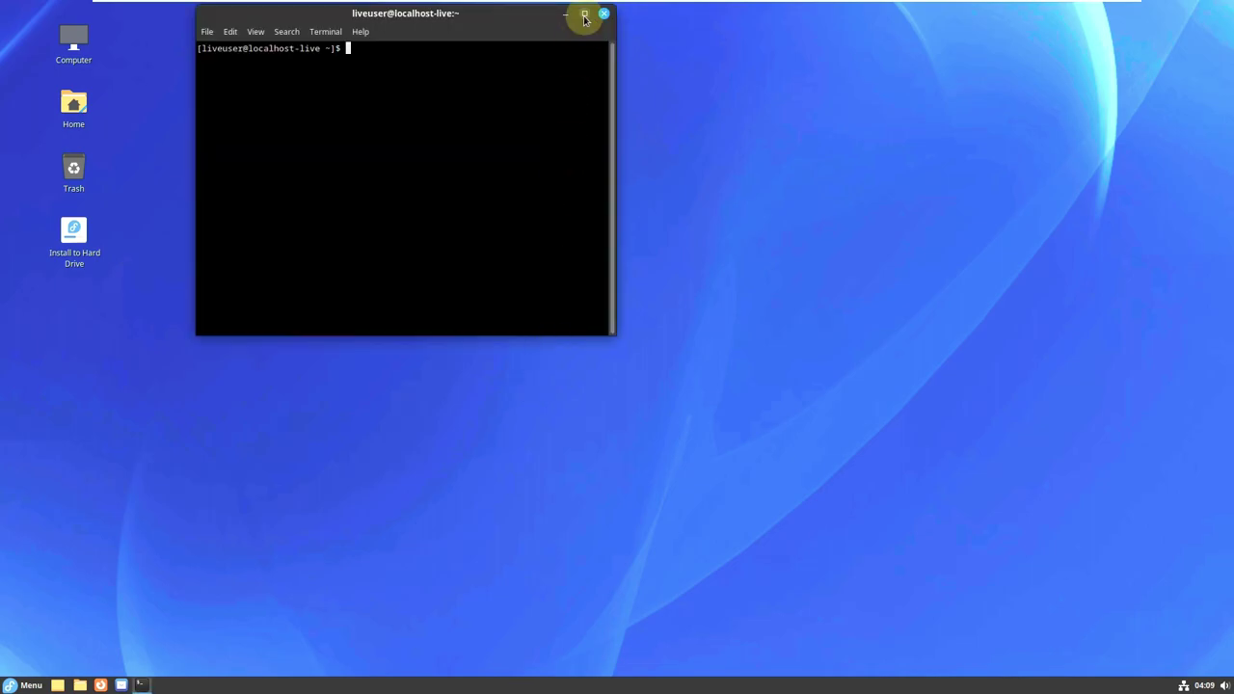
Maximize the terminal and view its About information, highlighting version 3.48.0 for GNOME 44.
{"action": "left_click", "coordinate": [582, 13]}
{"action": "left_click", "coordinate": [164, 27]}
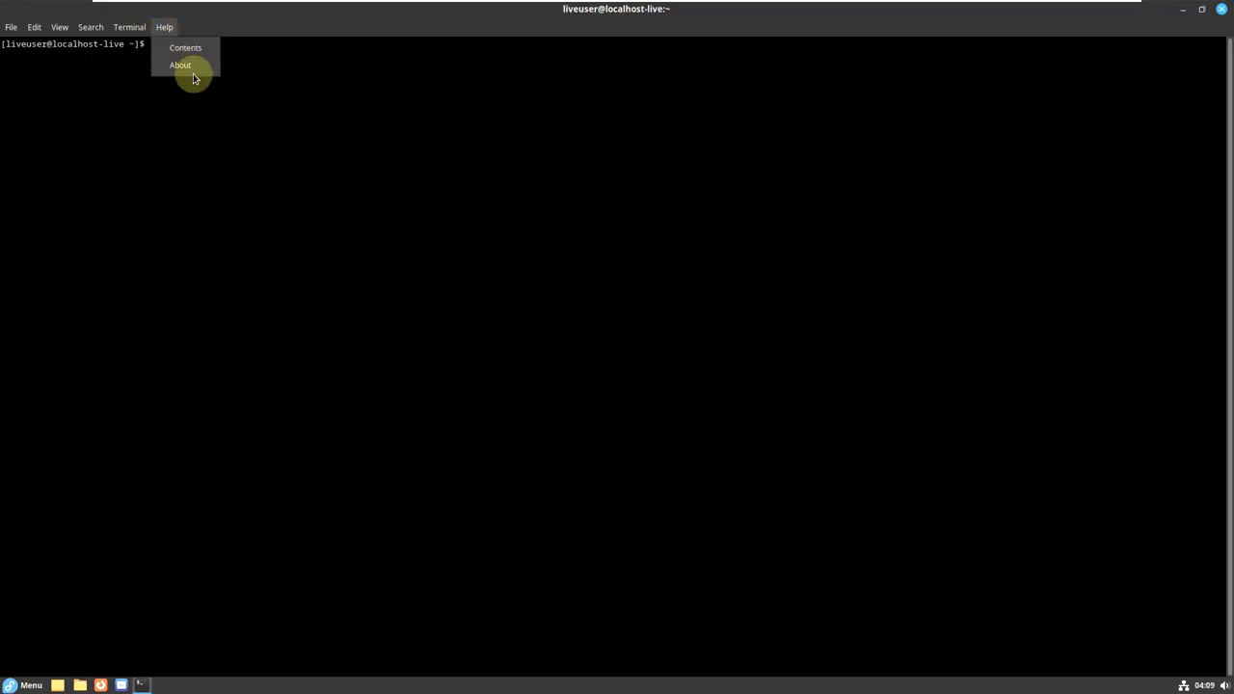
{"action": "left_click", "coordinate": [181, 65]}
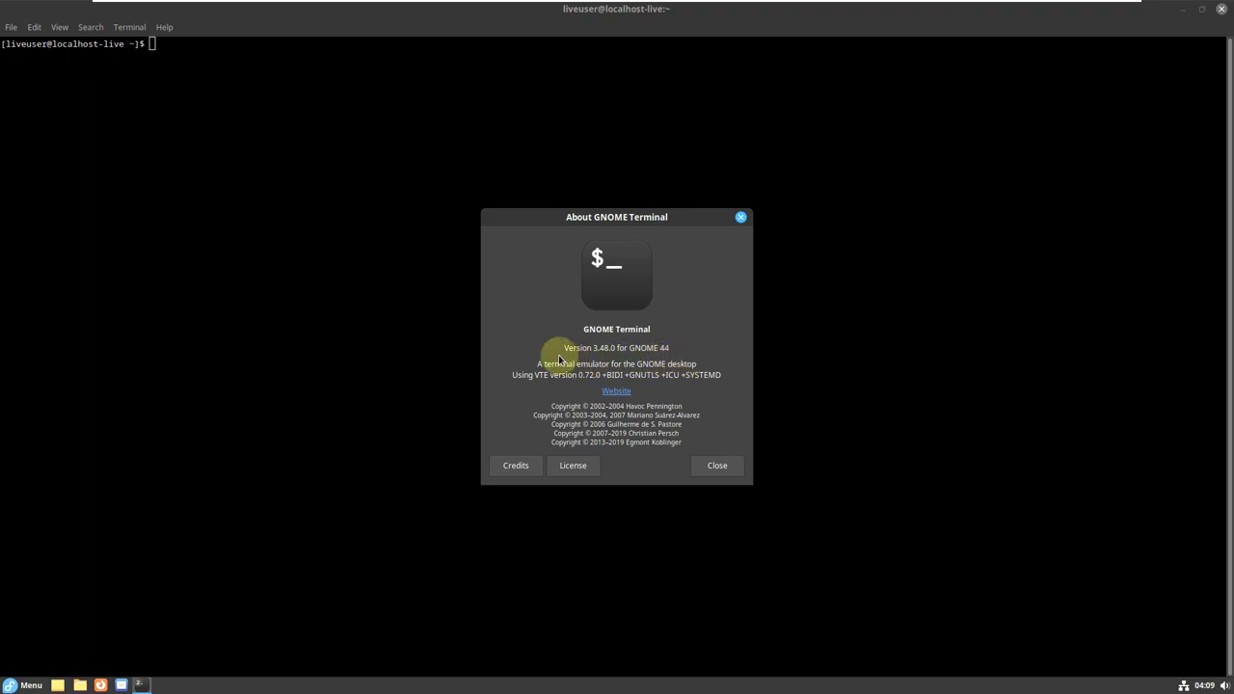
{"action": "left_click_drag", "start_coordinate": [559, 346], "coordinate": [614, 349]}
{"action": "left_click_drag", "start_coordinate": [656, 349], "coordinate": [670, 349]}
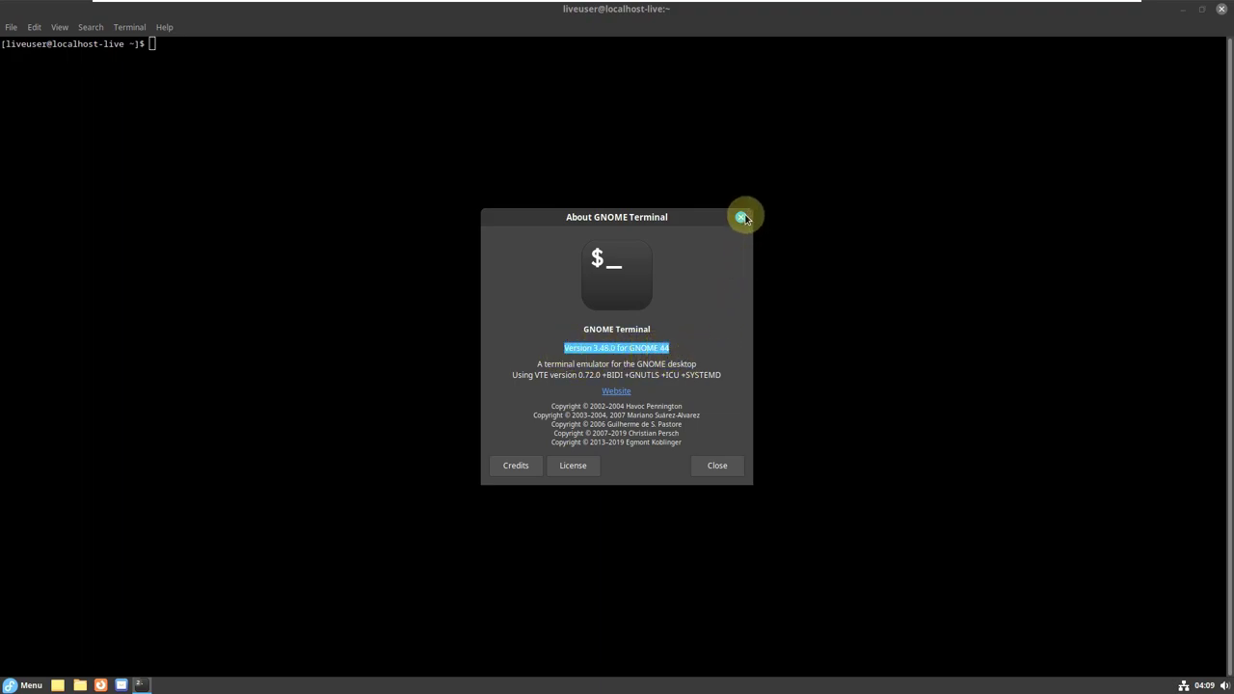
{"action": "left_click", "coordinate": [742, 217]}
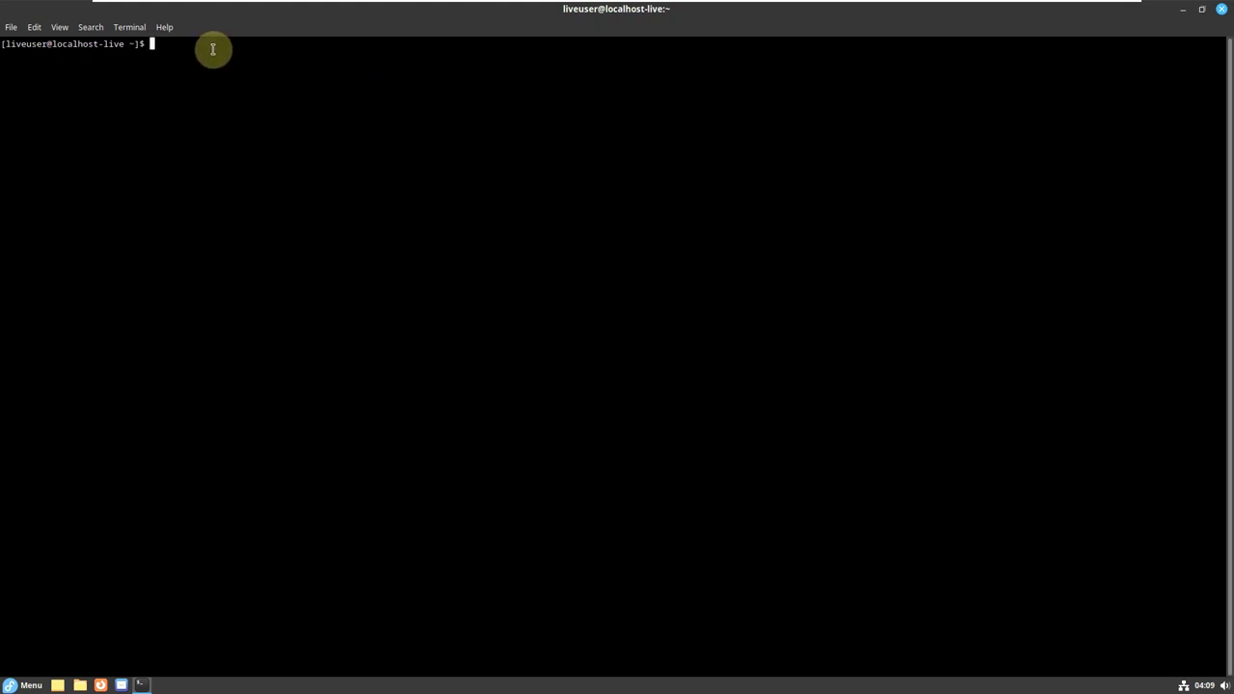
Run inxi -sv8, then disable system theme colours in the profile so GNOME light applies.
{"action": "type", "text": "inxi -sv8"}
{"action": "key", "text": "Return"}
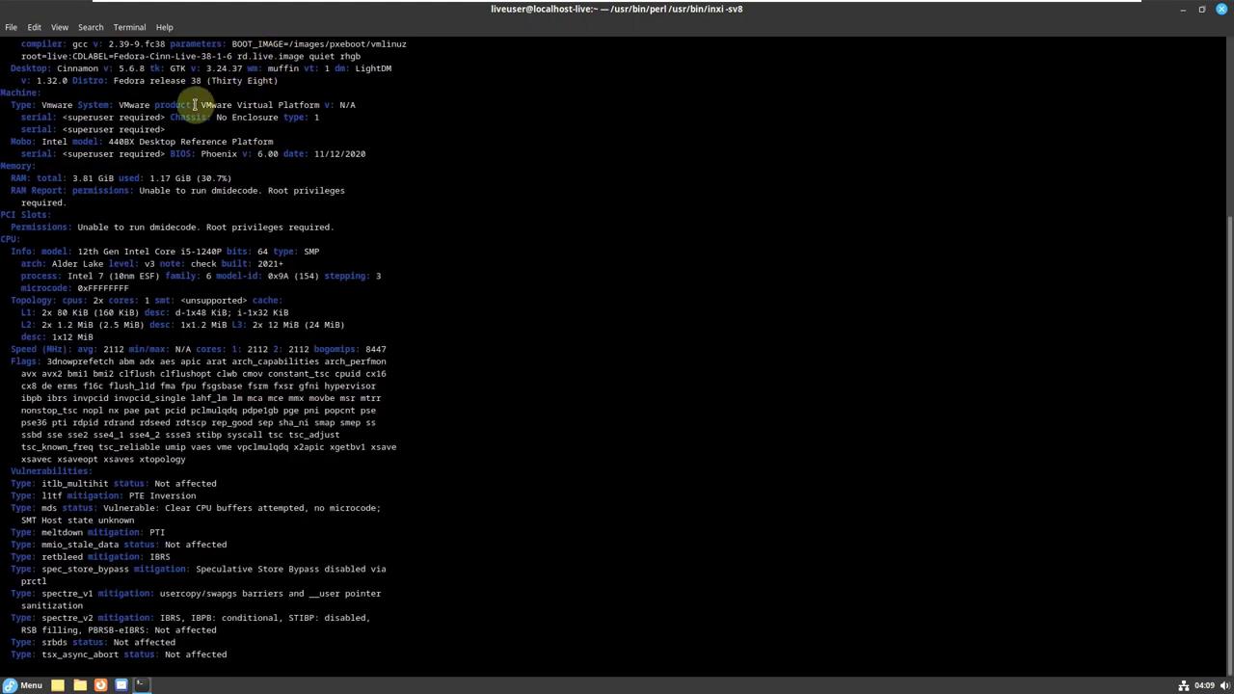
{"action": "left_click", "coordinate": [35, 27]}
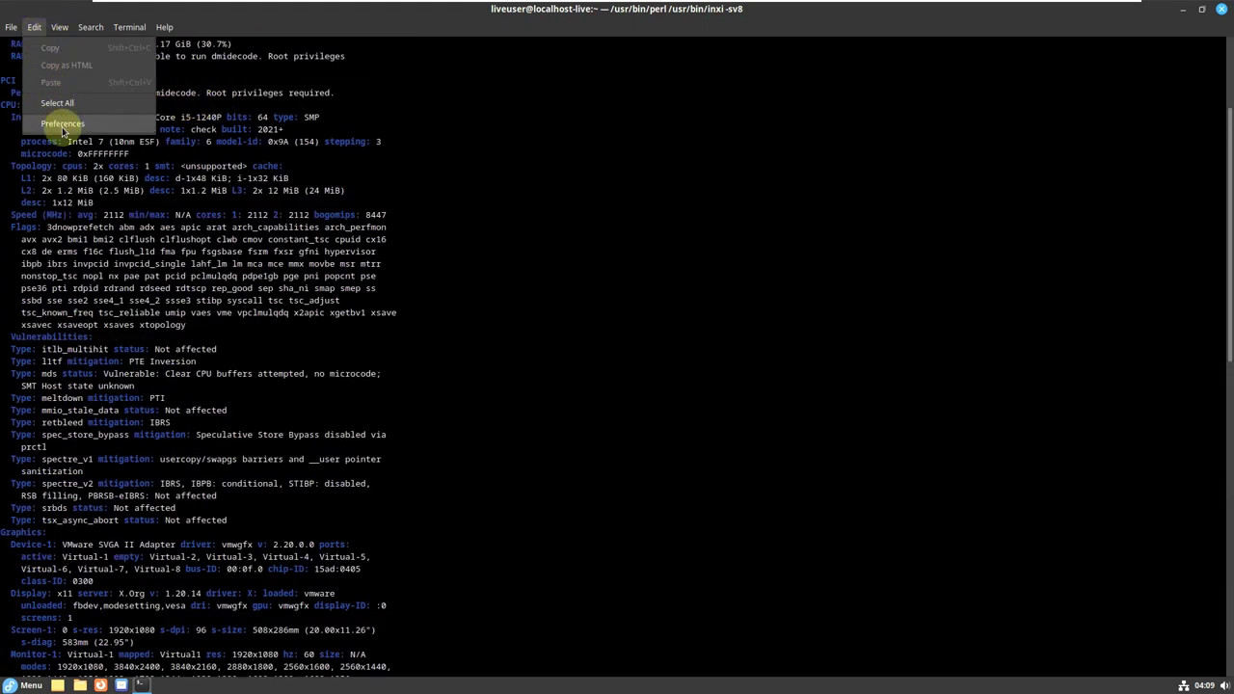
{"action": "left_click", "coordinate": [62, 123]}
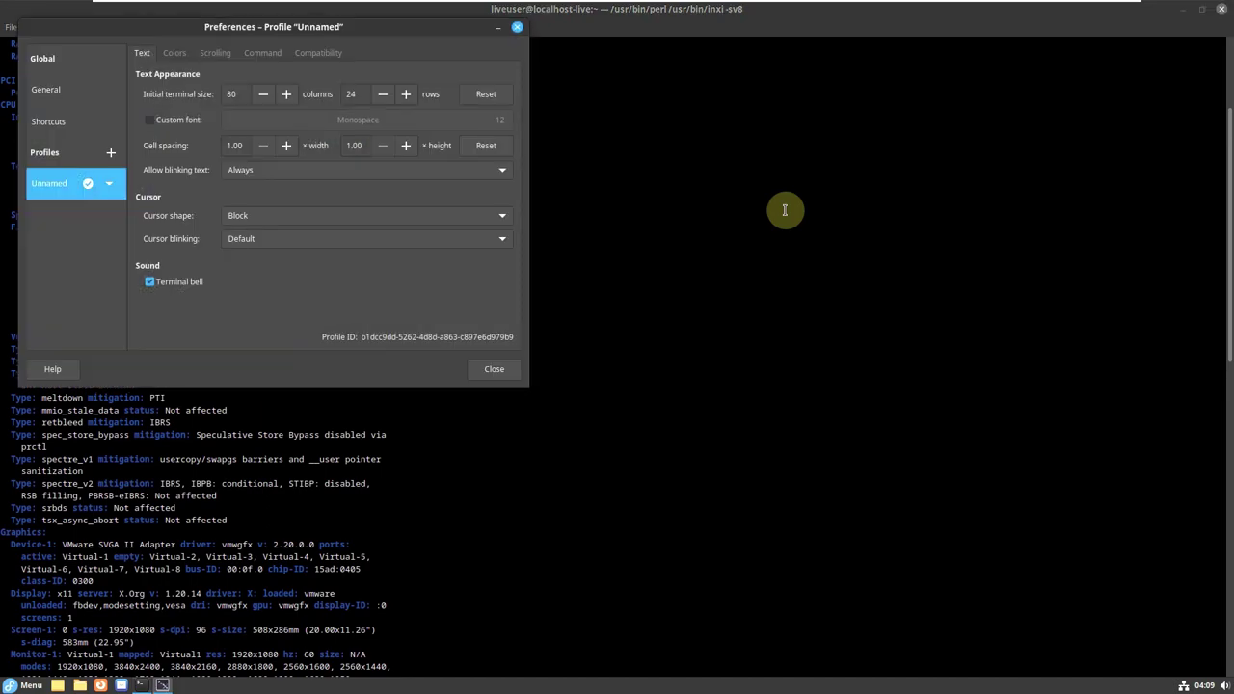
{"action": "left_click_drag", "start_coordinate": [449, 70], "coordinate": [697, 122]}
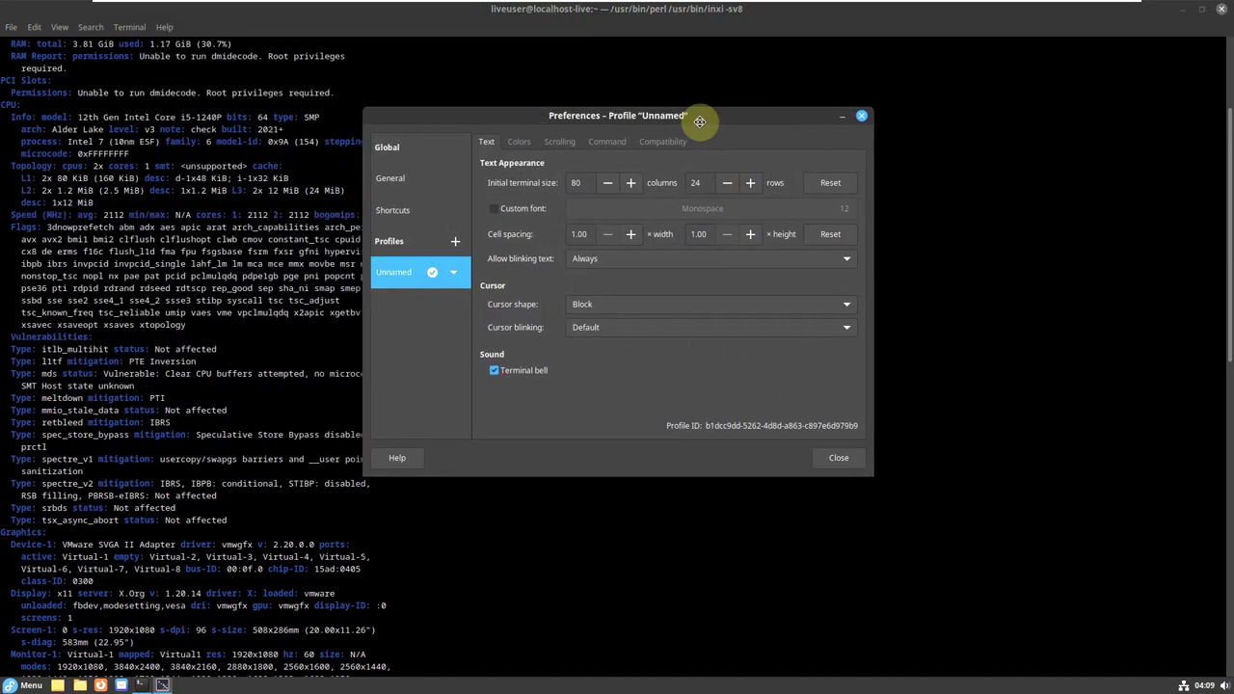
{"action": "left_click", "coordinate": [519, 140]}
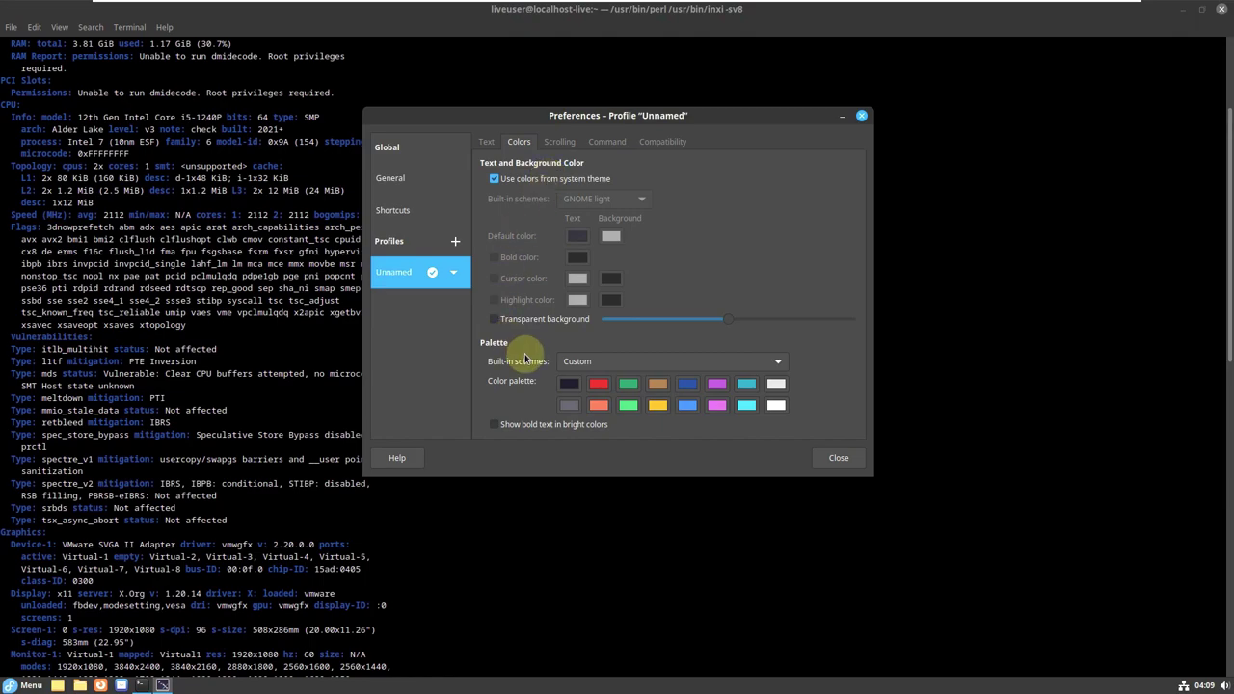
{"action": "left_click", "coordinate": [545, 179]}
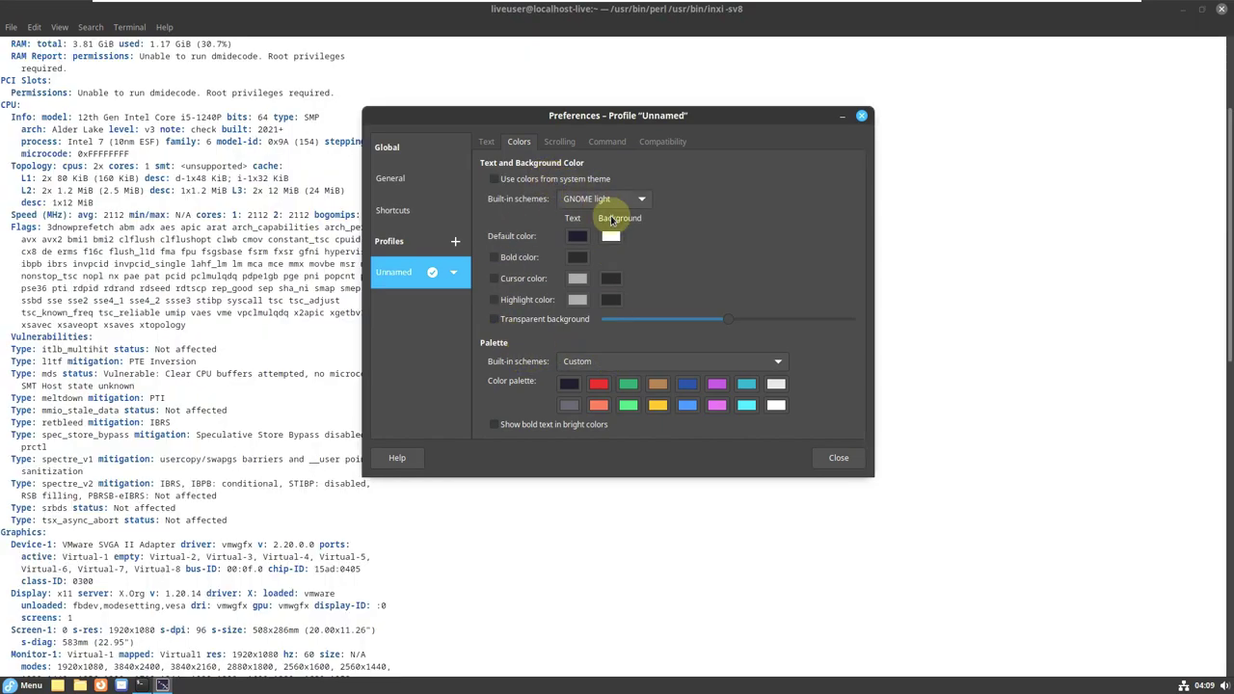
{"action": "left_click", "coordinate": [861, 117]}
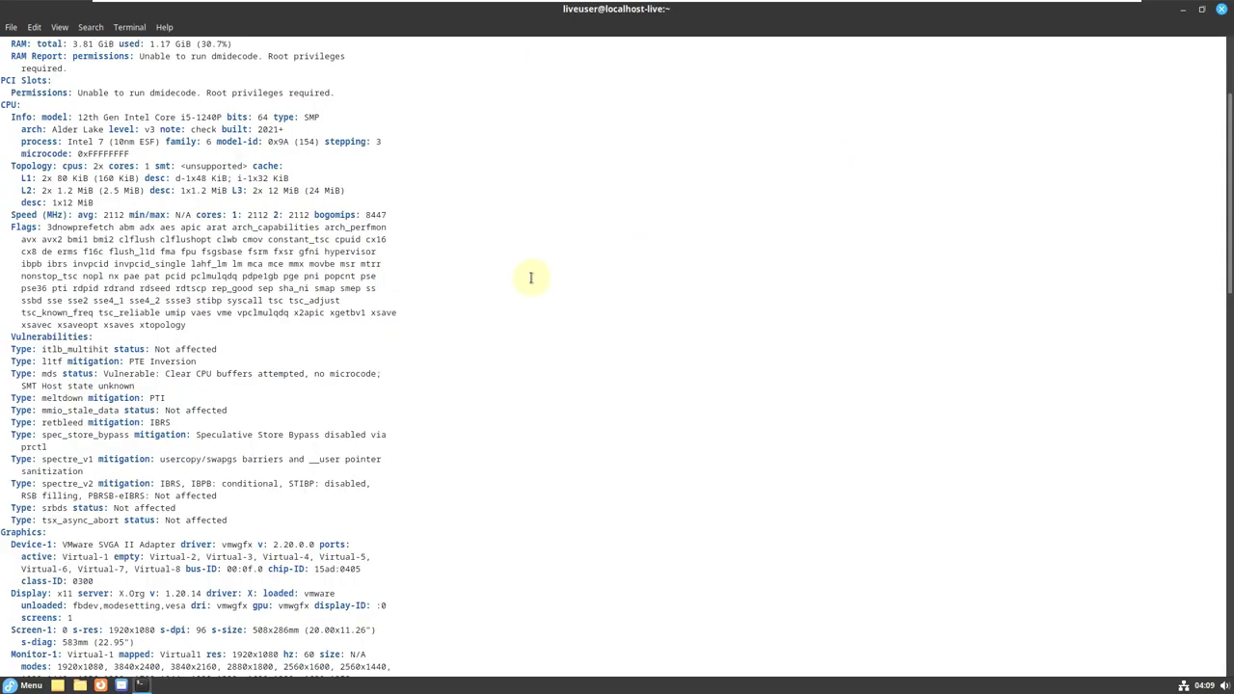
{"action": "scroll", "coordinate": [530, 277], "scroll_direction": "up", "scroll_amount": 5}
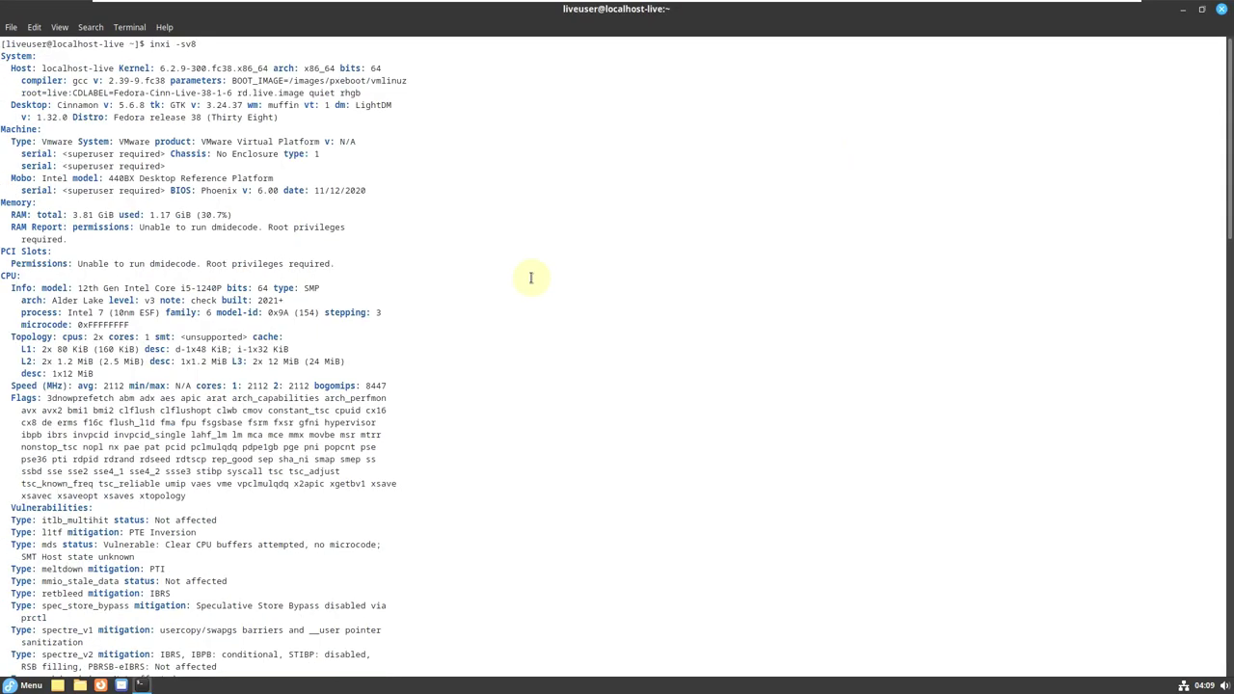
{"action": "double_click", "coordinate": [44, 67]}
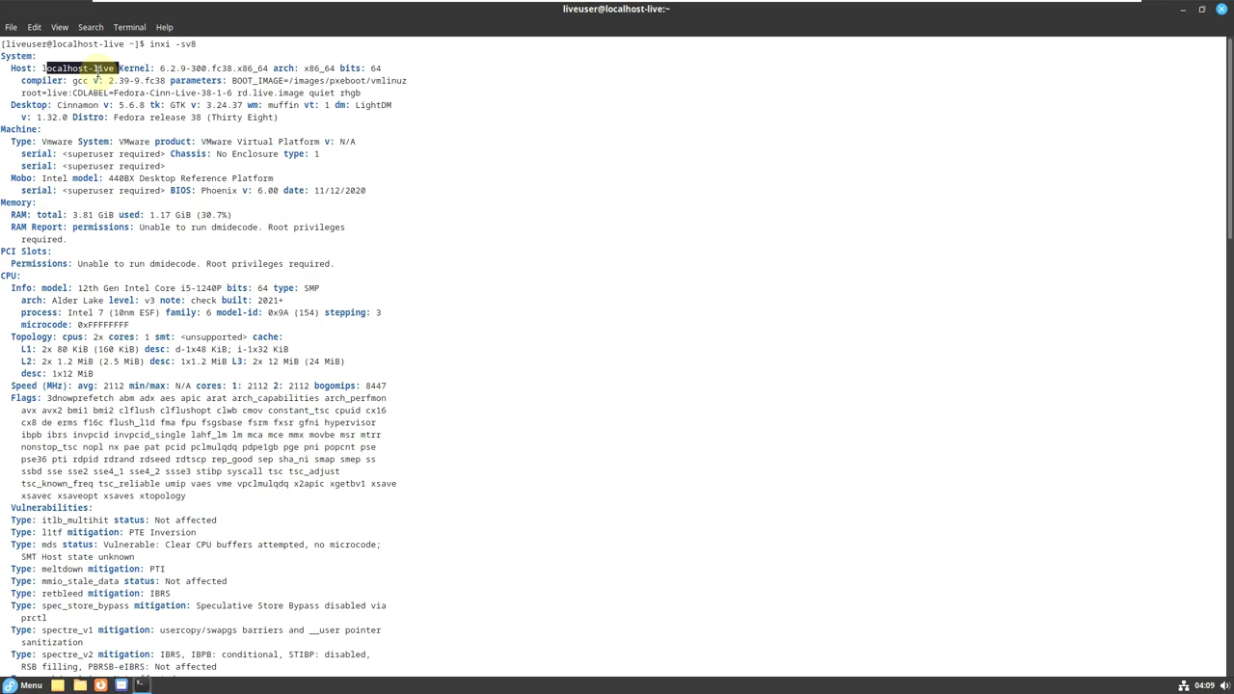
{"action": "left_click", "coordinate": [594, 114]}
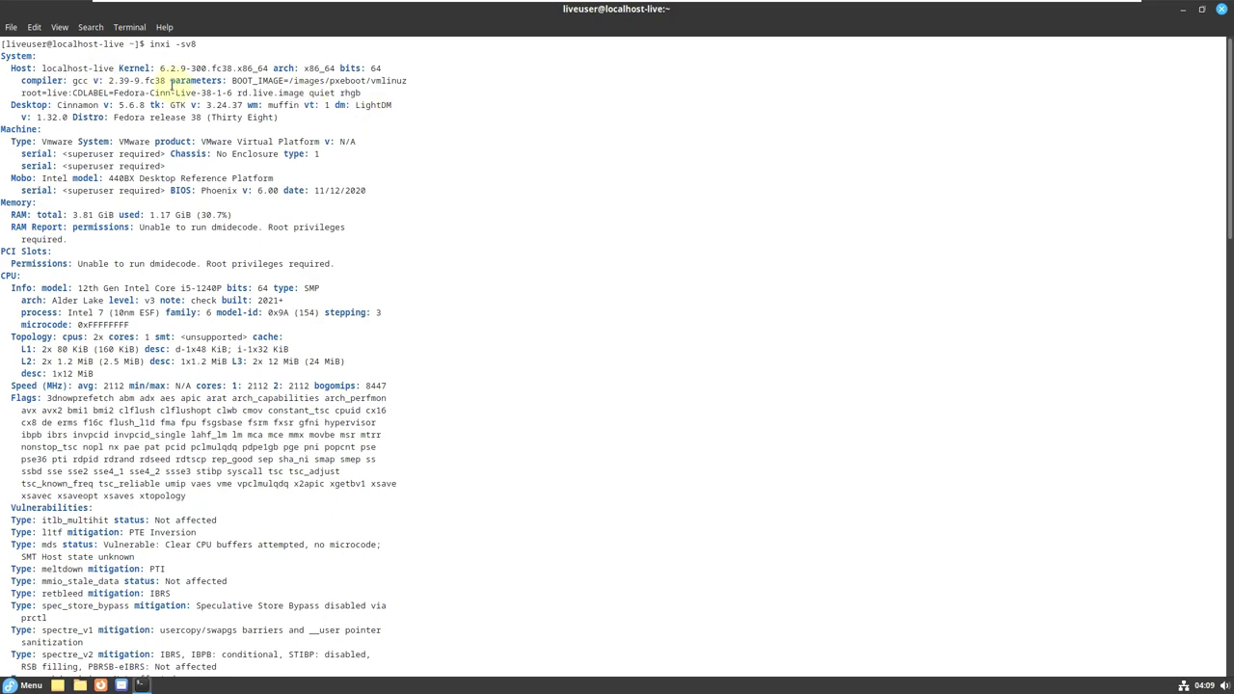
{"action": "left_click_drag", "start_coordinate": [120, 68], "coordinate": [397, 67]}
{"action": "left_click", "coordinate": [240, 82]}
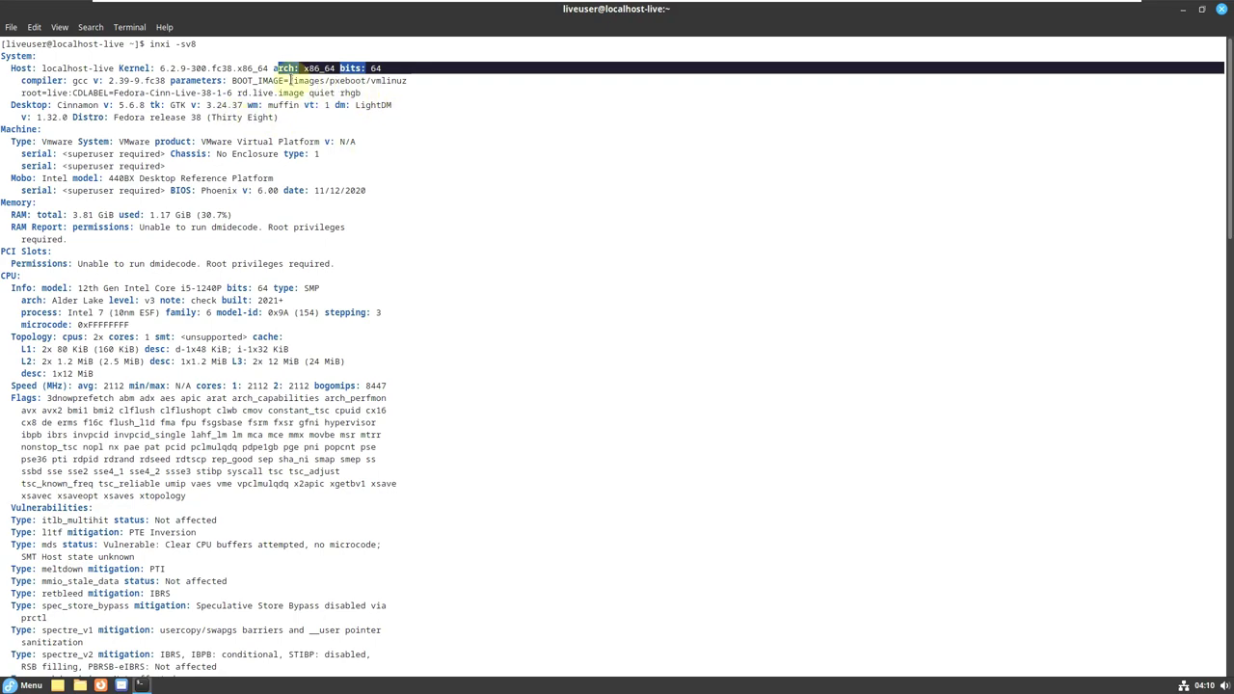
{"action": "left_click", "coordinate": [476, 173]}
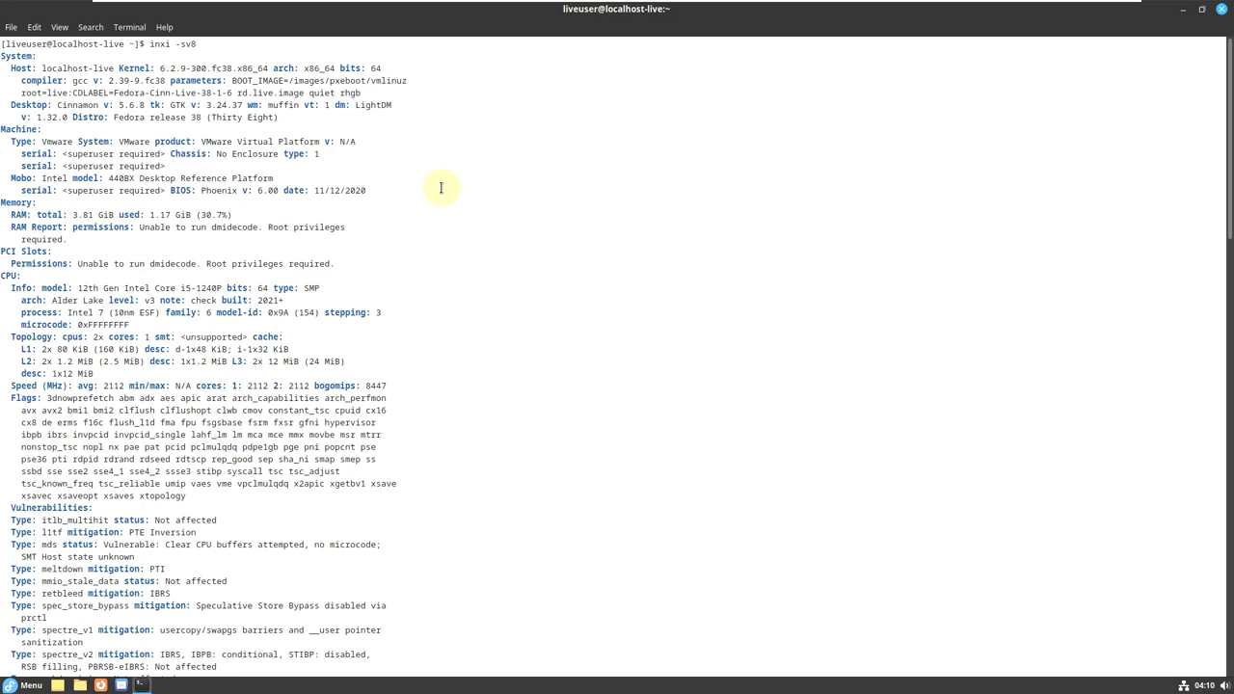
{"action": "left_click_drag", "start_coordinate": [9, 104], "coordinate": [243, 108]}
{"action": "left_click", "coordinate": [261, 119]}
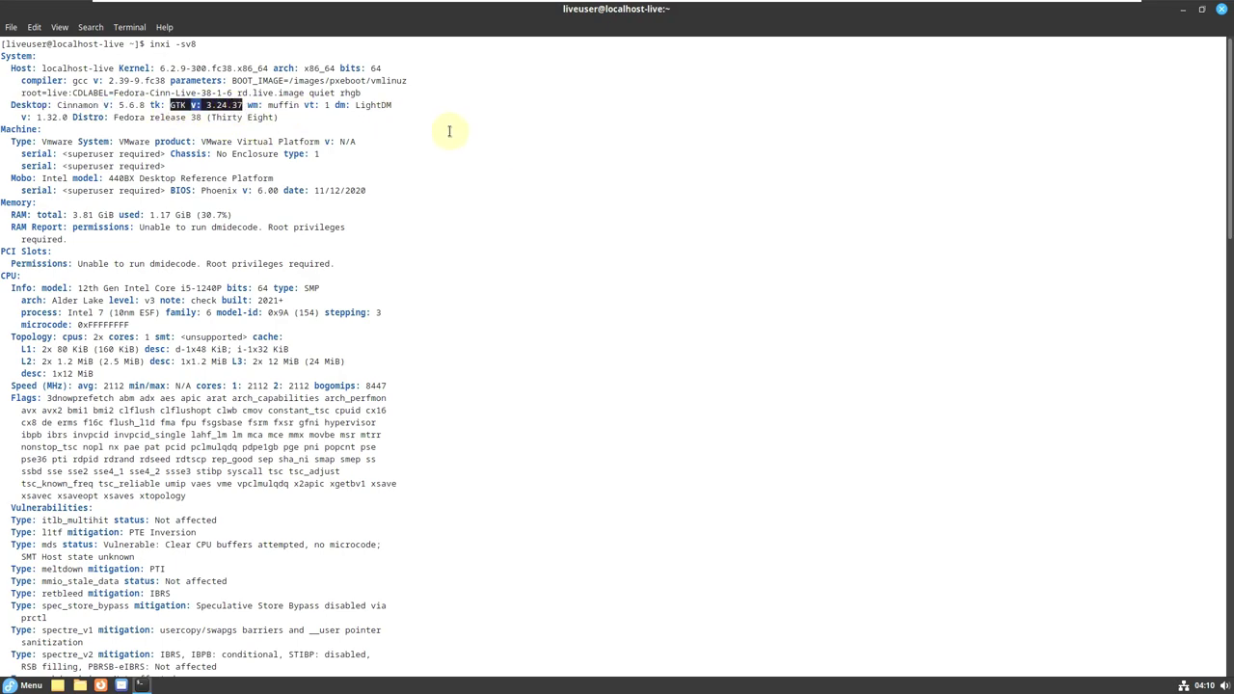
{"action": "left_click", "coordinate": [452, 131]}
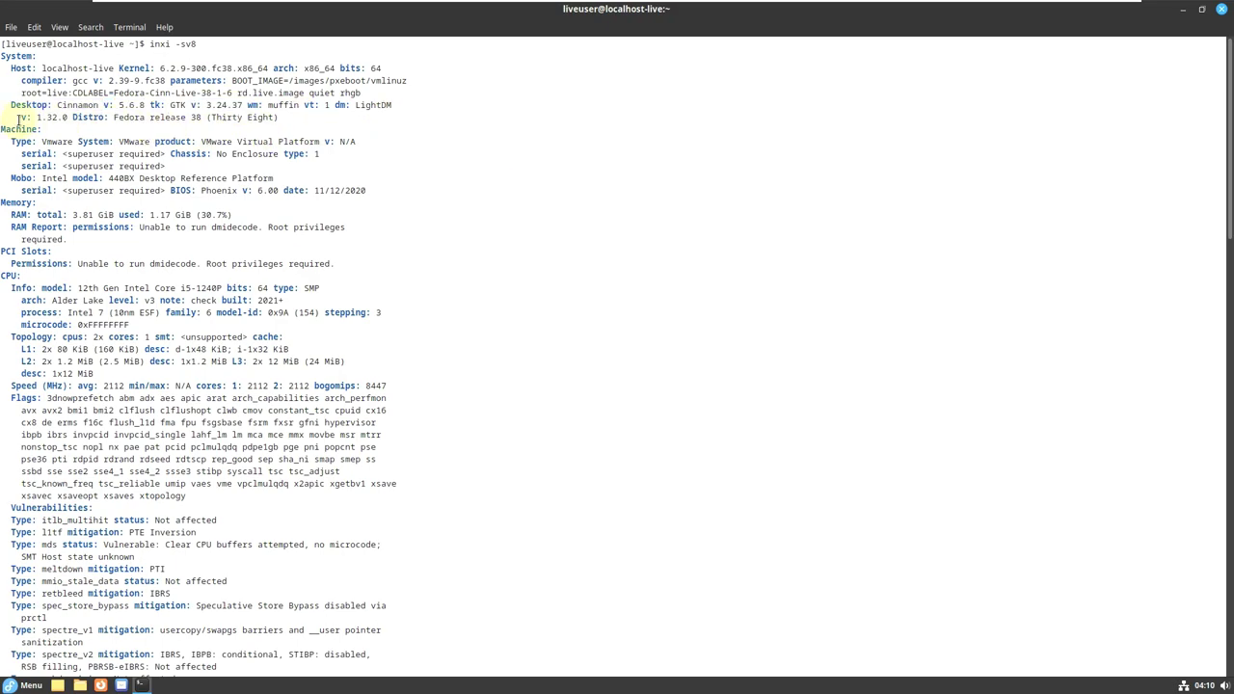
{"action": "left_click_drag", "start_coordinate": [11, 116], "coordinate": [302, 117]}
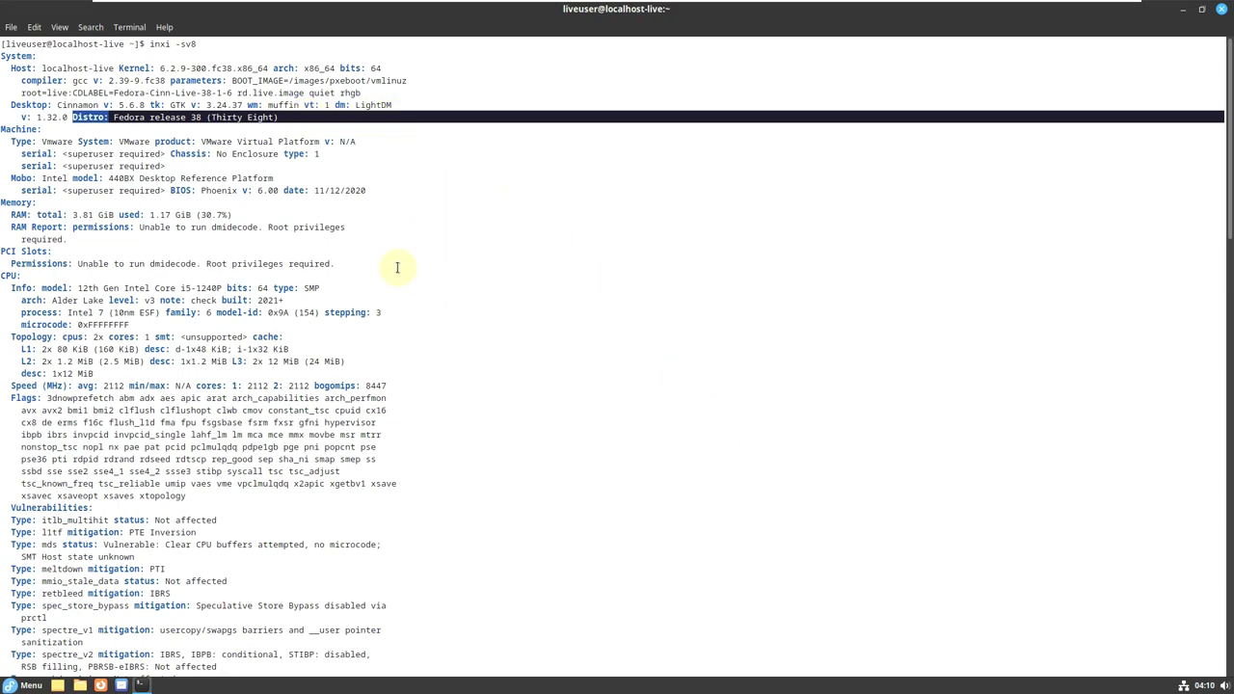
{"action": "left_click", "coordinate": [112, 117]}
{"action": "left_click_drag", "start_coordinate": [114, 117], "coordinate": [289, 117]}
{"action": "left_click", "coordinate": [619, 163]}
{"action": "left_click_drag", "start_coordinate": [43, 128], "coordinate": [1, 129]}
{"action": "left_click", "coordinate": [32, 132]}
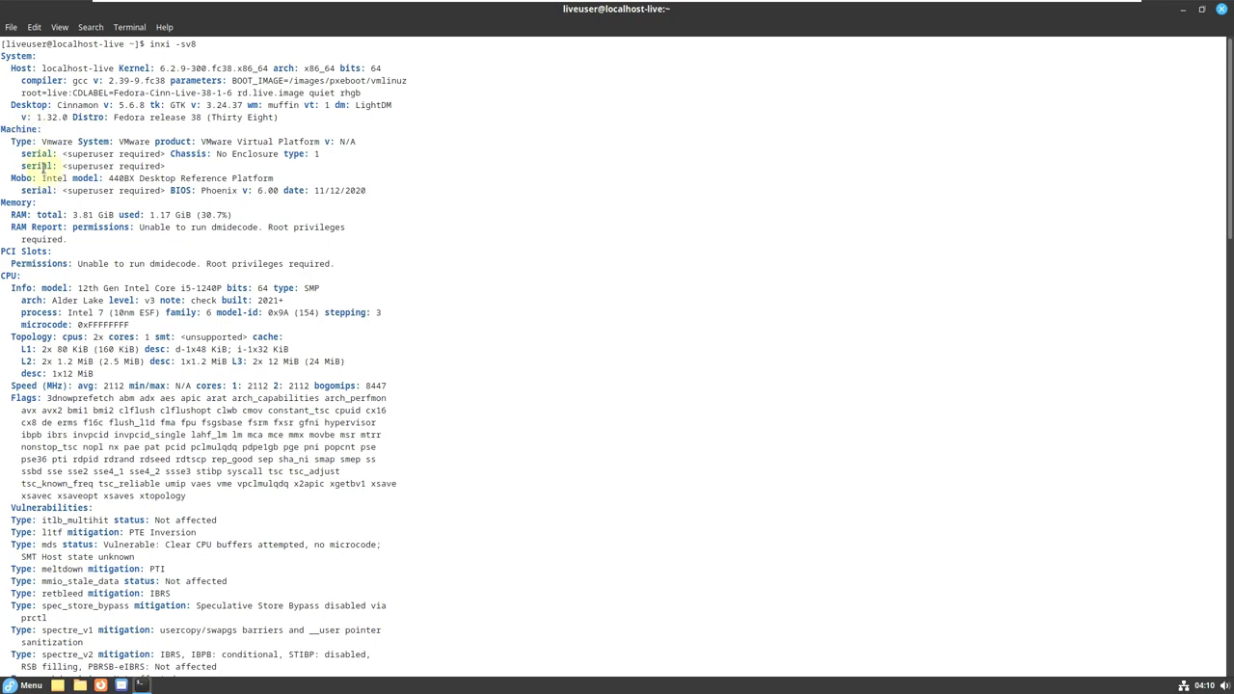
{"action": "left_click_drag", "start_coordinate": [42, 126], "coordinate": [450, 154]}
{"action": "left_click", "coordinate": [488, 169]}
{"action": "left_click_drag", "start_coordinate": [169, 191], "coordinate": [279, 191]}
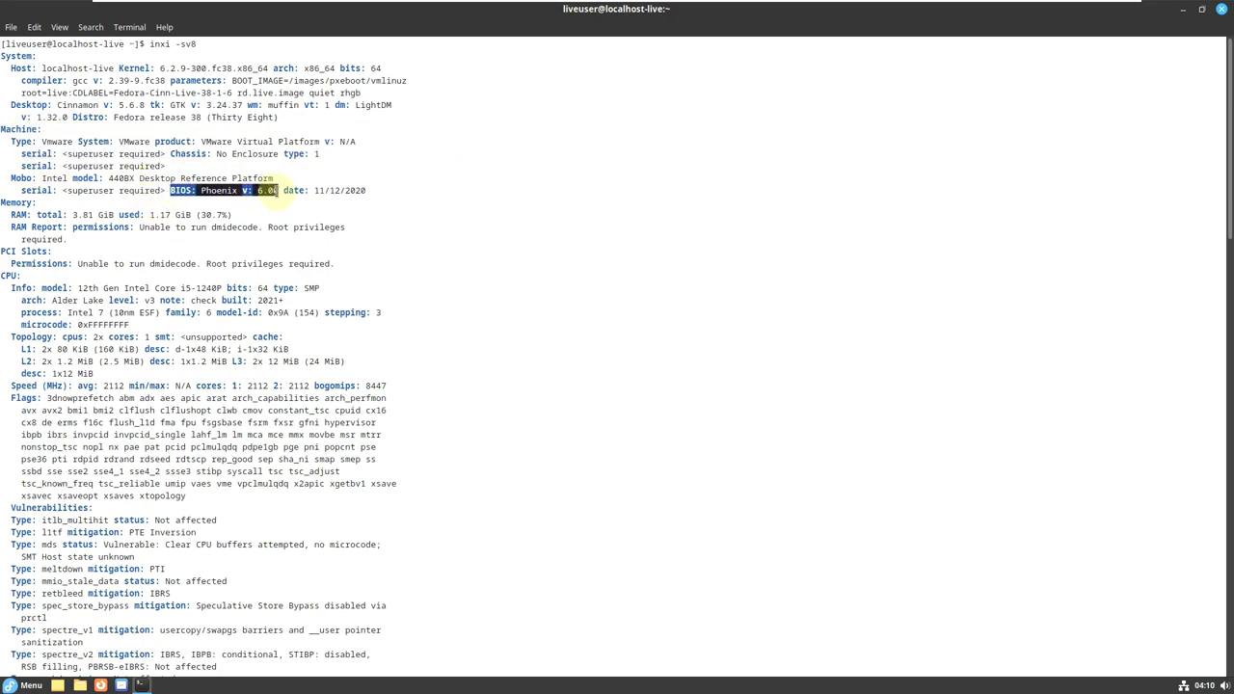
{"action": "left_click", "coordinate": [141, 210]}
{"action": "left_click_drag", "start_coordinate": [3, 211], "coordinate": [249, 214]}
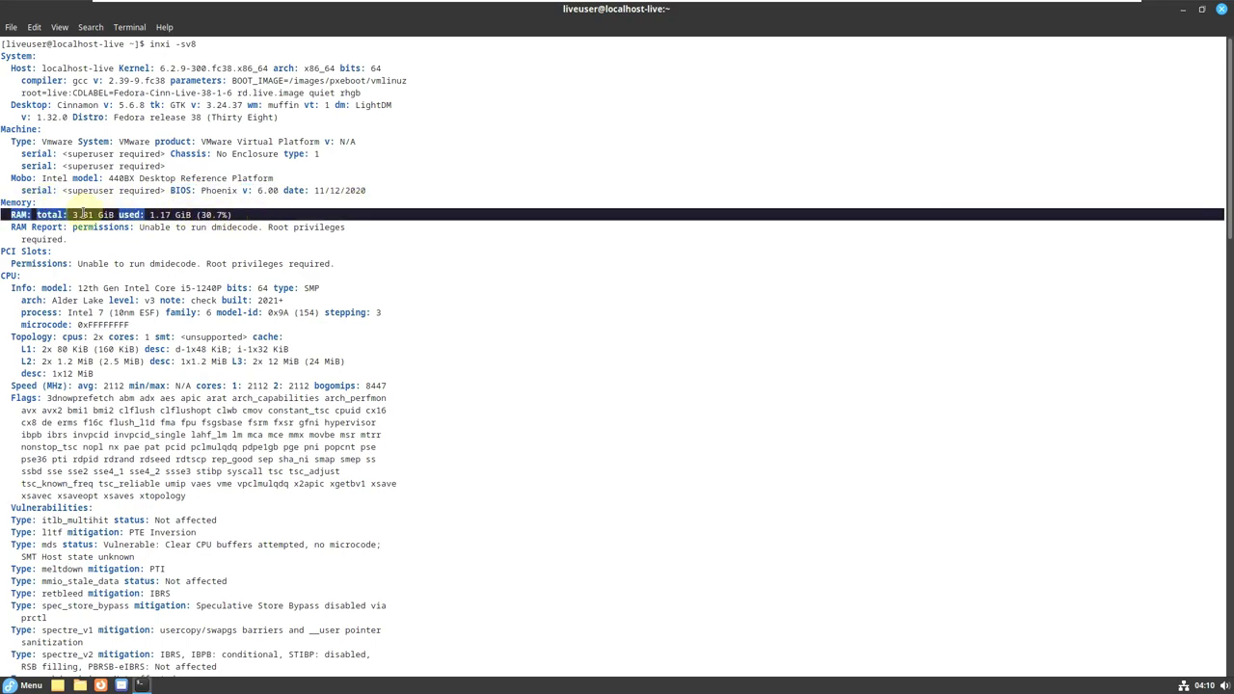
{"action": "left_click", "coordinate": [379, 243]}
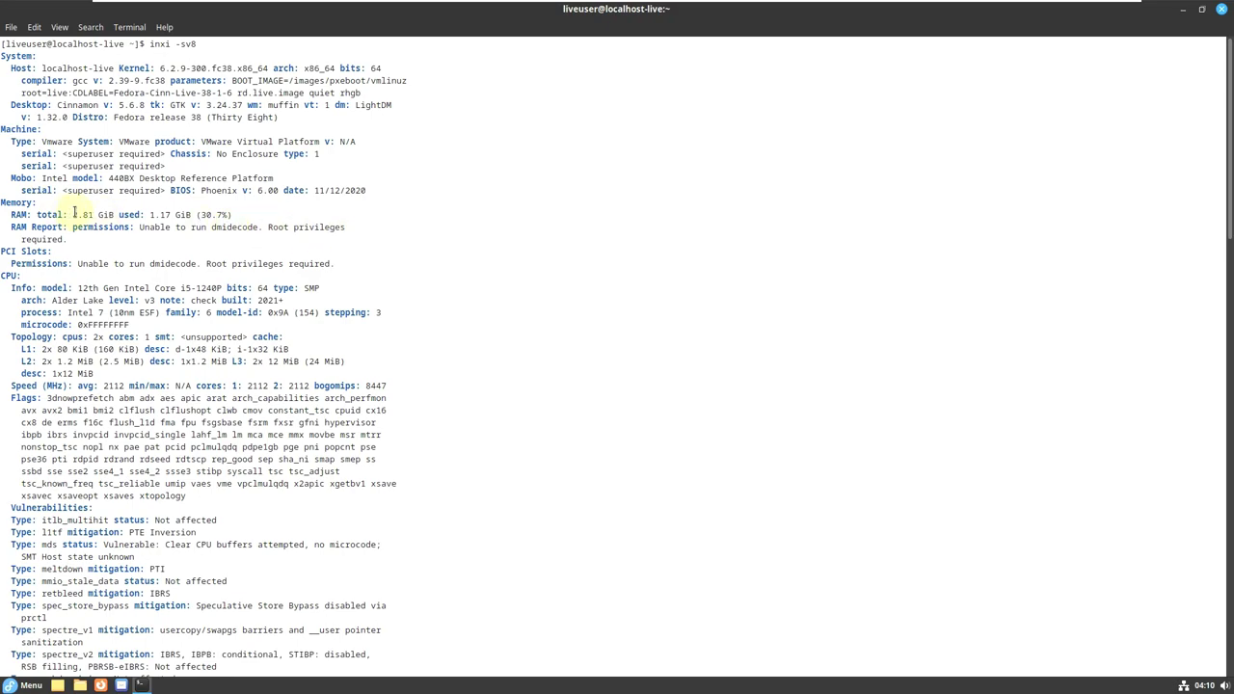
{"action": "scroll", "coordinate": [366, 211], "scroll_direction": "down", "scroll_amount": 2}
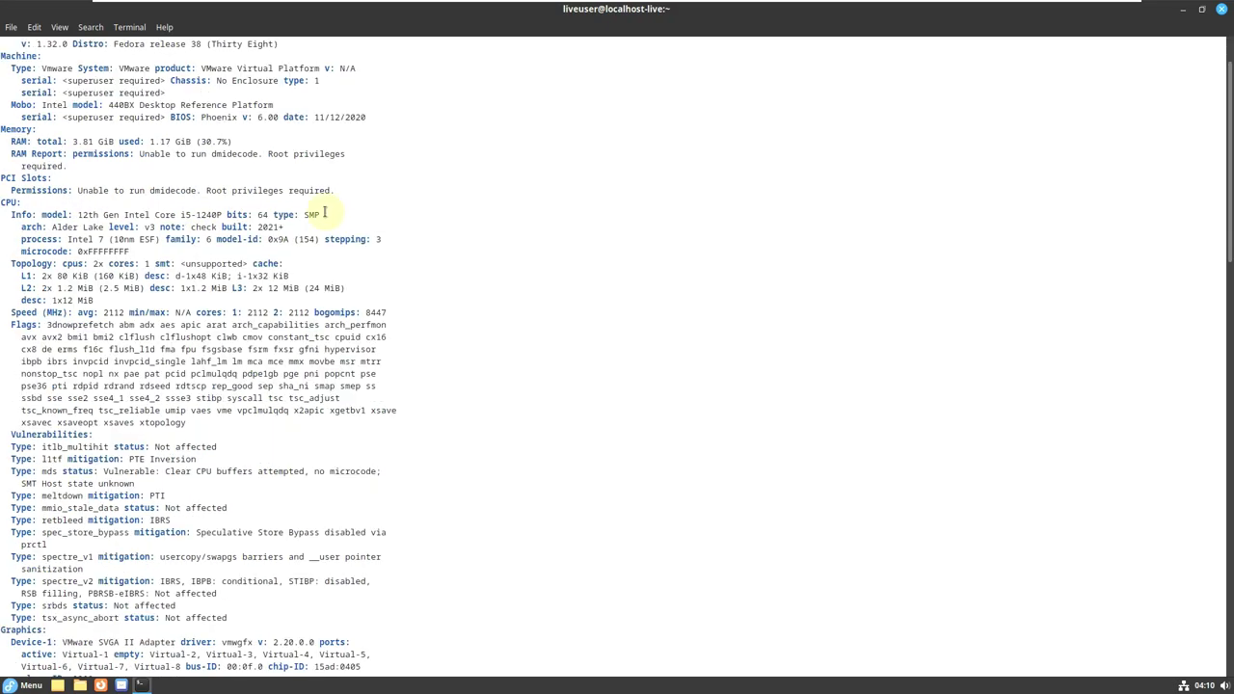
{"action": "left_click_drag", "start_coordinate": [77, 214], "coordinate": [313, 263]}
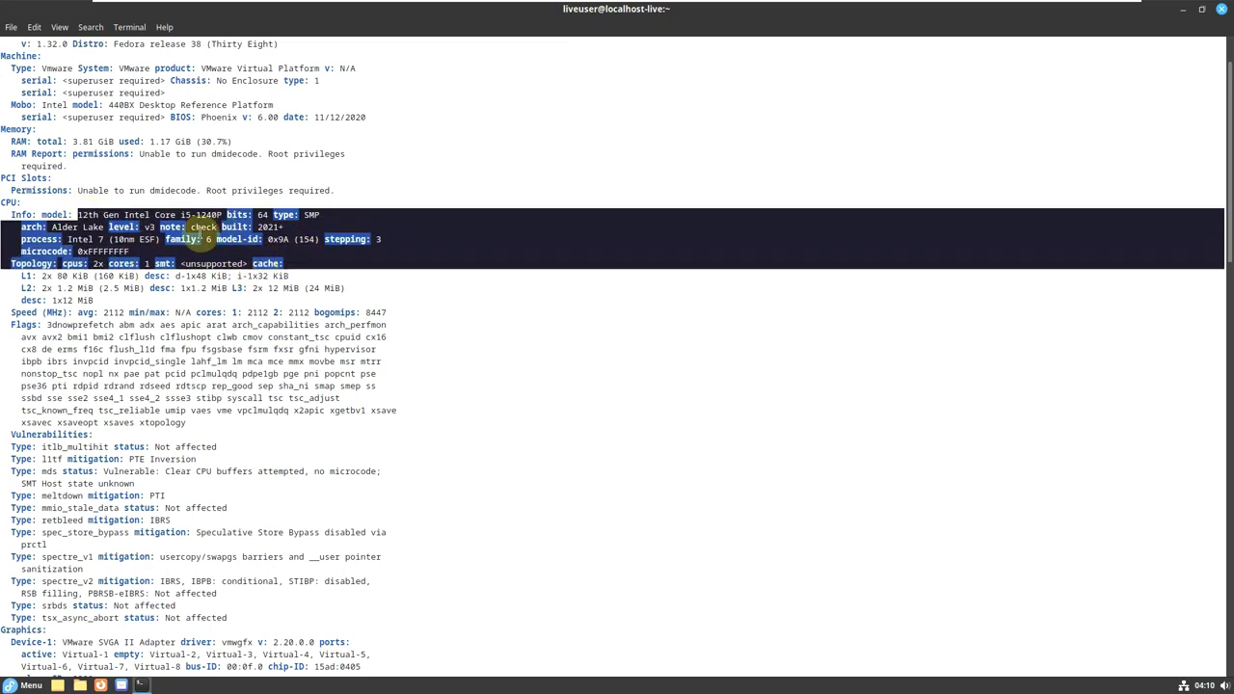
{"action": "scroll", "coordinate": [542, 260], "scroll_direction": "down", "scroll_amount": 6}
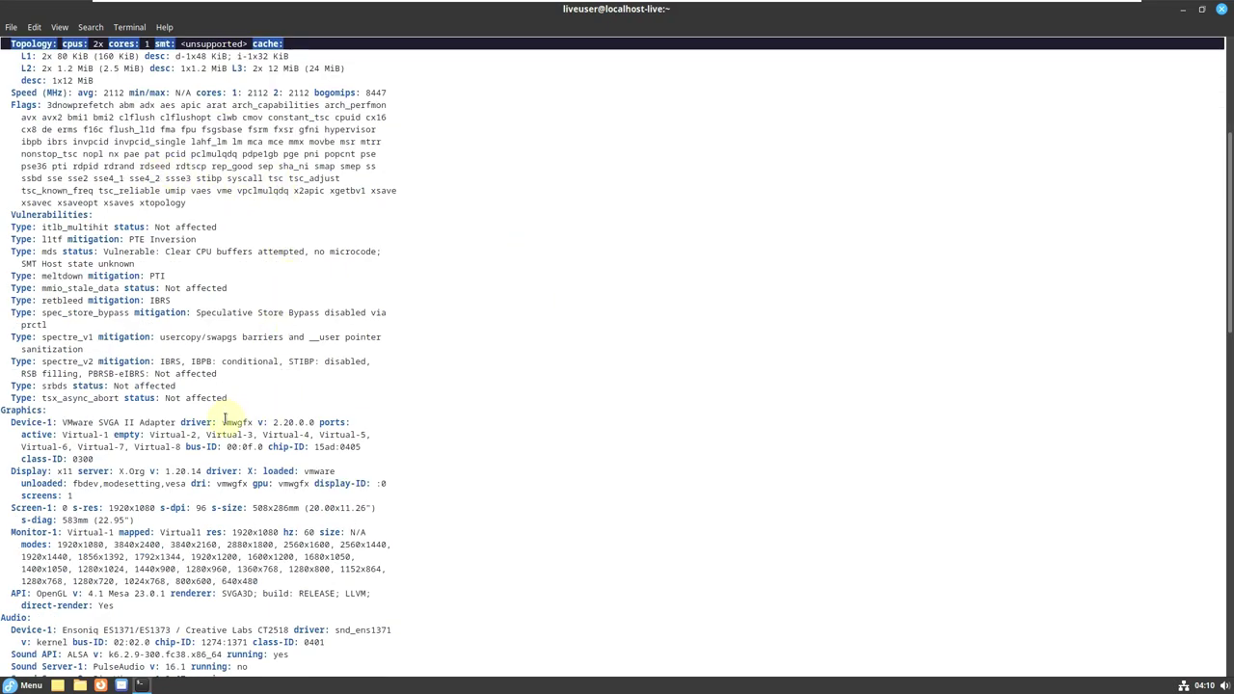
{"action": "left_click_drag", "start_coordinate": [222, 422], "coordinate": [324, 422]}
{"action": "left_click", "coordinate": [590, 403]}
{"action": "scroll", "coordinate": [463, 405], "scroll_direction": "down", "scroll_amount": 2}
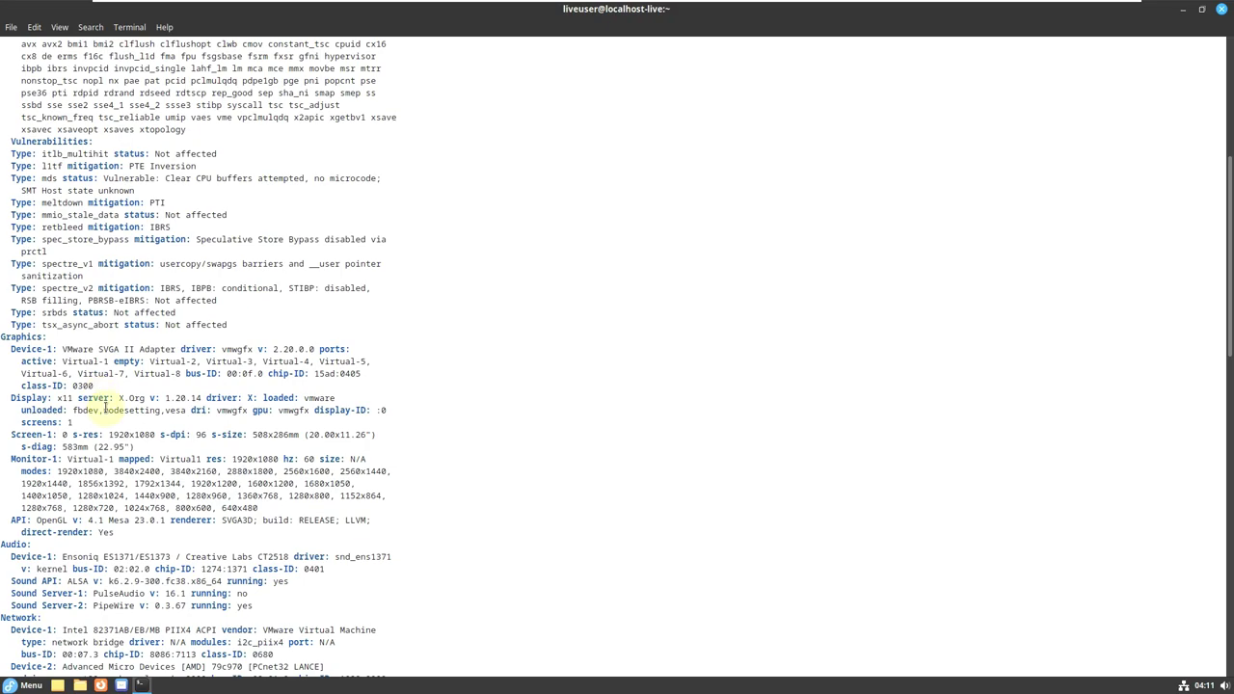
{"action": "left_click_drag", "start_coordinate": [115, 397], "coordinate": [204, 398]}
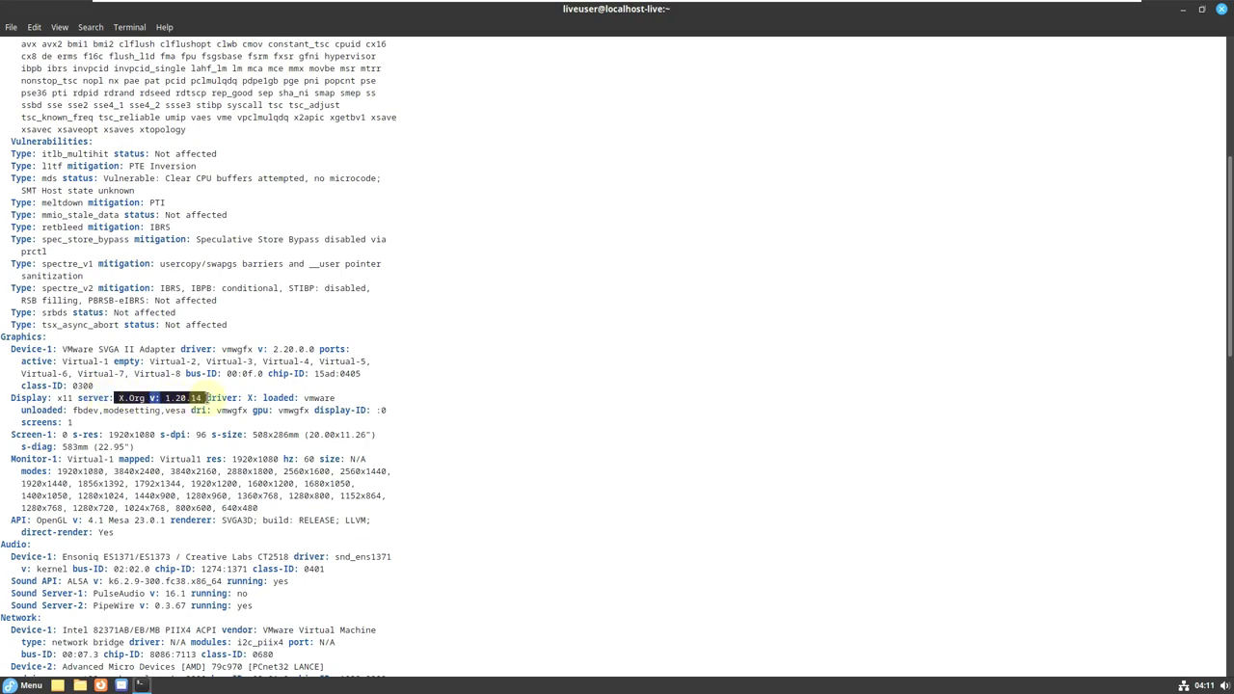
{"action": "left_click", "coordinate": [384, 382]}
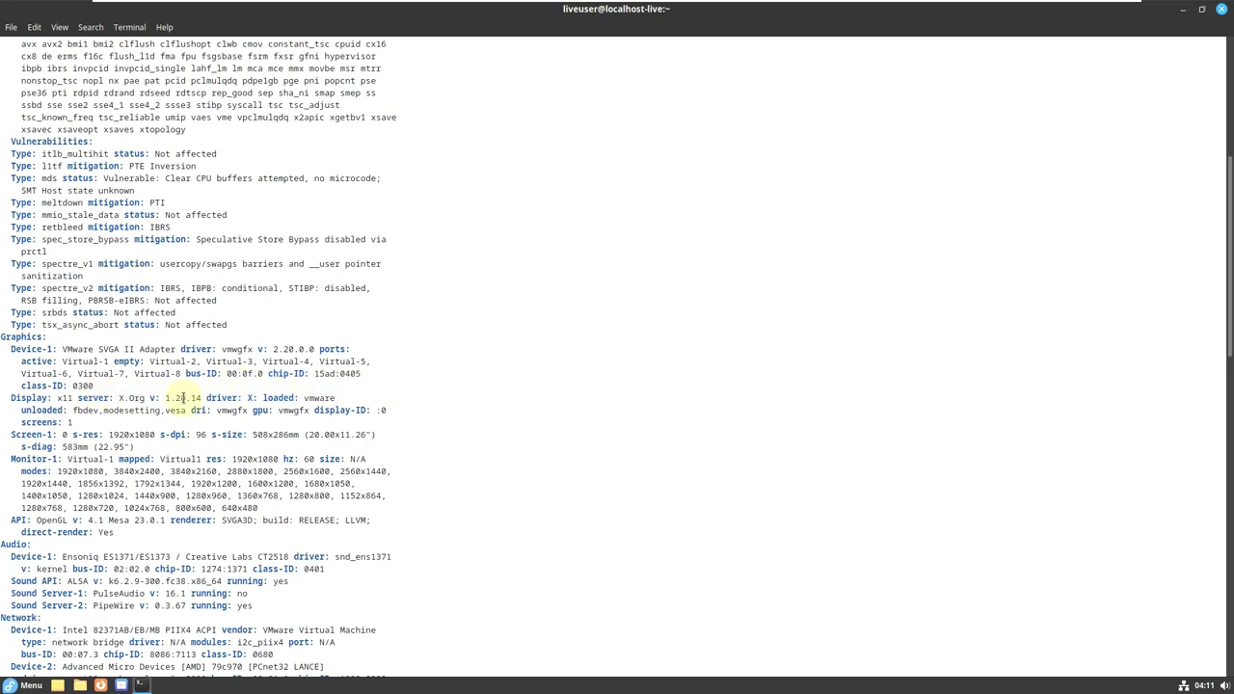
{"action": "left_click_drag", "start_coordinate": [190, 398], "coordinate": [204, 398]}
{"action": "left_click", "coordinate": [193, 409]}
{"action": "scroll", "coordinate": [399, 396], "scroll_direction": "down", "scroll_amount": 2}
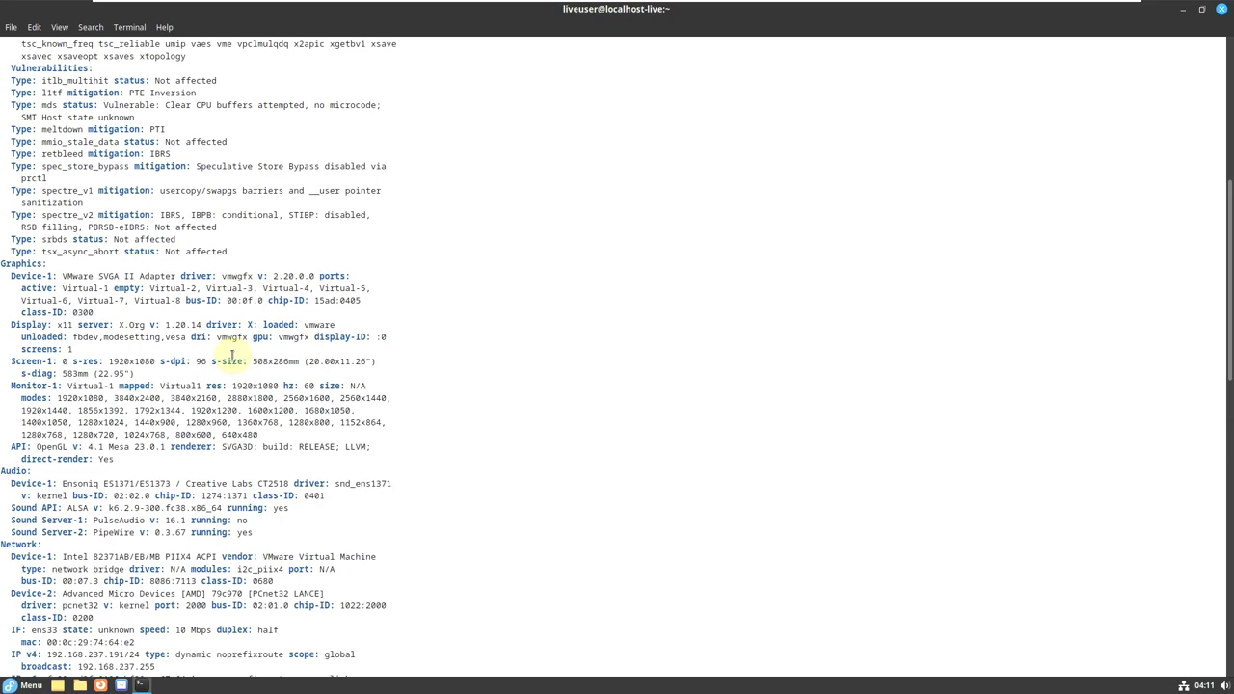
{"action": "left_click_drag", "start_coordinate": [12, 385], "coordinate": [322, 432]}
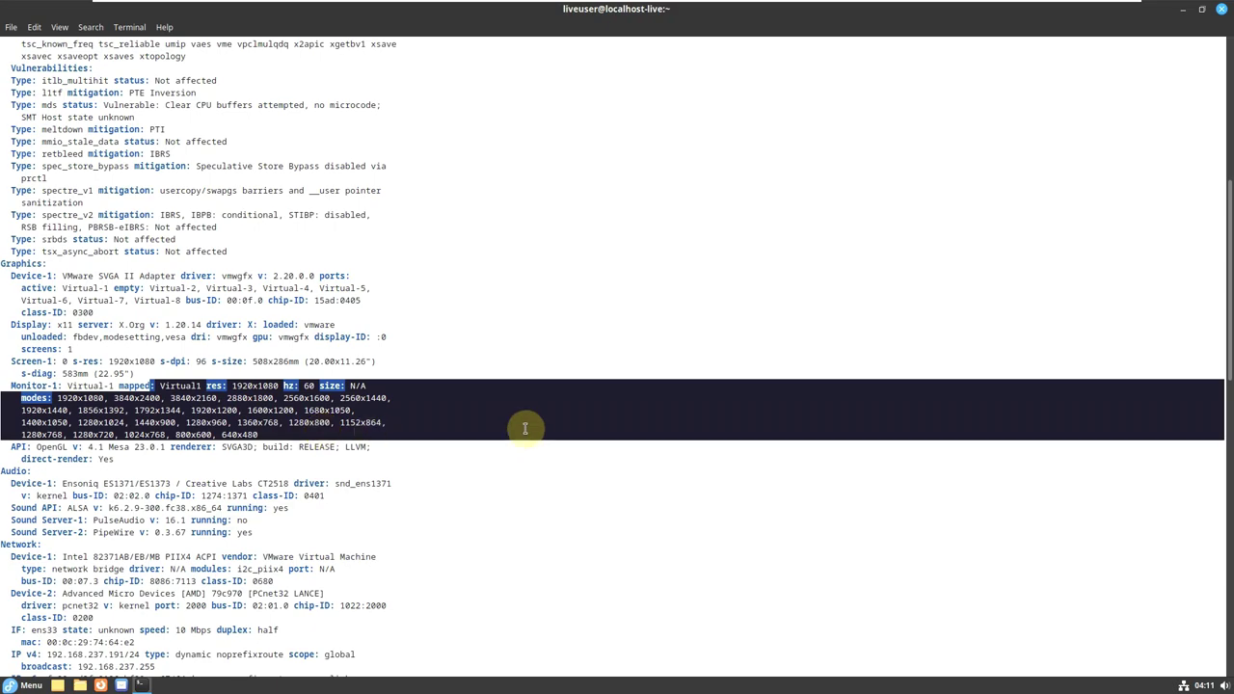
{"action": "left_click", "coordinate": [511, 427]}
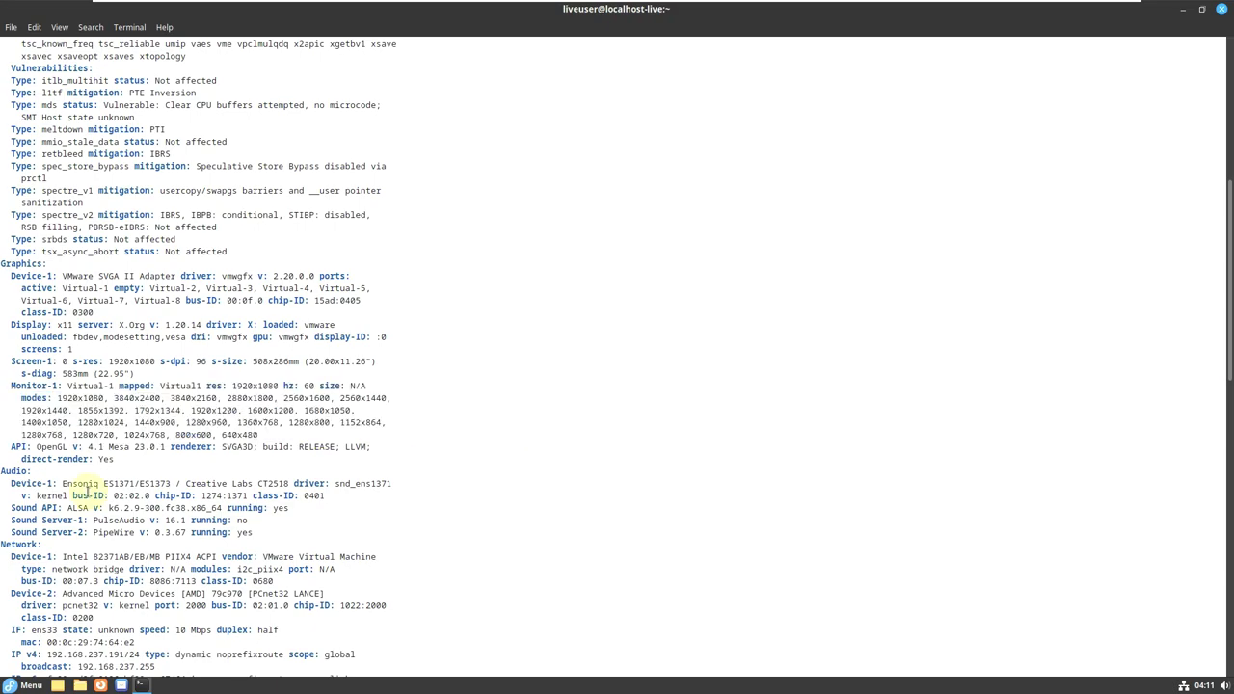
{"action": "left_click_drag", "start_coordinate": [38, 447], "coordinate": [196, 446]}
{"action": "left_click", "coordinate": [154, 461]}
{"action": "left_click", "coordinate": [293, 465]}
{"action": "scroll", "coordinate": [293, 465], "scroll_direction": "down", "scroll_amount": 2}
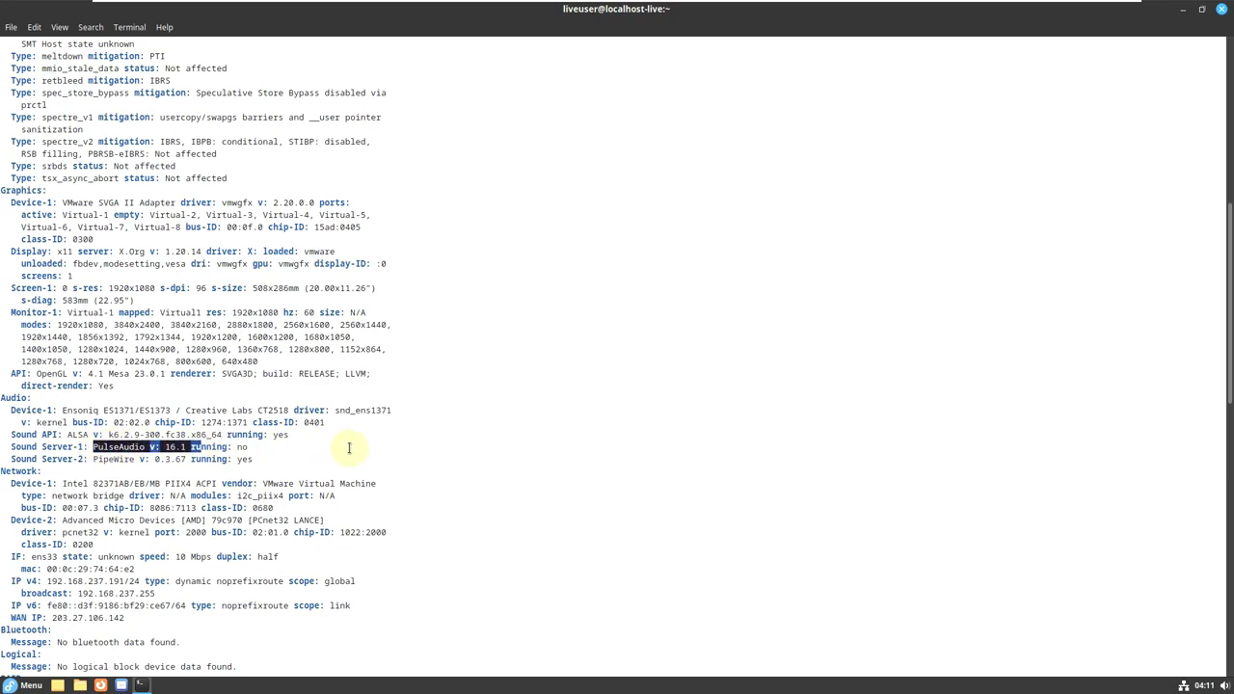
{"action": "left_click", "coordinate": [349, 449]}
{"action": "left_click_drag", "start_coordinate": [98, 460], "coordinate": [187, 460]}
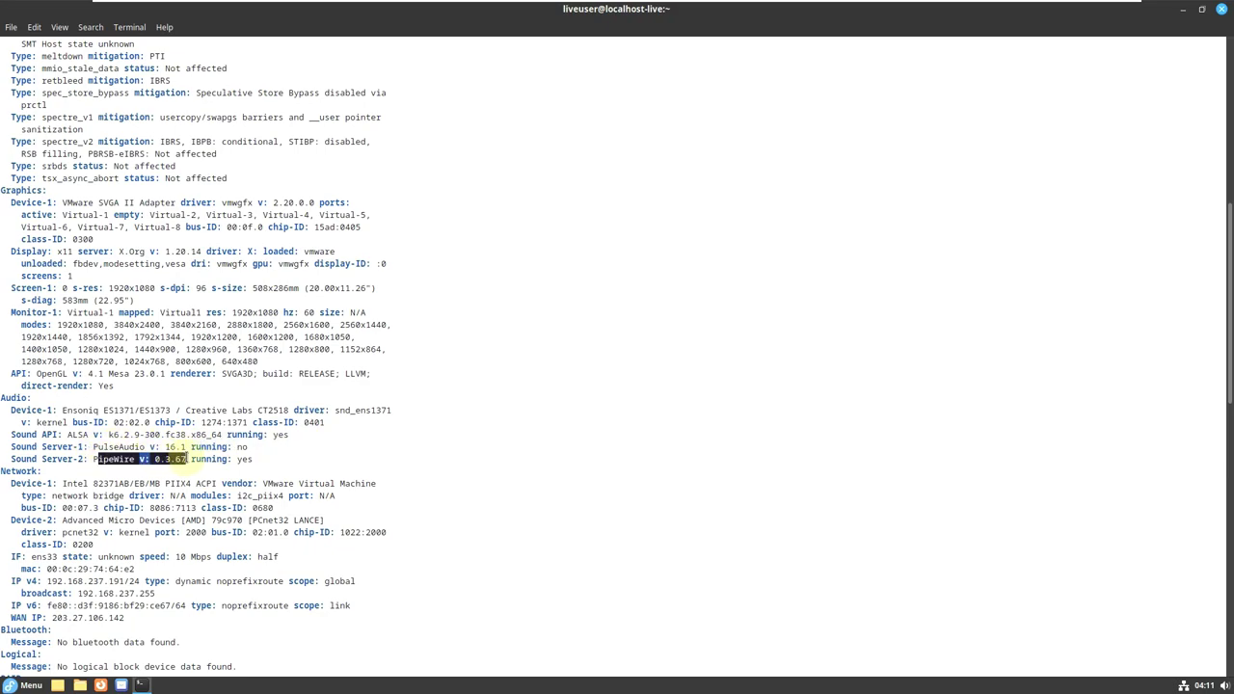
{"action": "scroll", "coordinate": [403, 427], "scroll_direction": "down", "scroll_amount": 10}
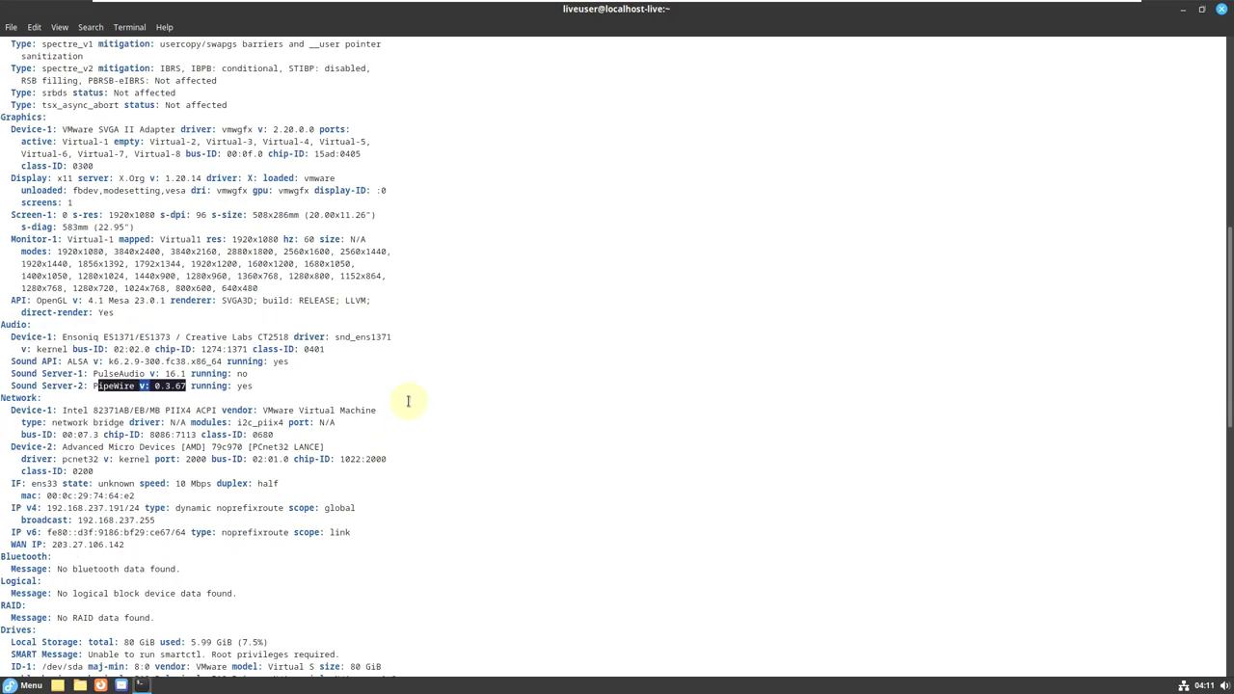
{"action": "scroll", "coordinate": [407, 401], "scroll_direction": "down", "scroll_amount": 13}
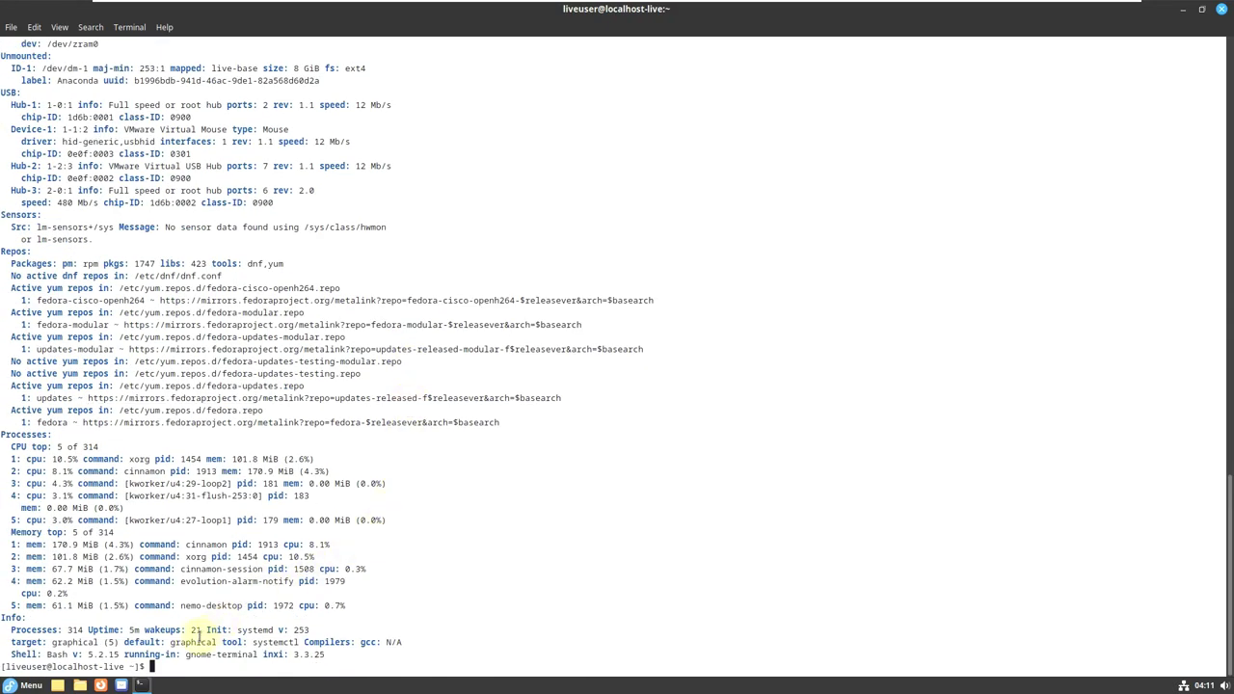
{"action": "left_click_drag", "start_coordinate": [9, 630], "coordinate": [139, 629]}
{"action": "left_click", "coordinate": [93, 630]}
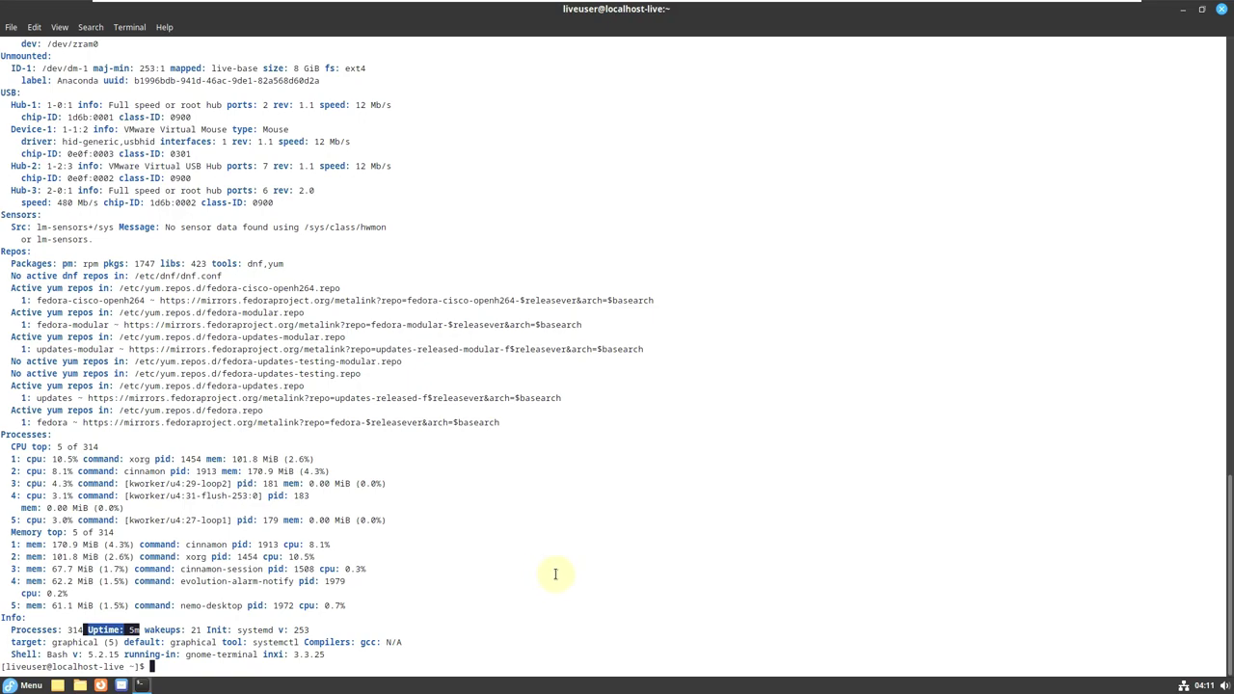
{"action": "left_click_drag", "start_coordinate": [145, 629], "coordinate": [309, 625]}
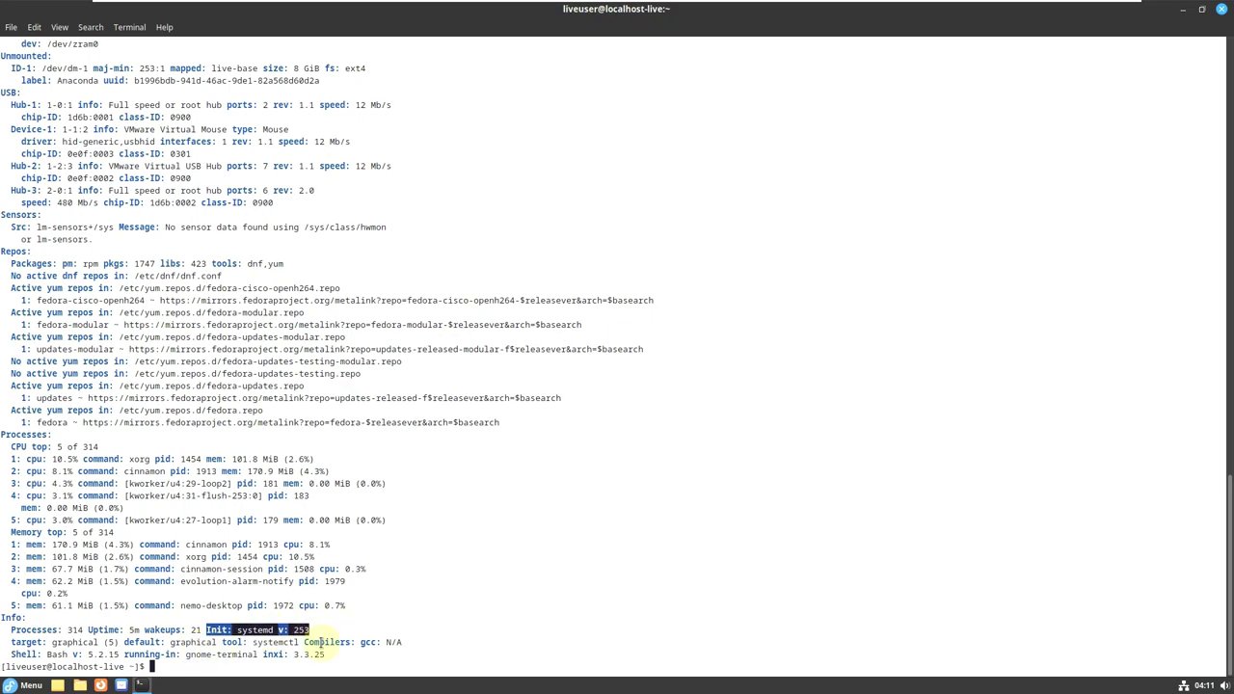
{"action": "left_click_drag", "start_coordinate": [305, 642], "coordinate": [403, 642]}
{"action": "left_click_drag", "start_coordinate": [11, 648], "coordinate": [123, 654]}
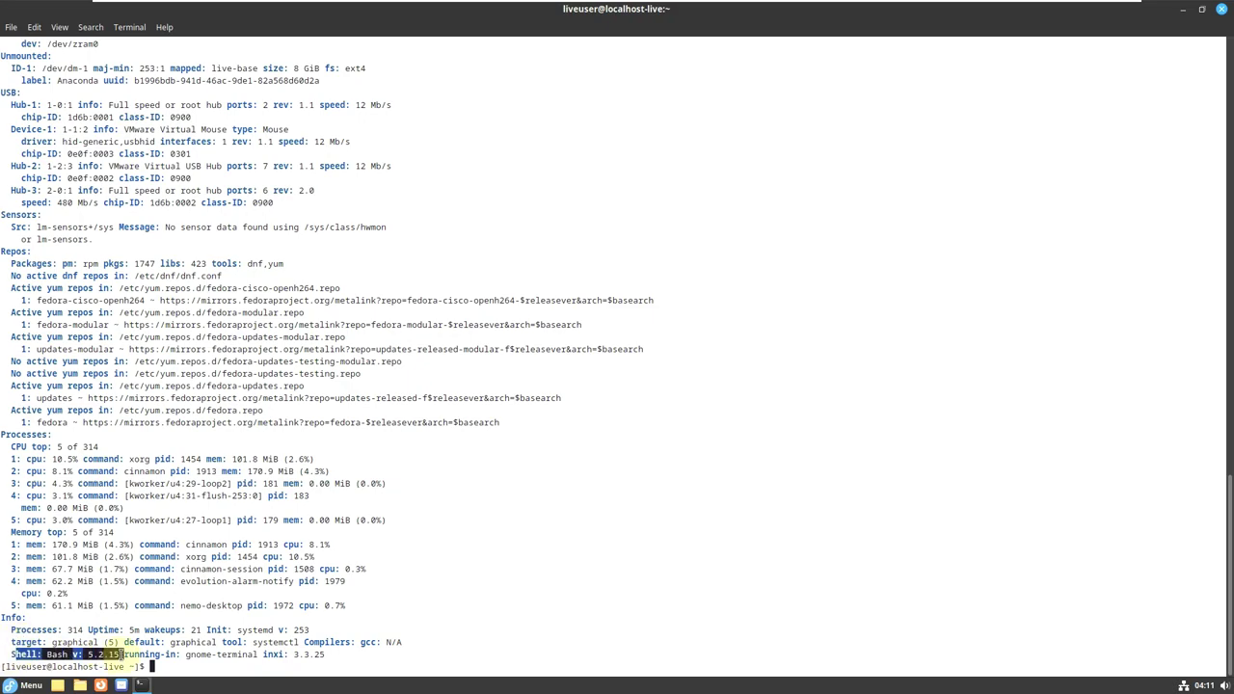
{"action": "left_click", "coordinate": [267, 646]}
{"action": "left_click_drag", "start_coordinate": [265, 654], "coordinate": [324, 654]}
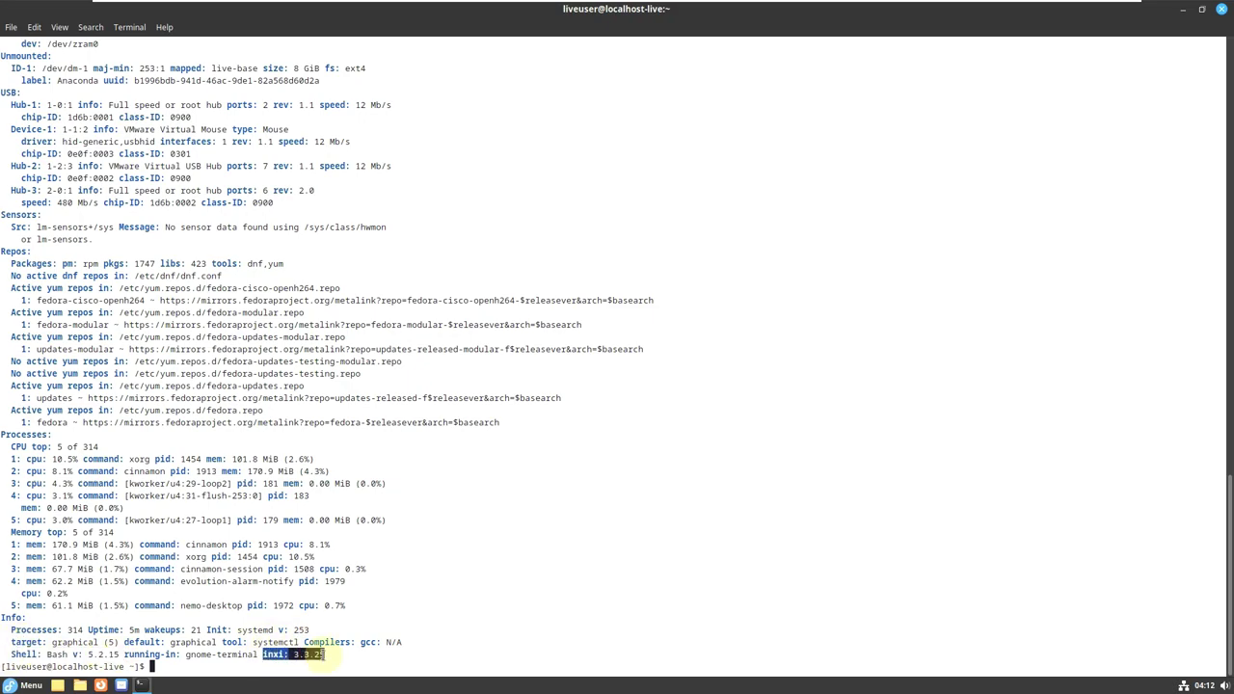
{"action": "left_click", "coordinate": [334, 657]}
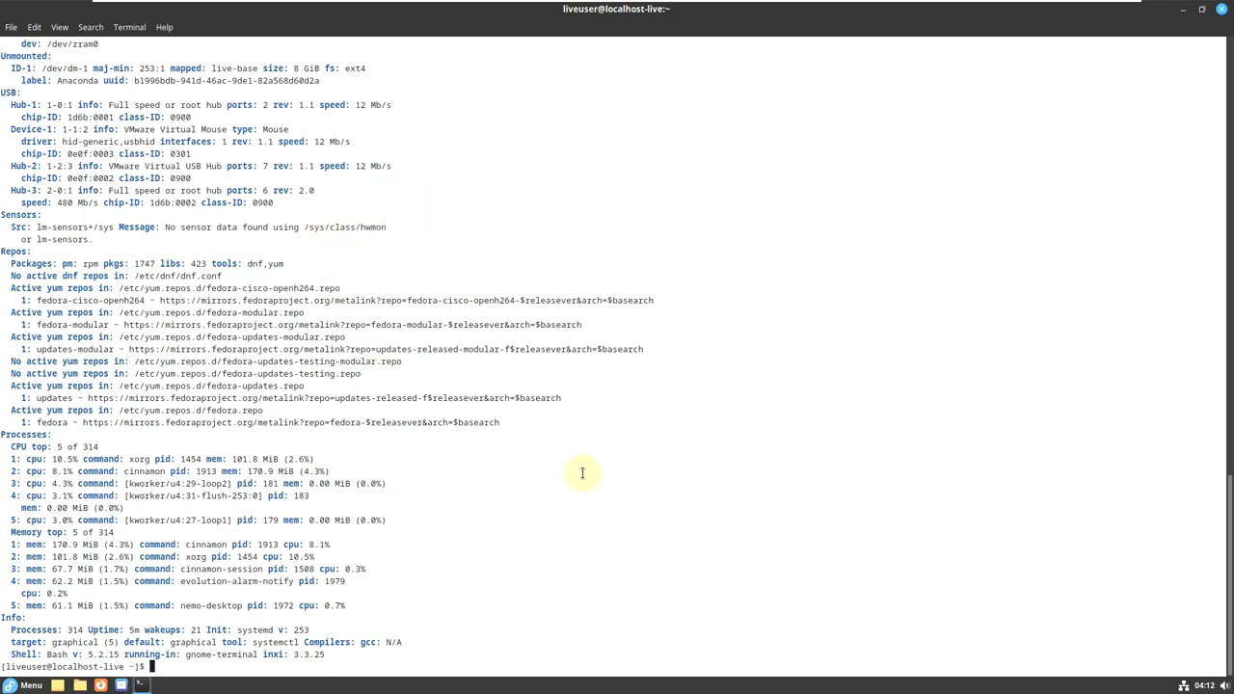
Run inxi, inxi -b and inxi -G, then print /etc/issue.
{"action": "type", "text": "inxi"}
{"action": "key", "text": "Return"}
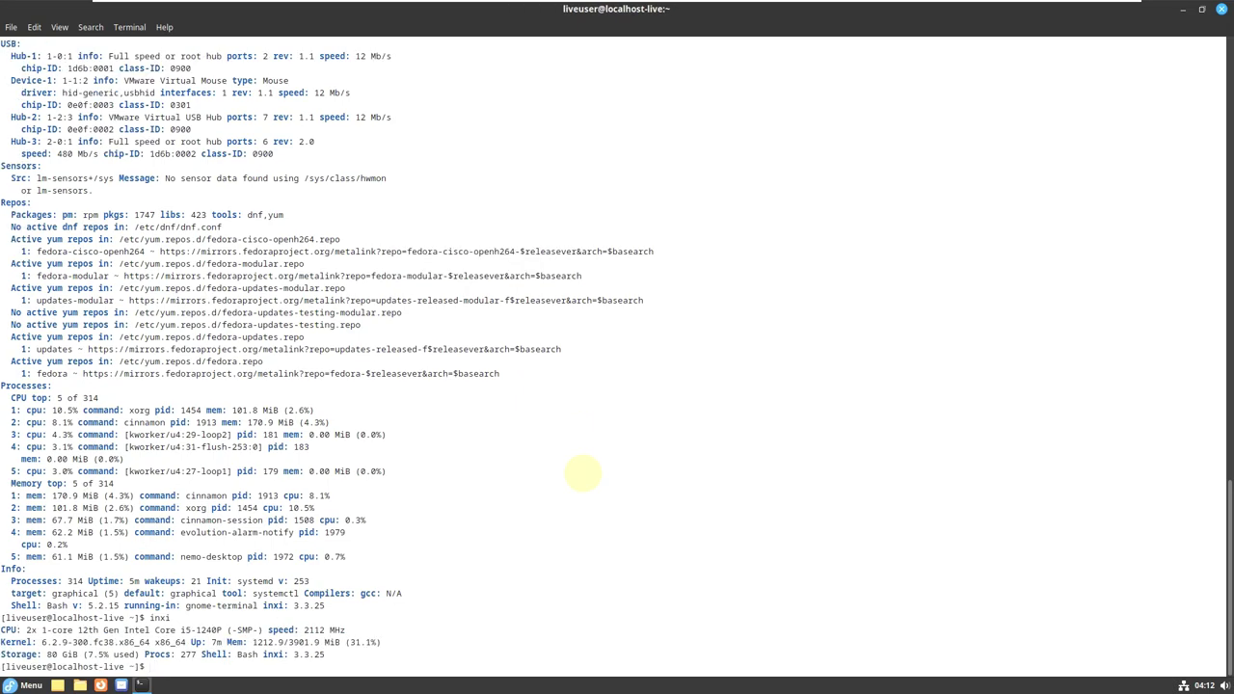
{"action": "type", "text": "inxi -b"}
{"action": "key", "text": "Return"}
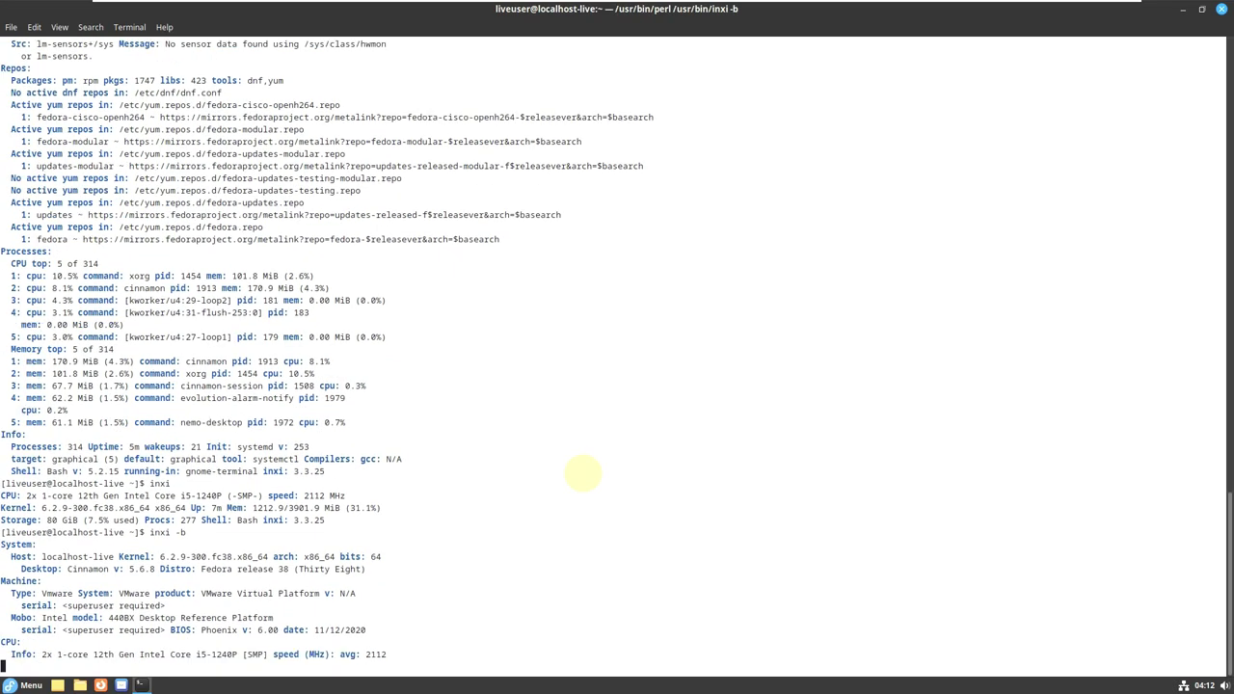
{"action": "type", "text": "inxi -G"}
{"action": "key", "text": "Return"}
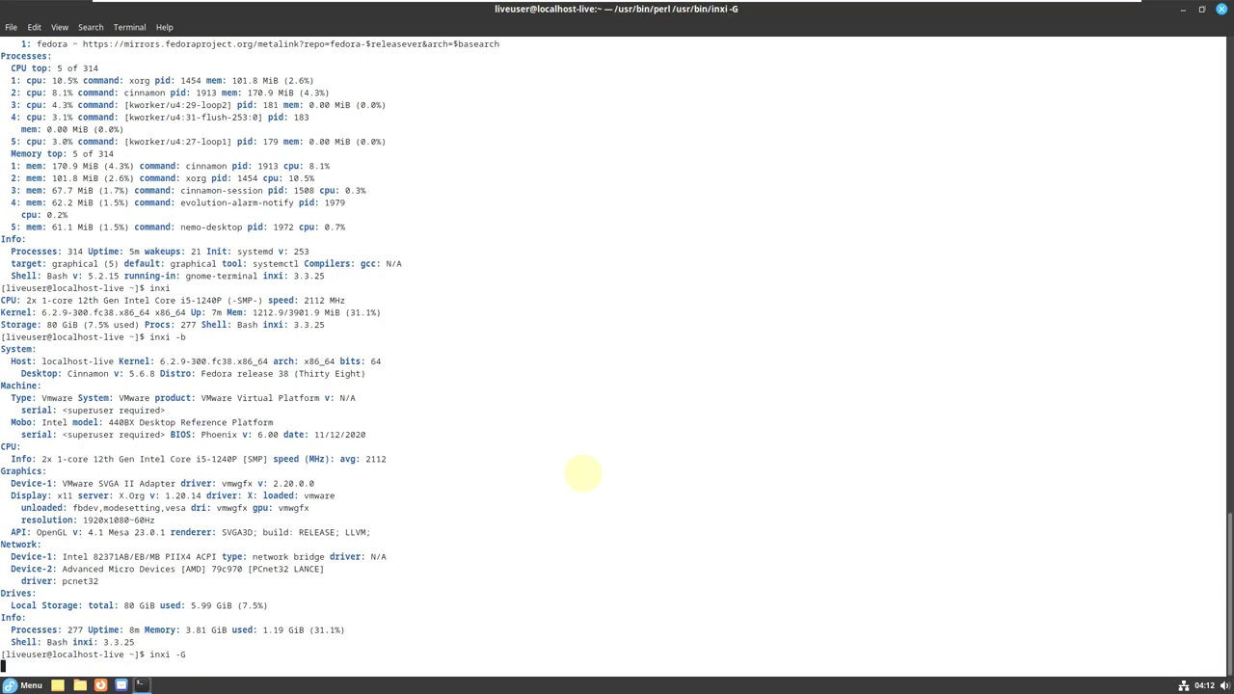
{"action": "type", "text": "cat /e"}
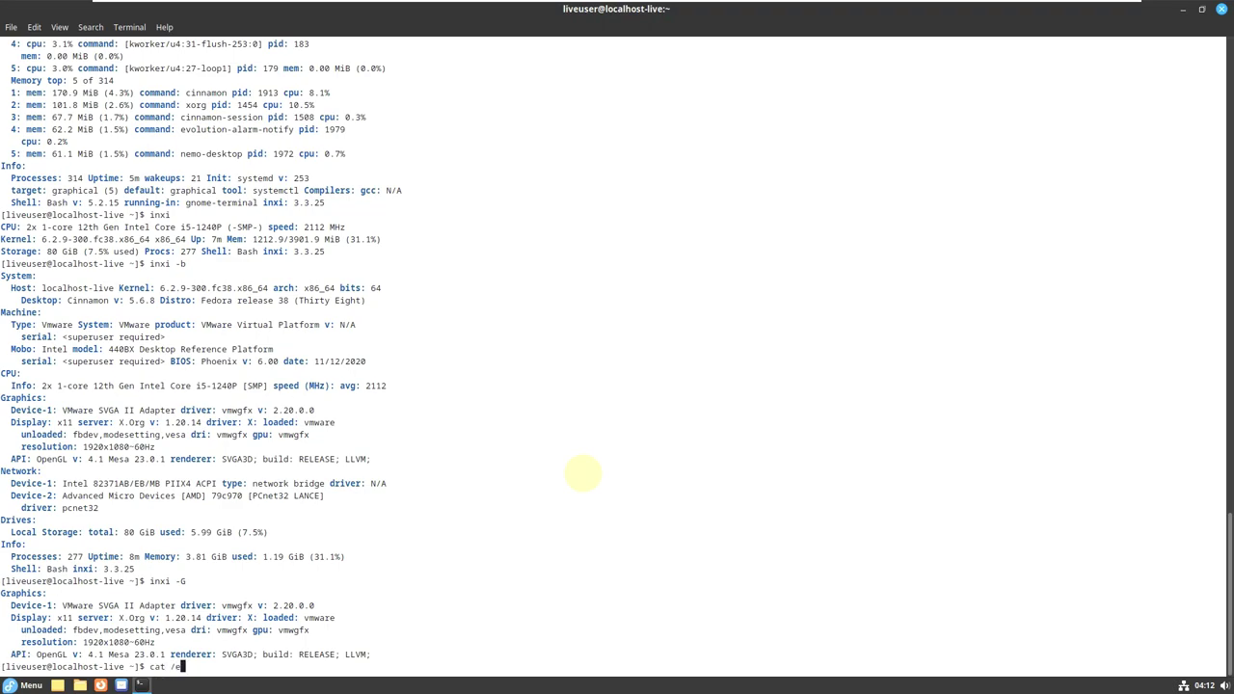
{"action": "type", "text": "tc/issue"}
{"action": "key", "text": "Return"}
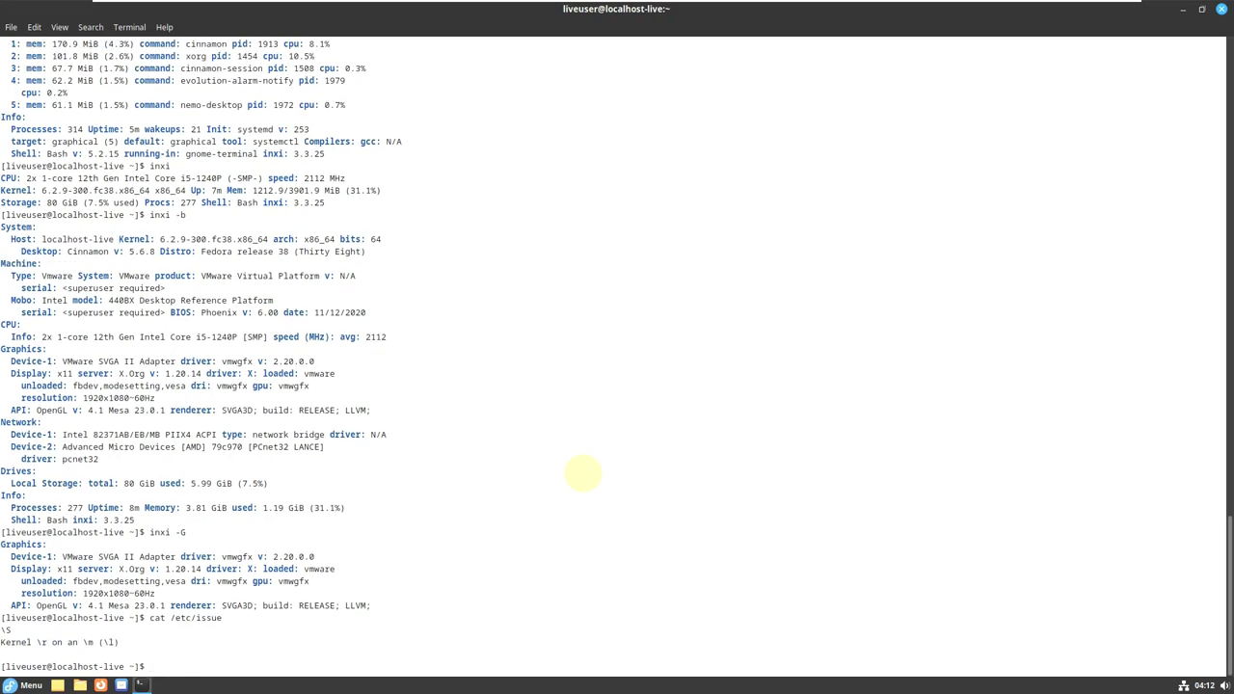
Try neofetch and htop to confirm neither is installed, then type exit.
{"action": "type", "text": "neofetch"}
{"action": "key", "text": "Return"}
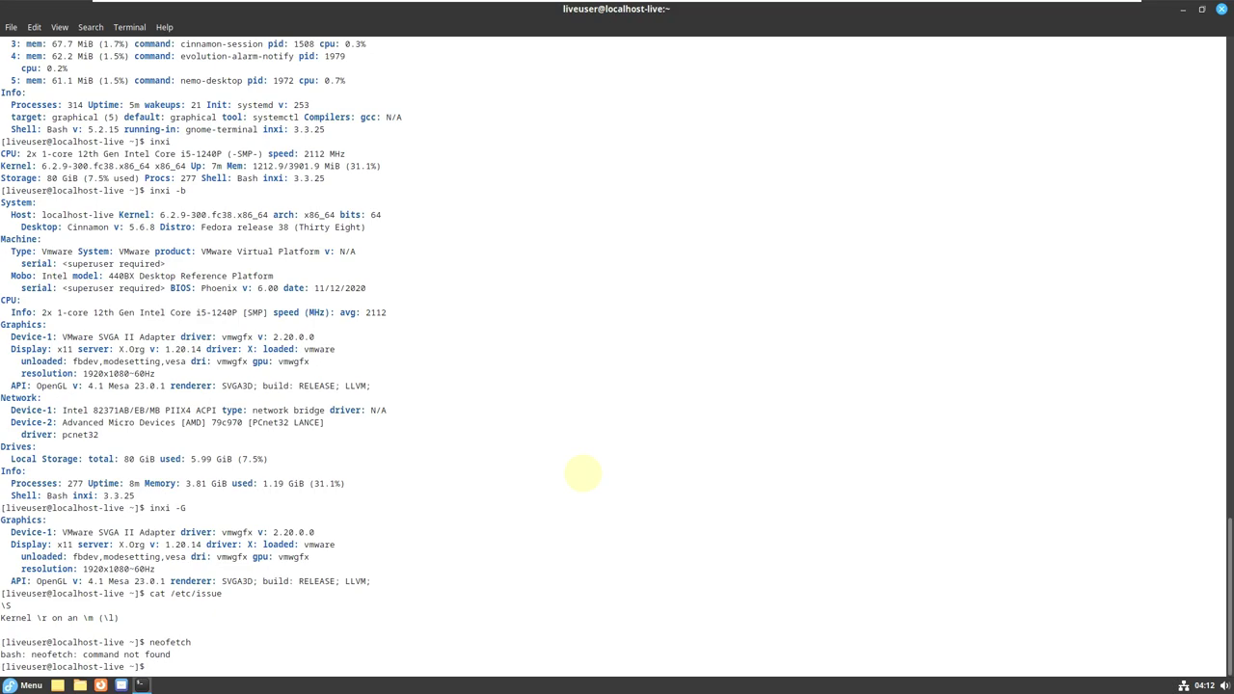
{"action": "type", "text": "htop"}
{"action": "key", "text": "Return"}
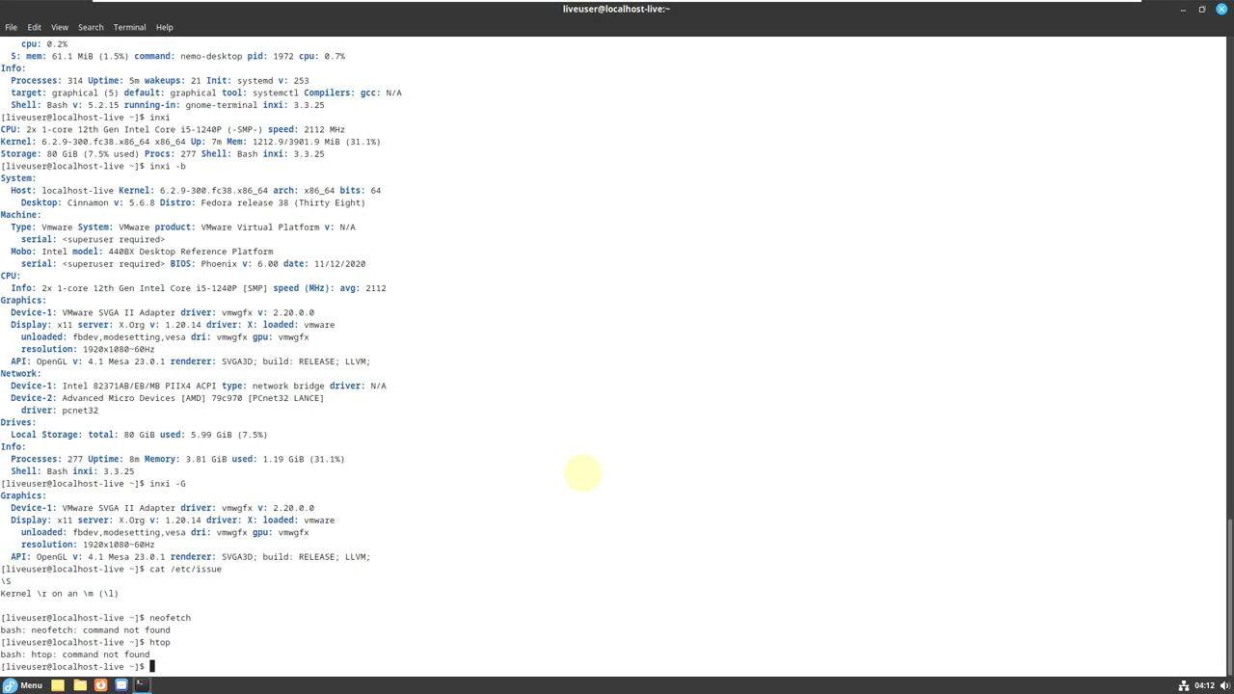
{"action": "type", "text": "exit"}
View About GNOME Terminal again, close it, and end the shell to close the terminal.
{"action": "left_click", "coordinate": [166, 29]}
{"action": "left_click", "coordinate": [181, 64]}
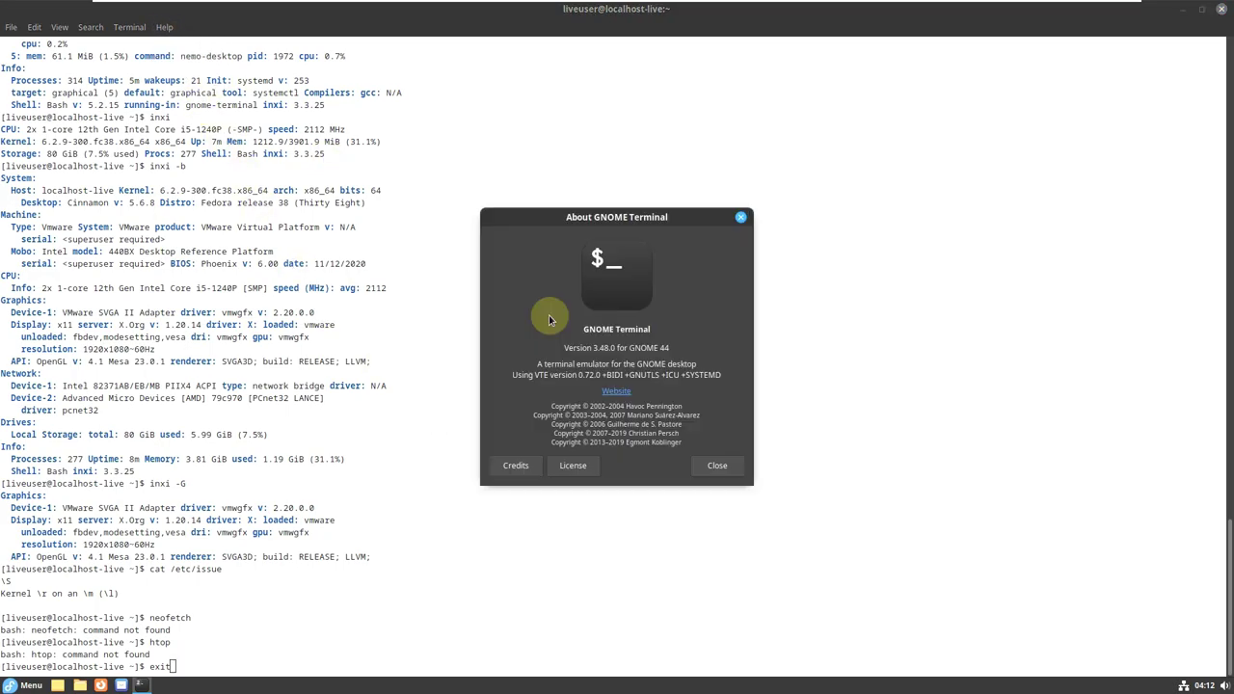
{"action": "left_click", "coordinate": [719, 465]}
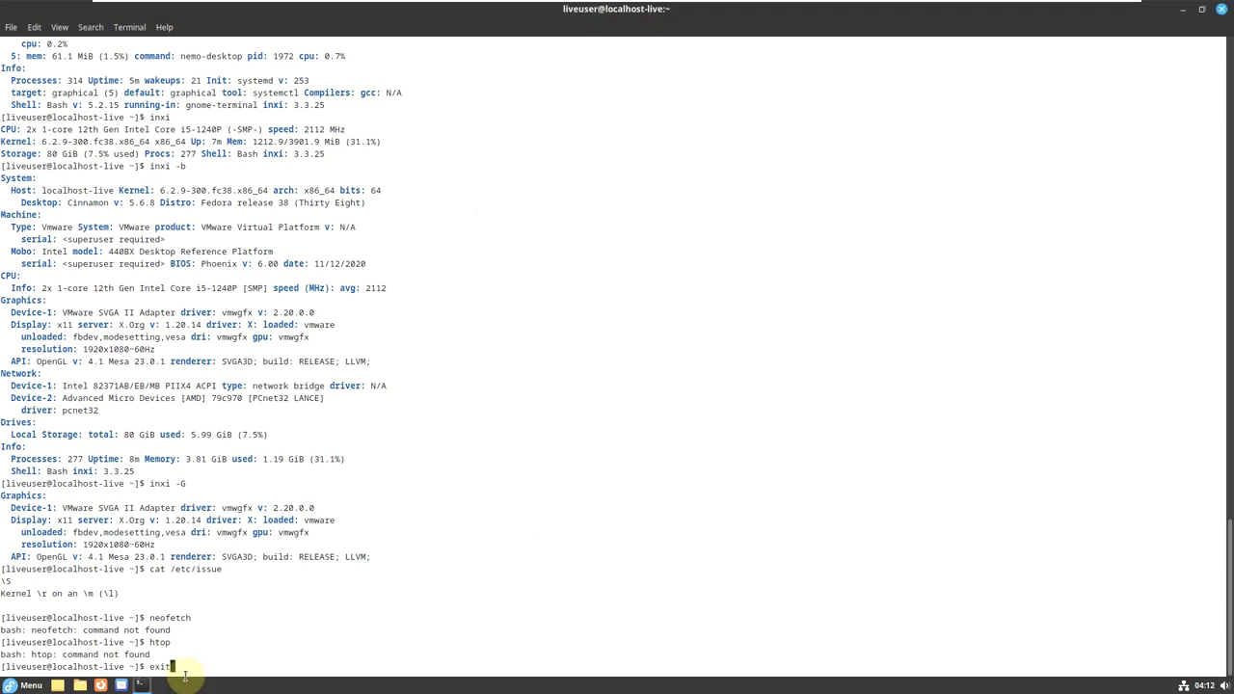
{"action": "key", "text": "Return"}
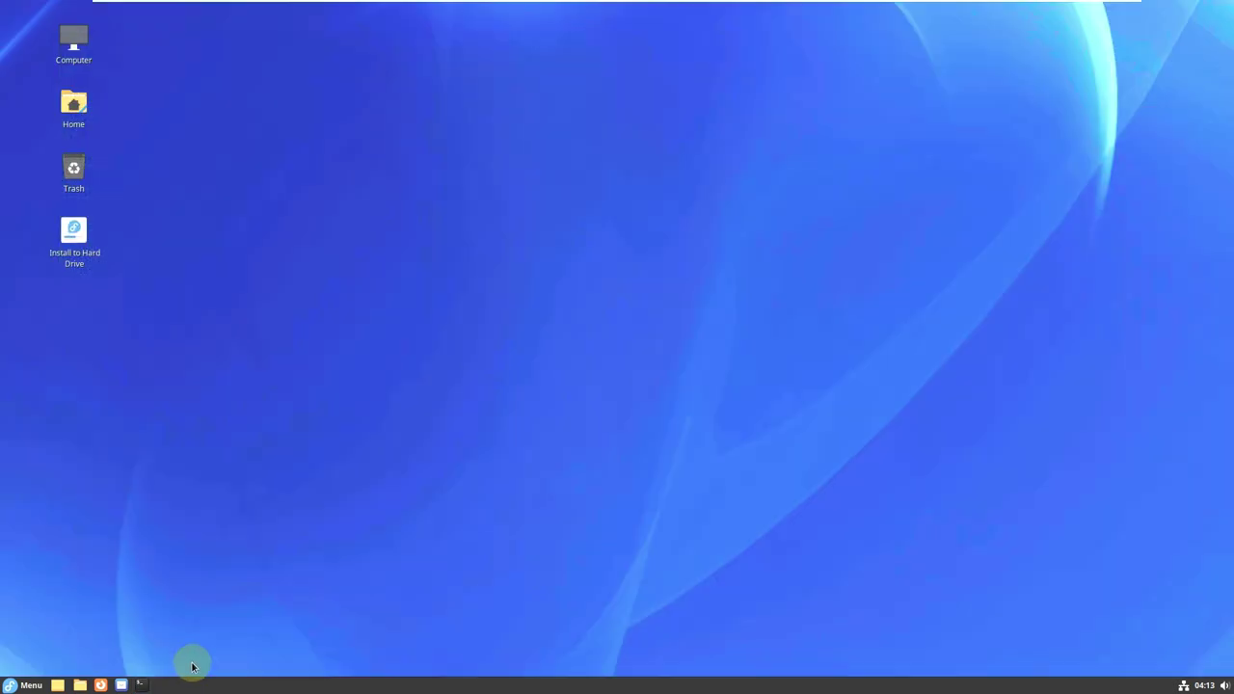
Launch Firefox from the taskbar and close its Privacy Notice tab.
{"action": "left_click", "coordinate": [21, 685]}
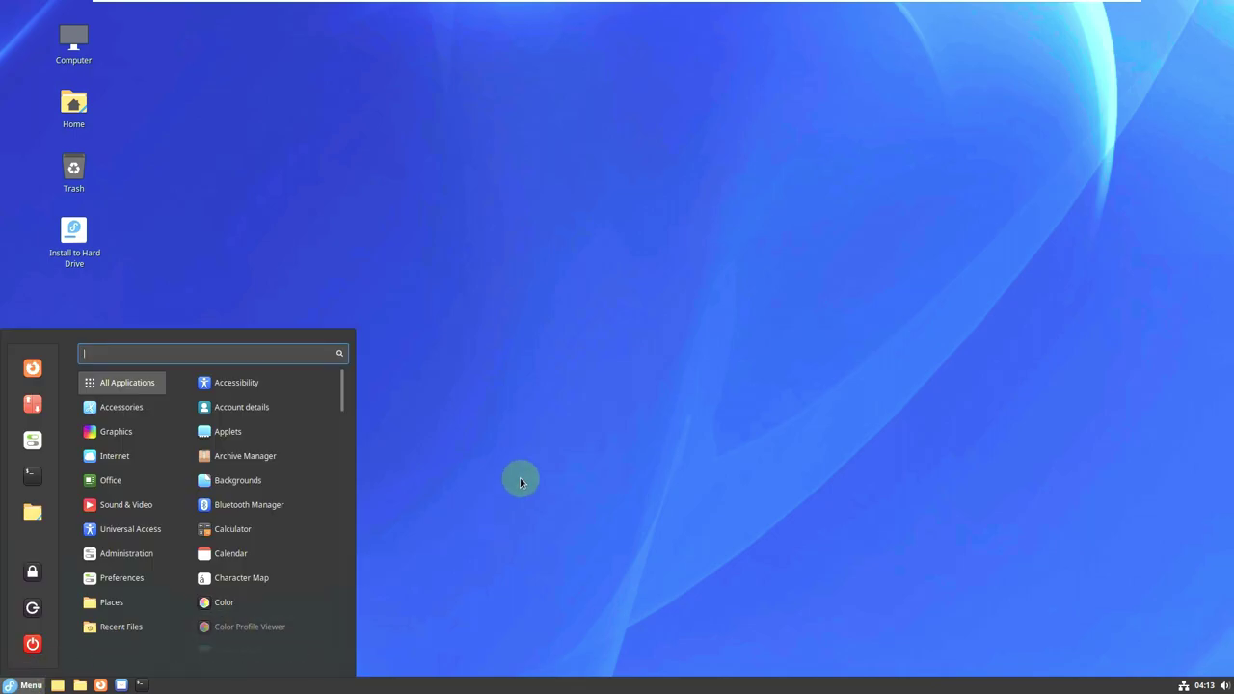
{"action": "left_click", "coordinate": [520, 482]}
{"action": "left_click", "coordinate": [100, 685]}
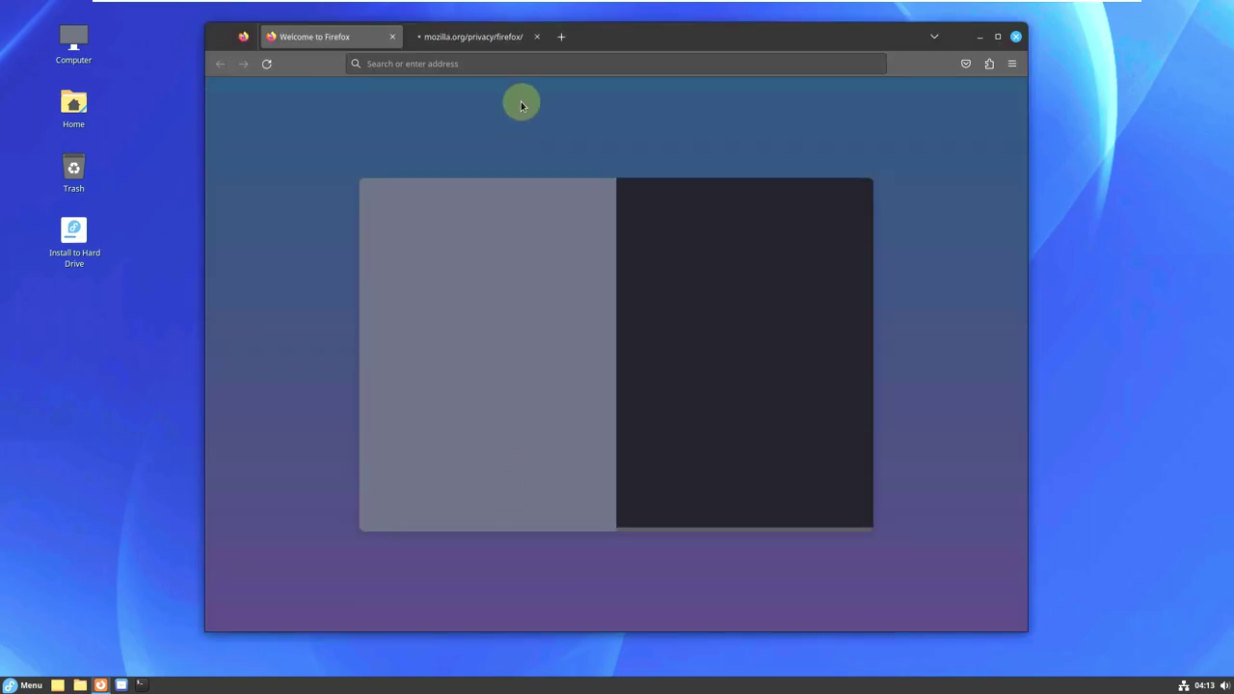
{"action": "left_click", "coordinate": [535, 36]}
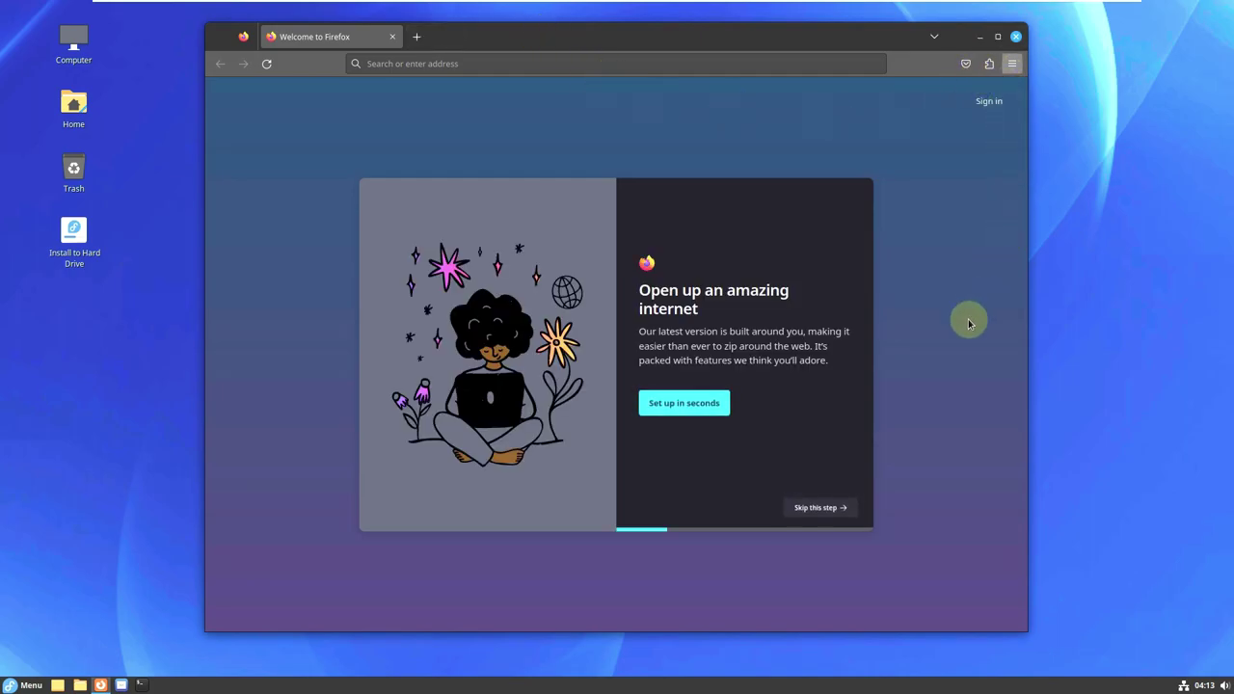
Check the Firefox version in Help > About Firefox, then close the dialog.
{"action": "left_click", "coordinate": [1012, 62]}
{"action": "left_click", "coordinate": [923, 421]}
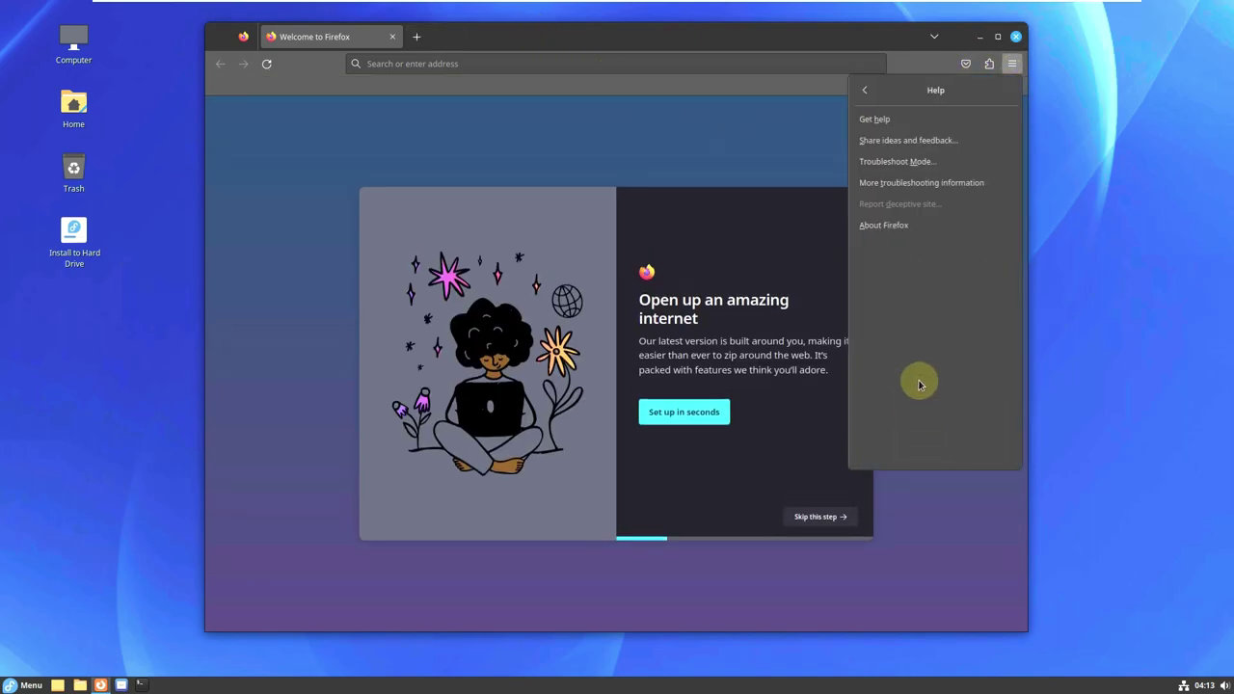
{"action": "left_click", "coordinate": [884, 228]}
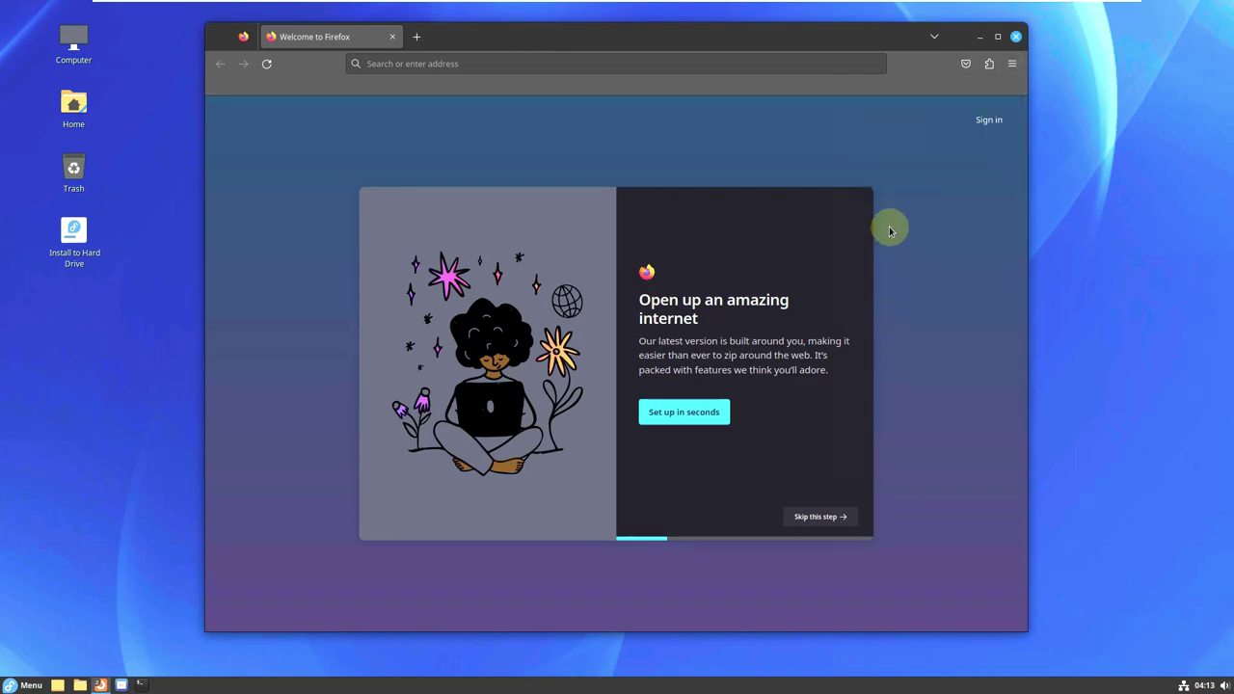
{"action": "left_click_drag", "start_coordinate": [542, 272], "coordinate": [576, 275]}
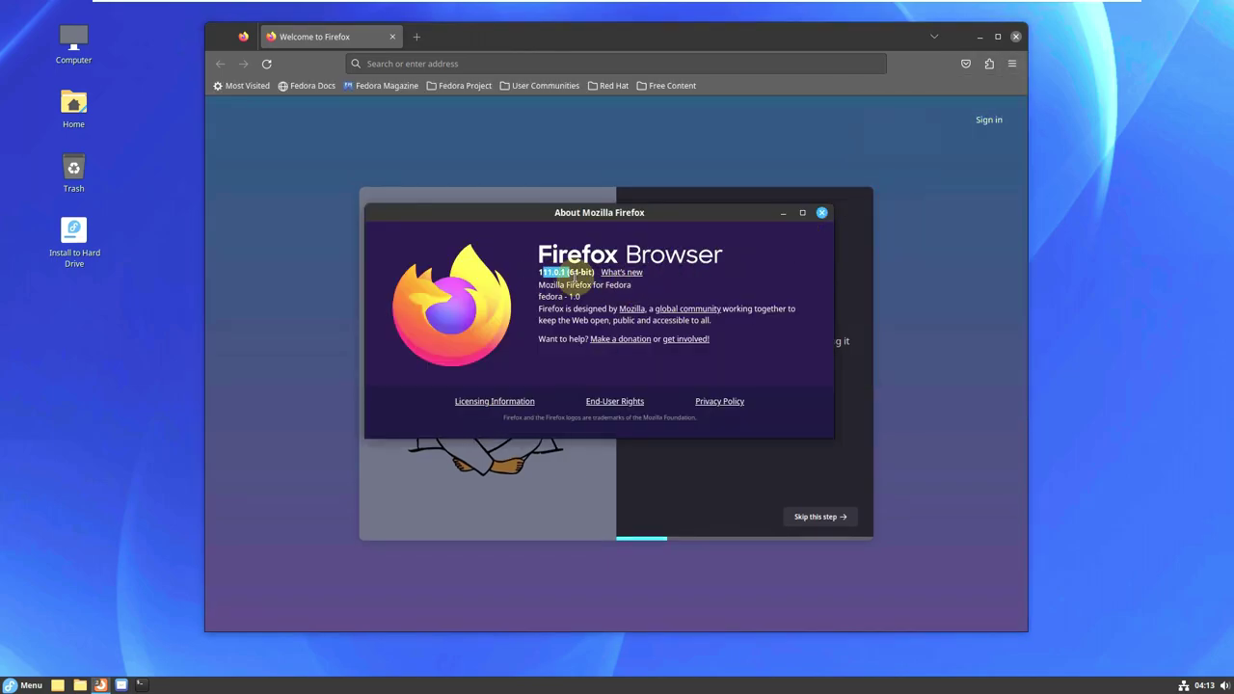
{"action": "left_click", "coordinate": [822, 213]}
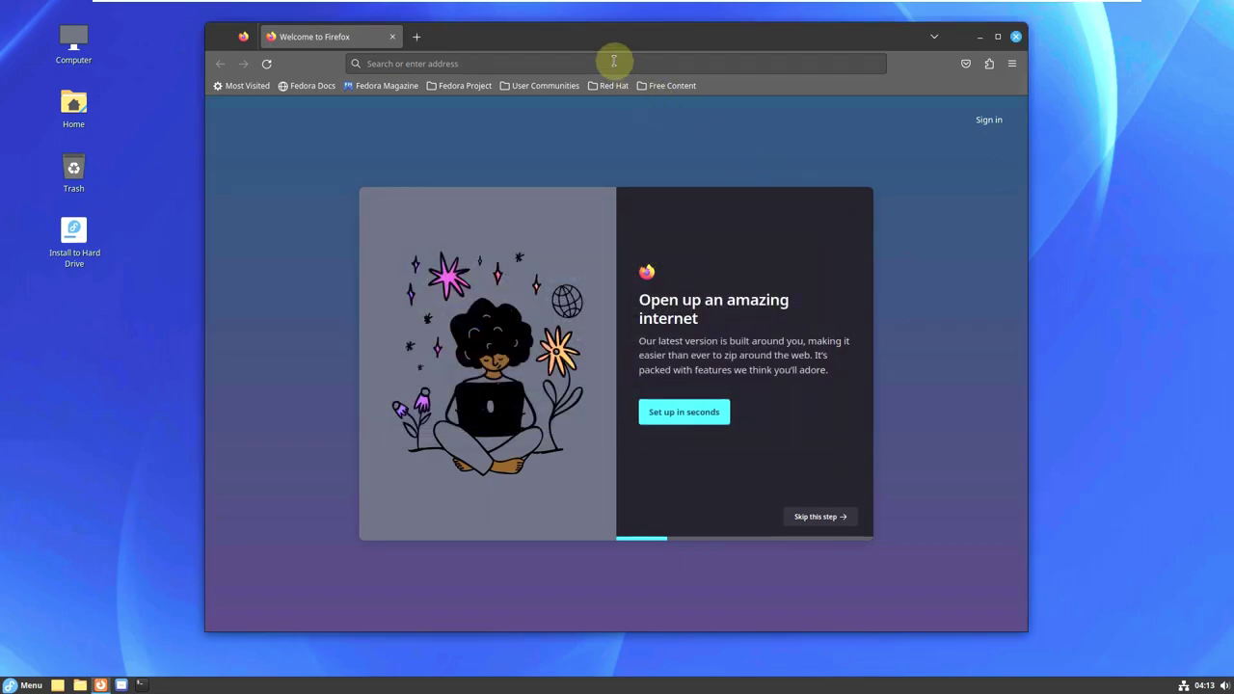
Search the web for 'dedora 38 desktop spins' and open the Fedora Spins result.
{"action": "left_click", "coordinate": [613, 62]}
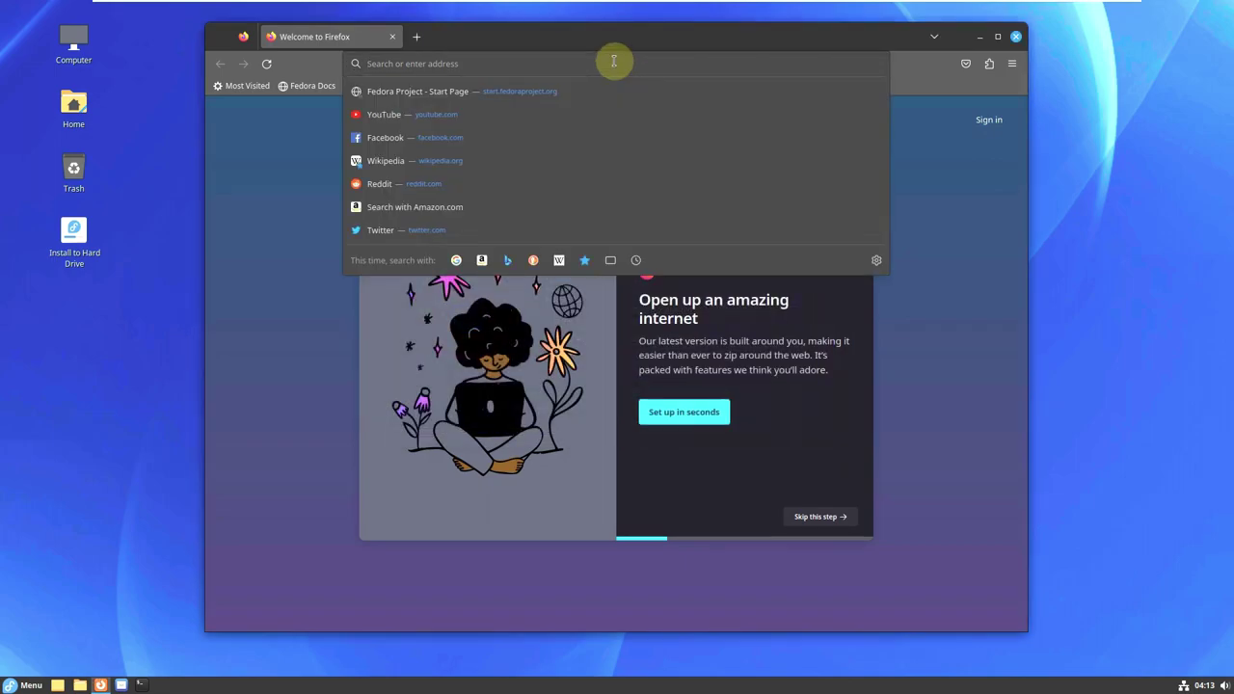
{"action": "type", "text": "de"}
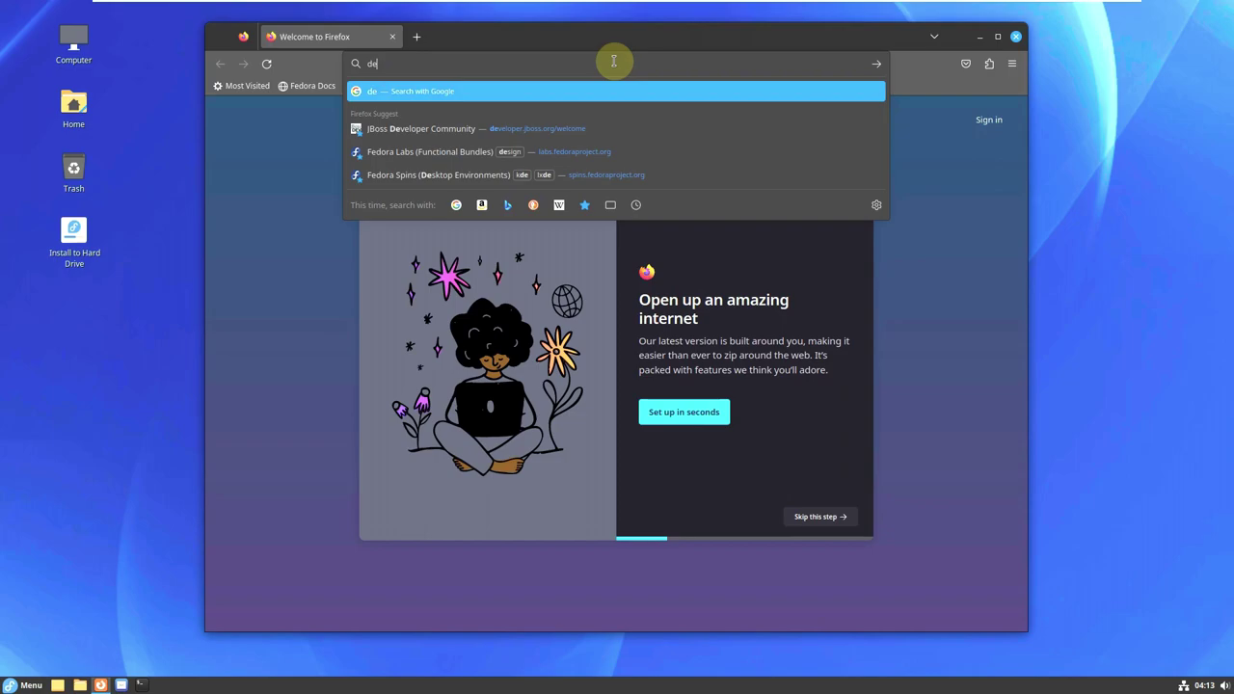
{"action": "type", "text": "dora "}
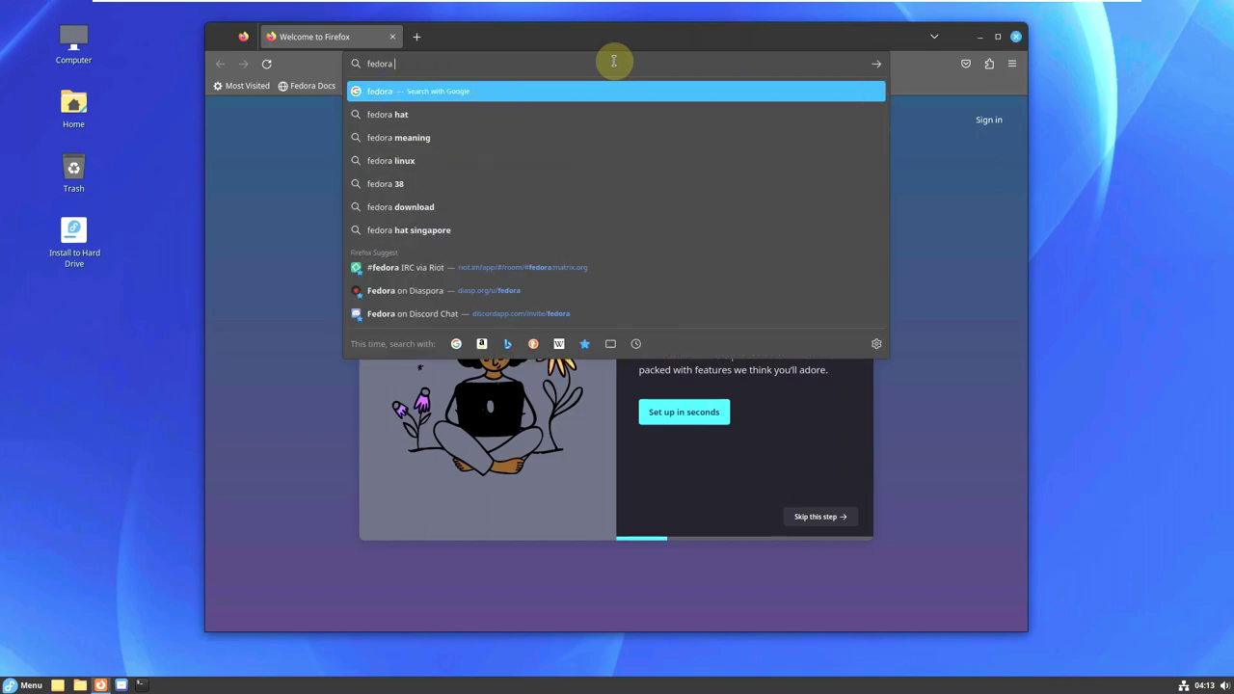
{"action": "type", "text": "38 des"}
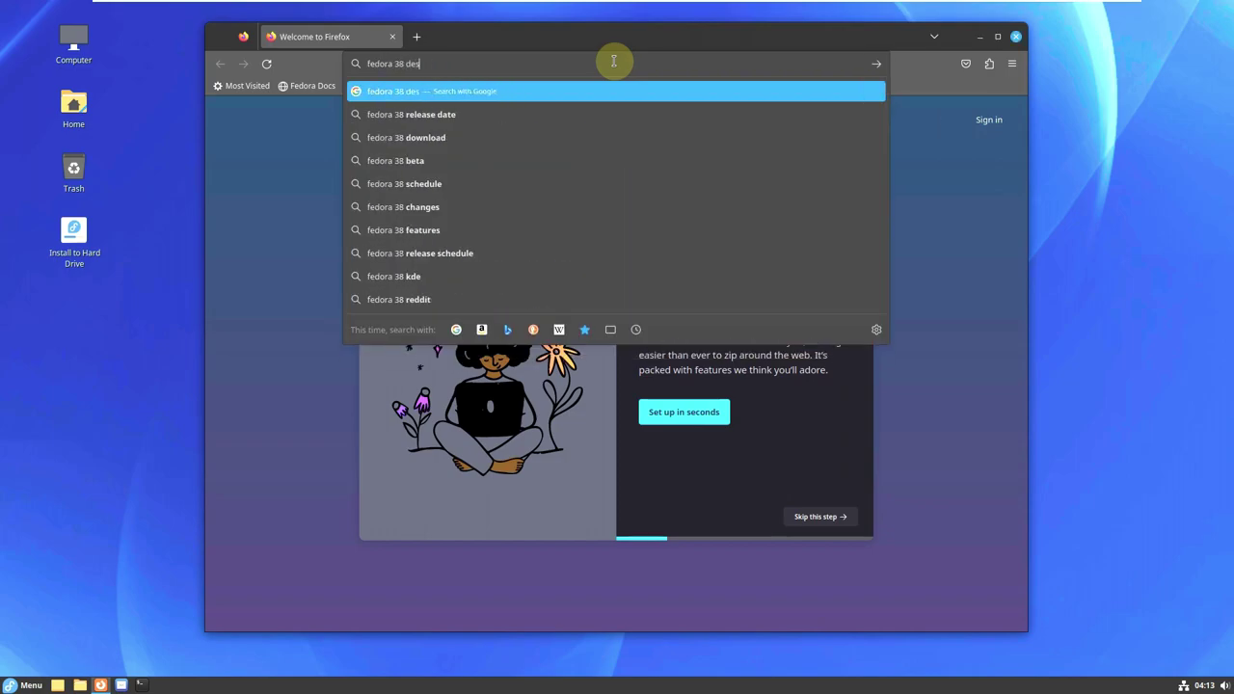
{"action": "type", "text": "ktop spins"}
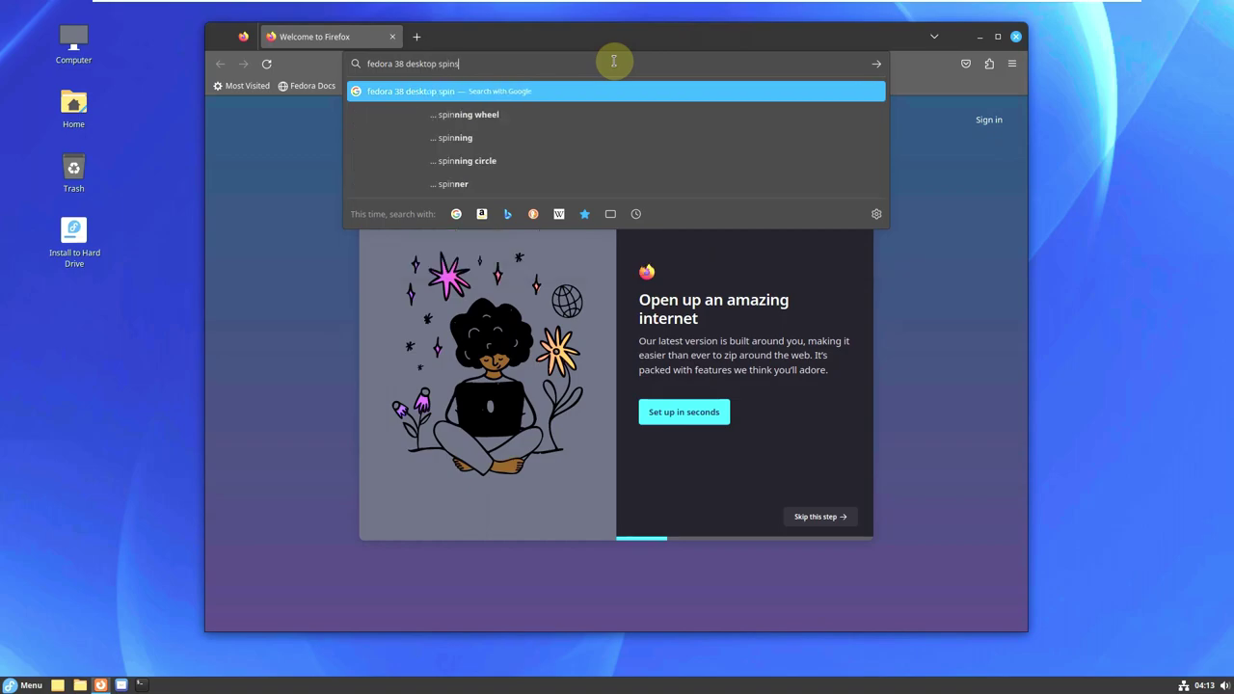
{"action": "key", "text": "Return"}
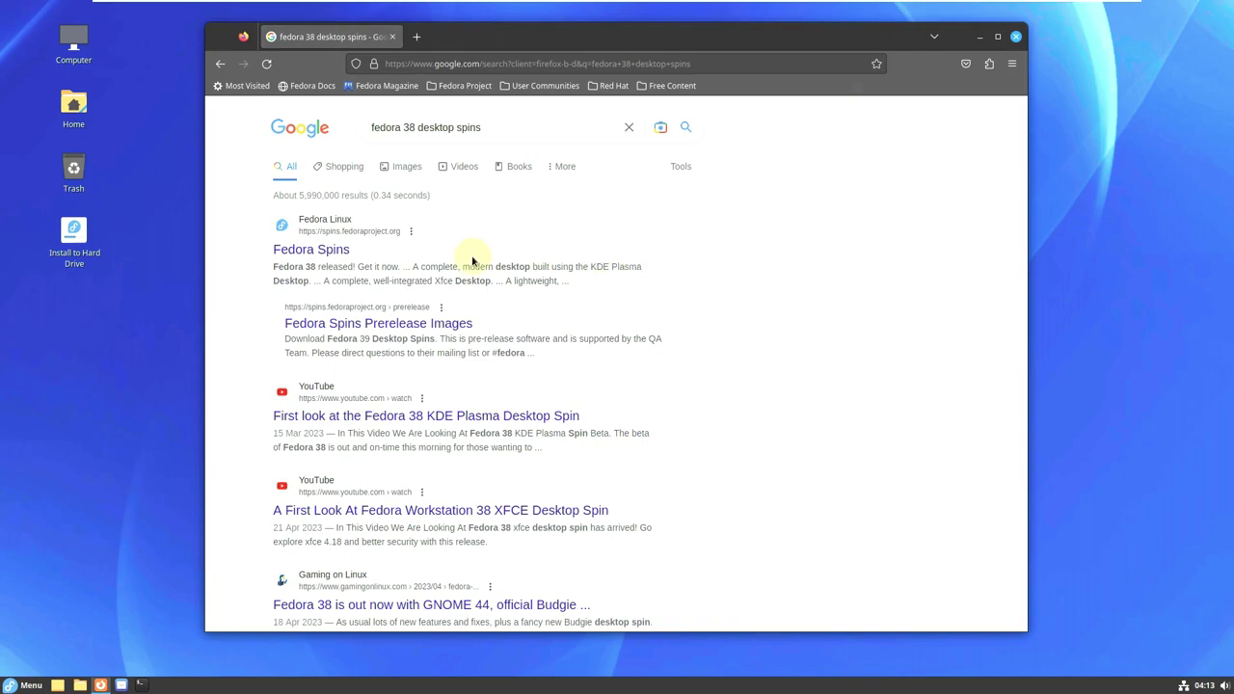
{"action": "left_click", "coordinate": [330, 250]}
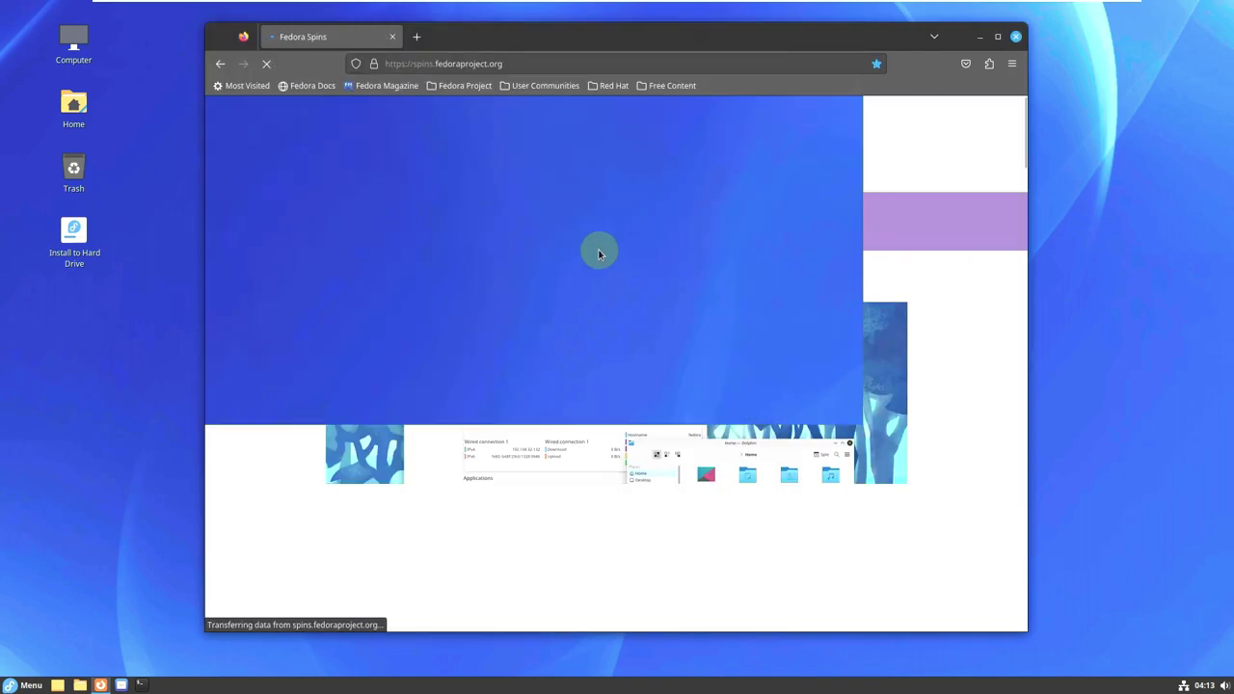
Scroll the Fedora Spins page and open the Cinnamon Desktop spin page.
{"action": "scroll", "coordinate": [733, 364], "scroll_direction": "down", "scroll_amount": 6}
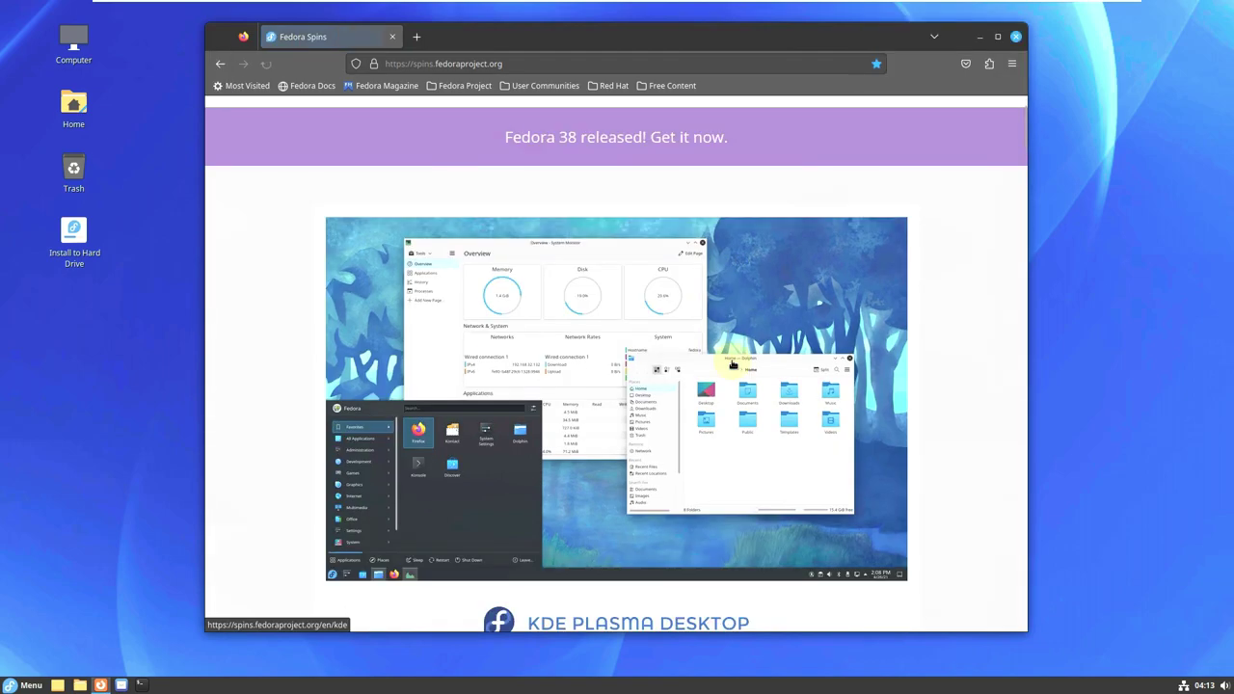
{"action": "scroll", "coordinate": [732, 364], "scroll_direction": "down", "scroll_amount": 10}
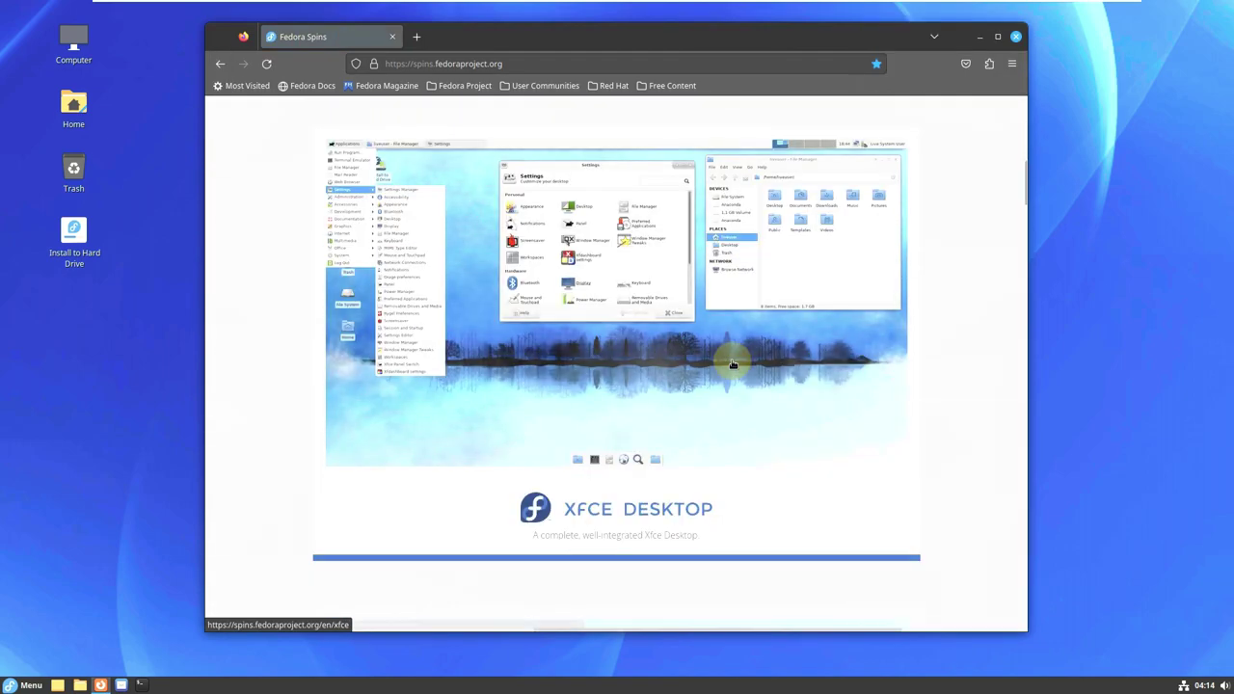
{"action": "scroll", "coordinate": [733, 364], "scroll_direction": "down", "scroll_amount": 10}
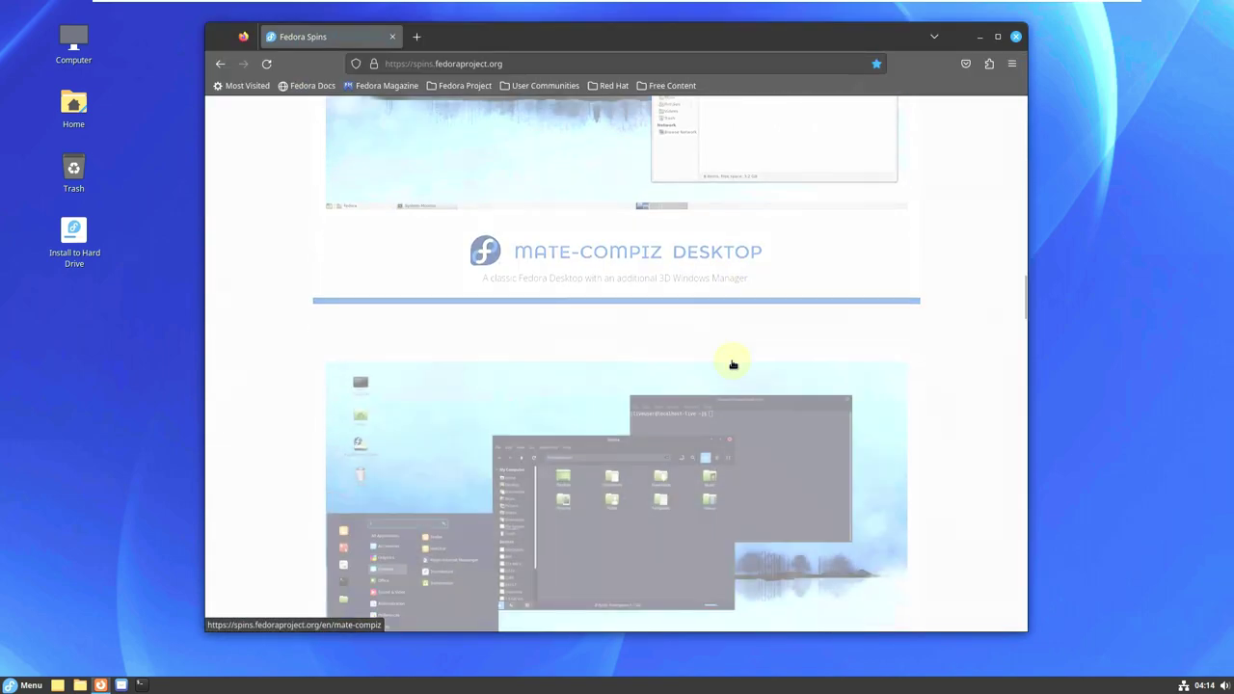
{"action": "left_click", "coordinate": [607, 342]}
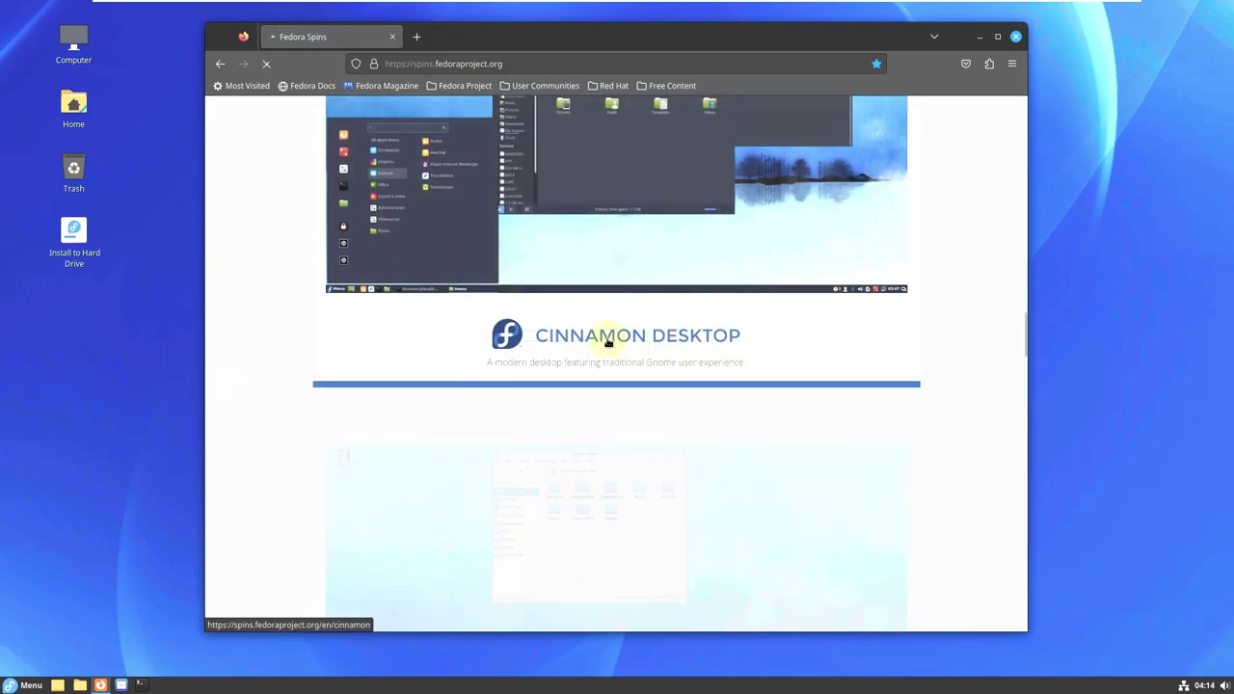
{"action": "scroll", "coordinate": [639, 342], "scroll_direction": "down", "scroll_amount": 2}
{"action": "scroll", "coordinate": [639, 342], "scroll_direction": "down", "scroll_amount": 3}
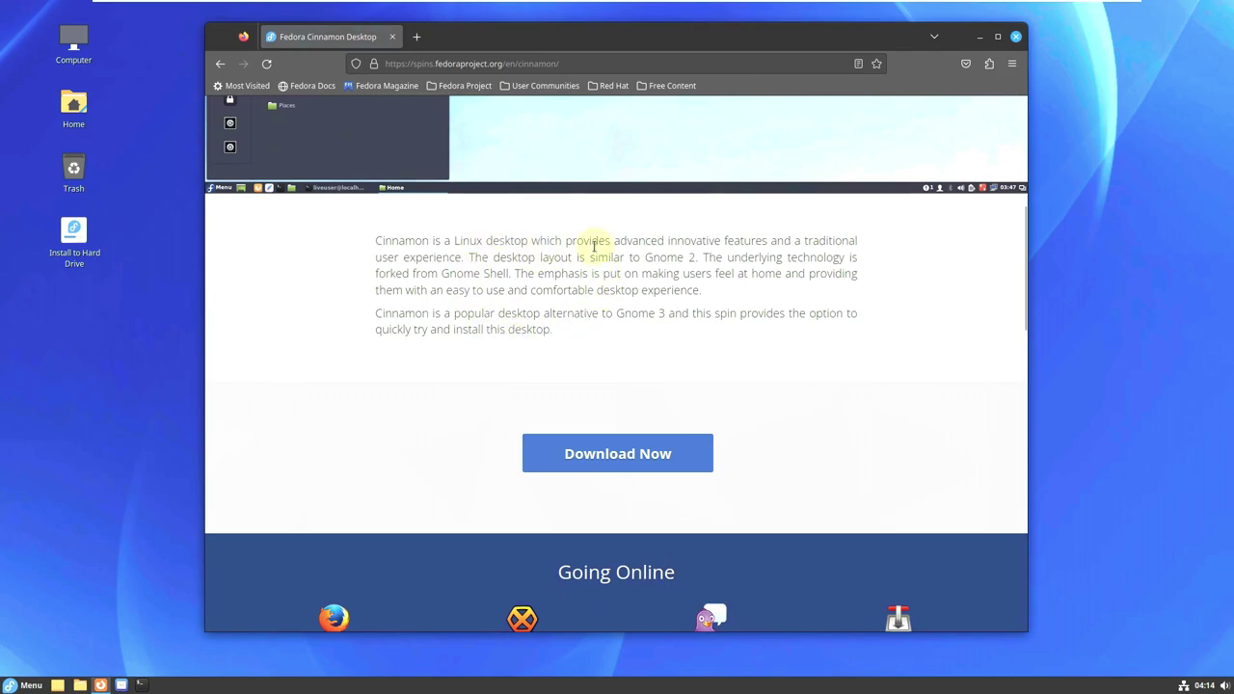
Go to the Cinnamon download page and start downloading Fedora-Cinnamon-Live-x86_64-38-1.6.iso.
{"action": "scroll", "coordinate": [593, 289], "scroll_direction": "down", "scroll_amount": 2}
{"action": "left_click", "coordinate": [609, 384]}
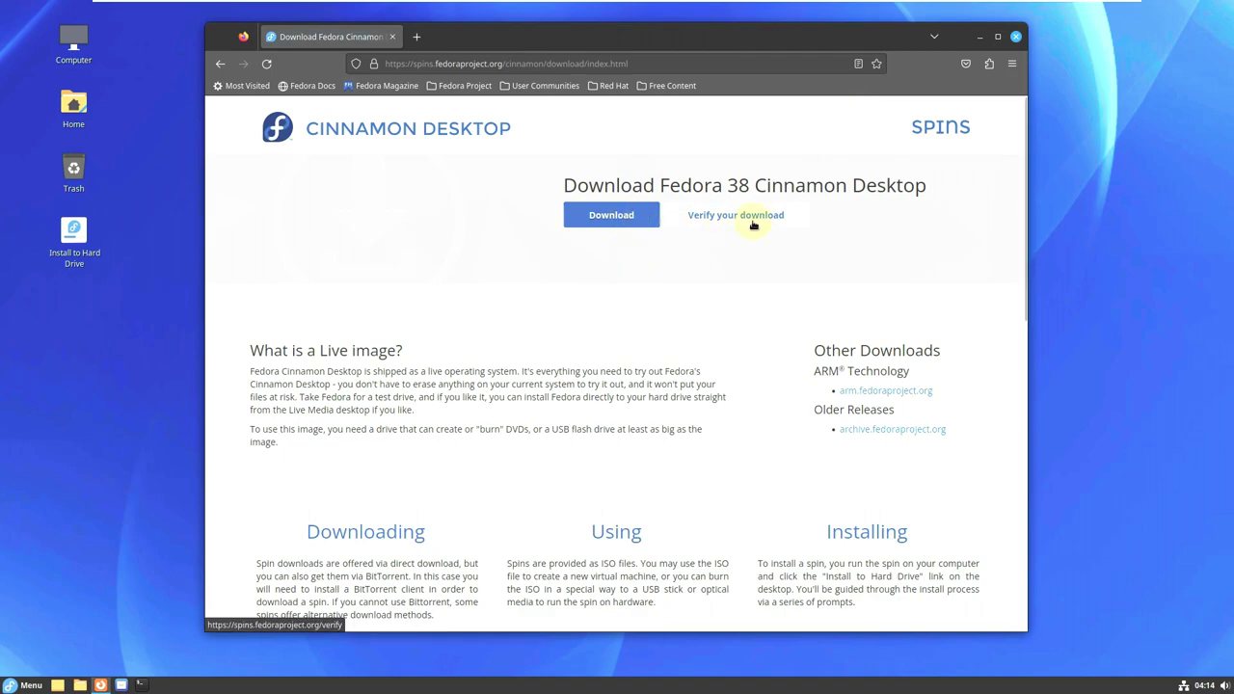
{"action": "left_click", "coordinate": [650, 214]}
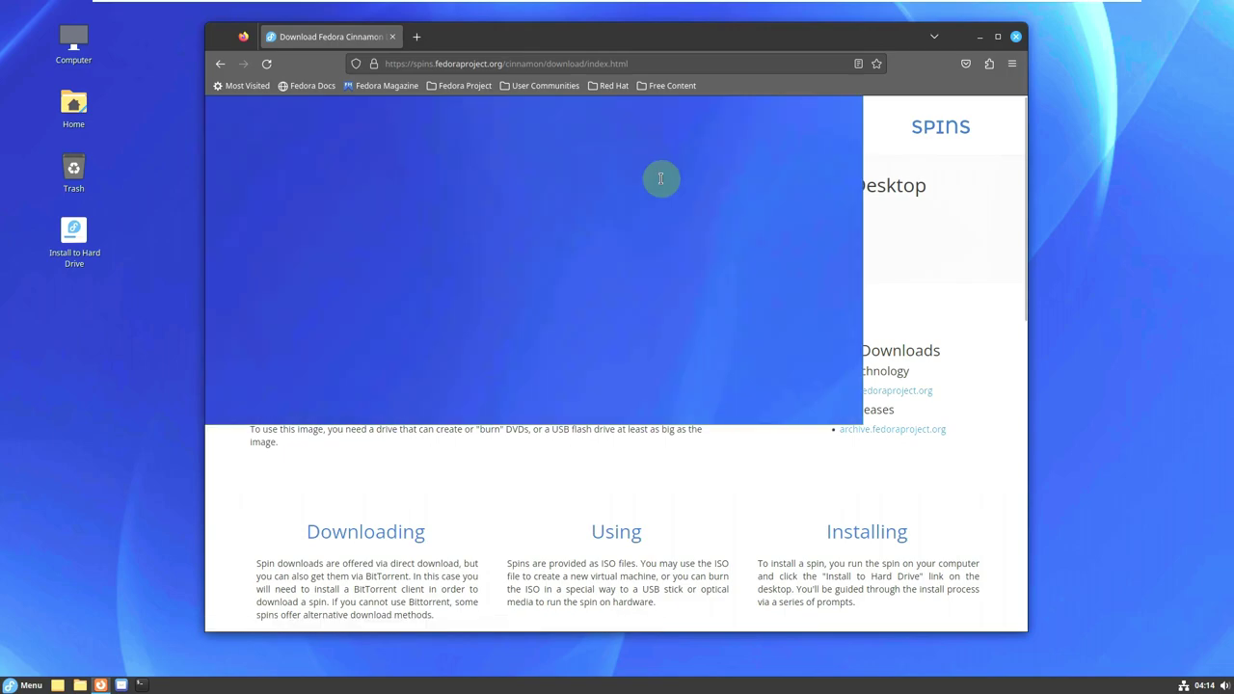
{"action": "left_click_drag", "start_coordinate": [660, 180], "coordinate": [927, 189]}
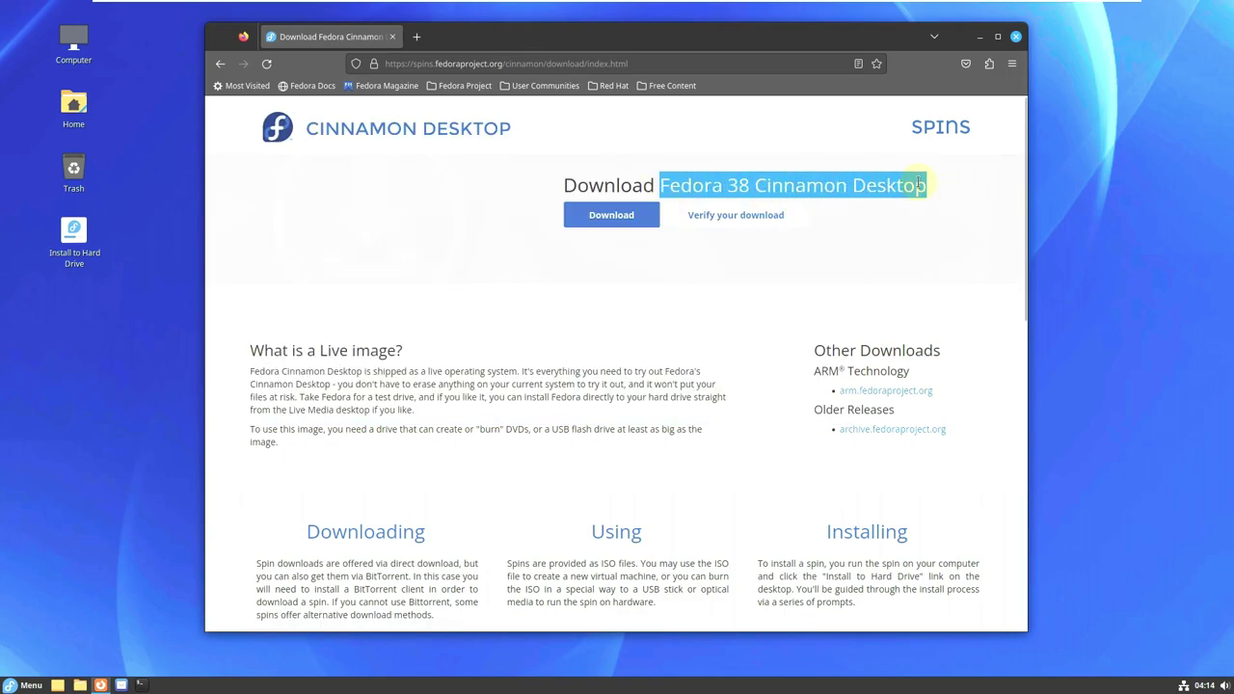
{"action": "left_click", "coordinate": [660, 211]}
{"action": "left_click", "coordinate": [727, 186]}
{"action": "scroll", "coordinate": [921, 211], "scroll_direction": "down", "scroll_amount": 2}
{"action": "scroll", "coordinate": [920, 211], "scroll_direction": "up", "scroll_amount": 2}
Start and cancel the Fedora-Cinnamon-Live-x86_64-38-1.6.iso download, close Firefox, and right-click Install to Hard Drive.
{"action": "left_click", "coordinate": [633, 215]}
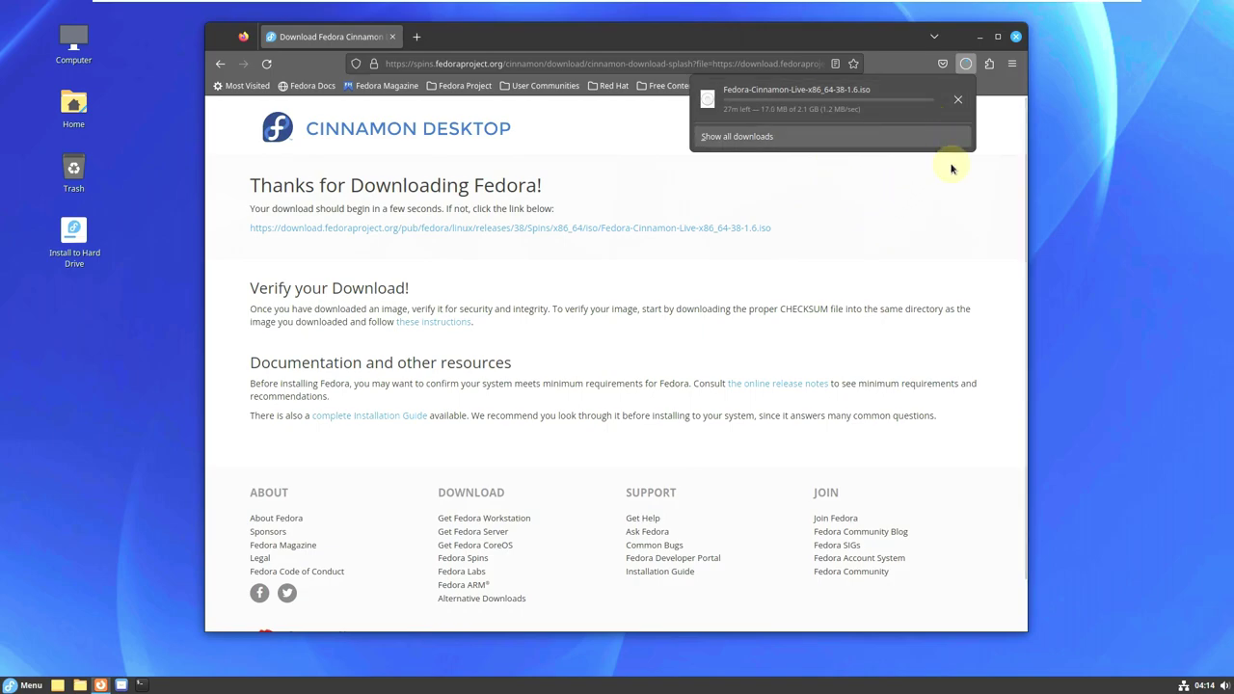
{"action": "left_click", "coordinate": [958, 99]}
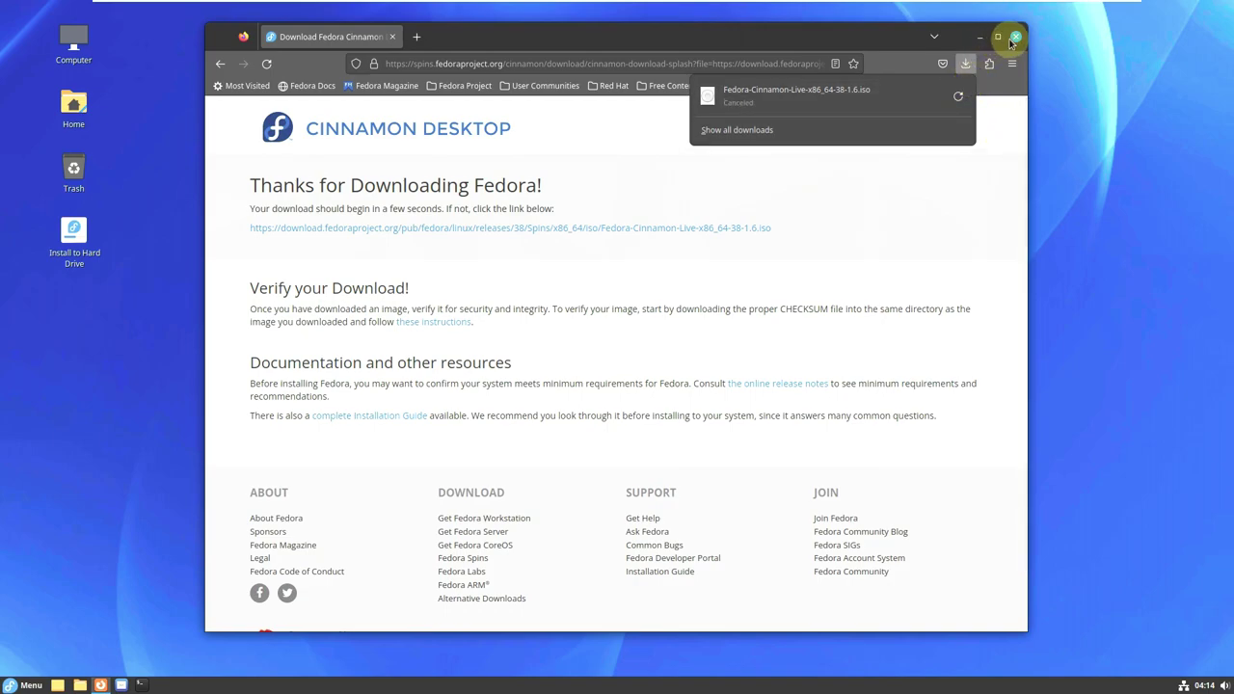
{"action": "left_click", "coordinate": [1014, 37]}
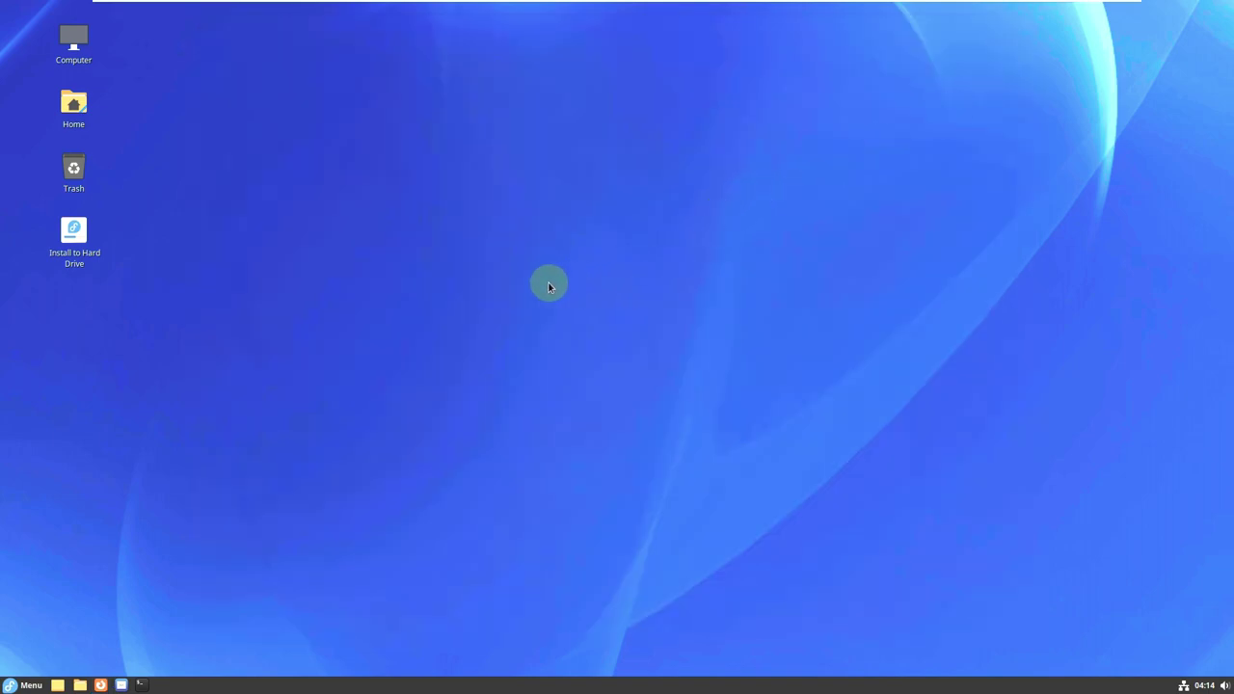
{"action": "right_click", "coordinate": [93, 248]}
Launch the hard-drive installer and continue with English (United States) as the installation language.
{"action": "left_click", "coordinate": [109, 257]}
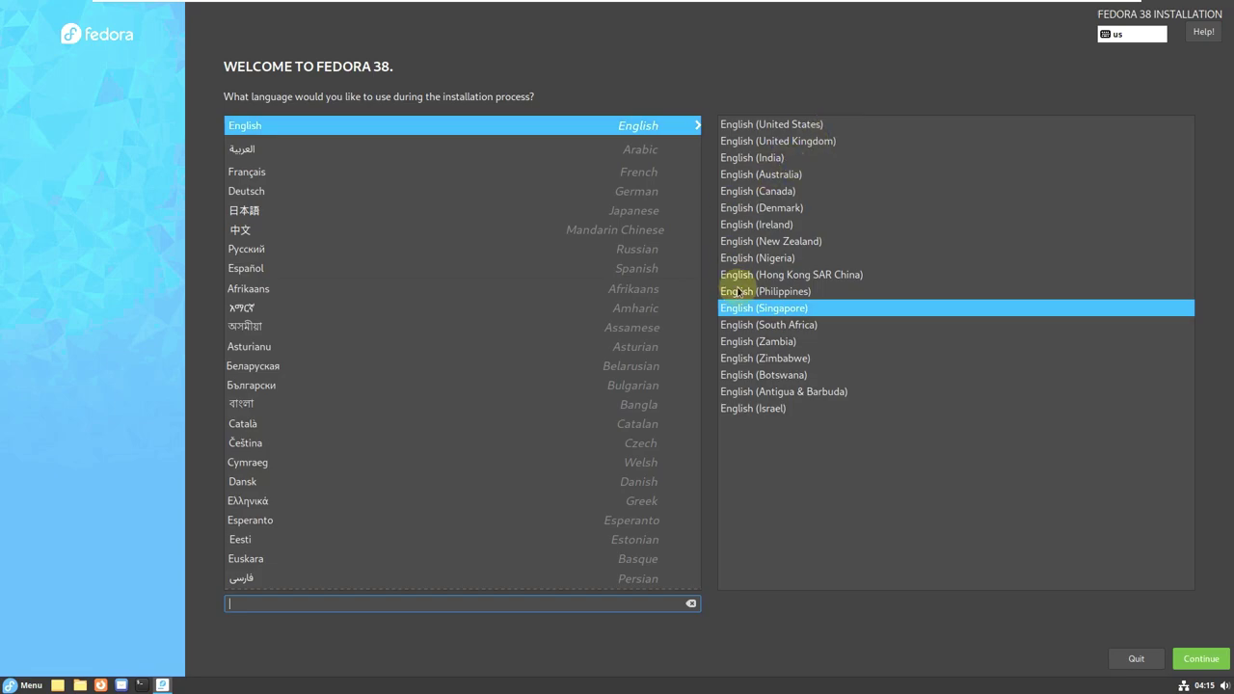
{"action": "left_click", "coordinate": [796, 130]}
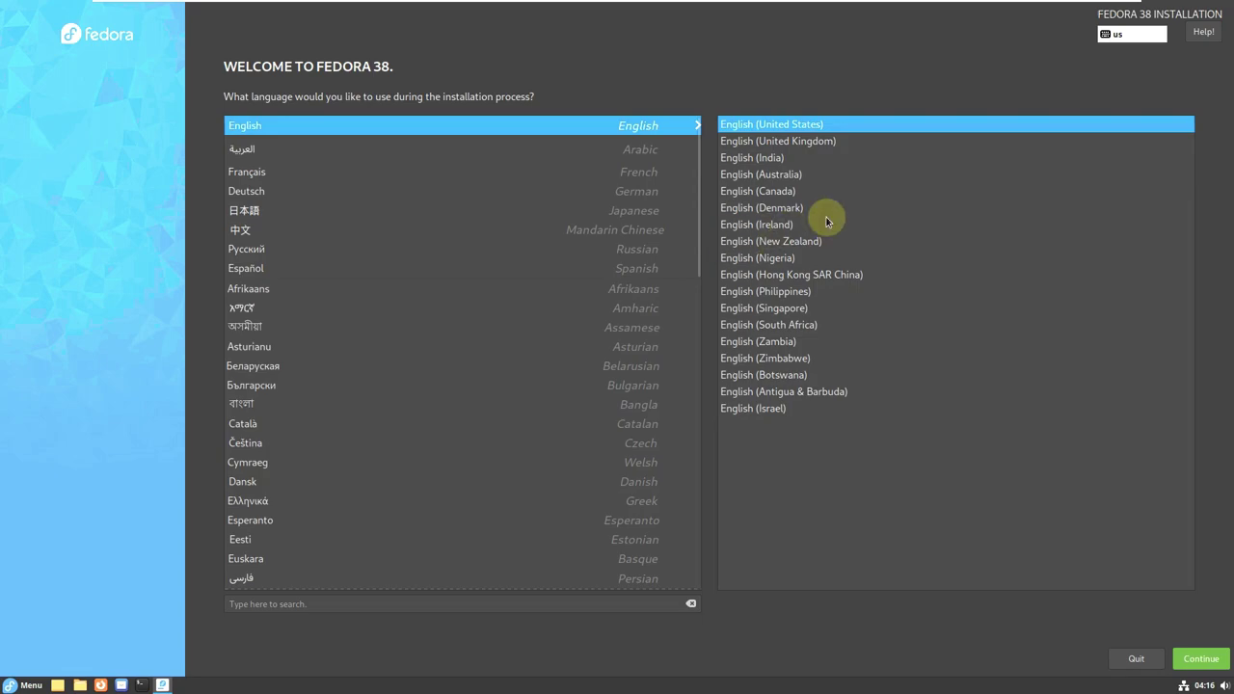
{"action": "left_click_drag", "start_coordinate": [700, 222], "coordinate": [730, 157]}
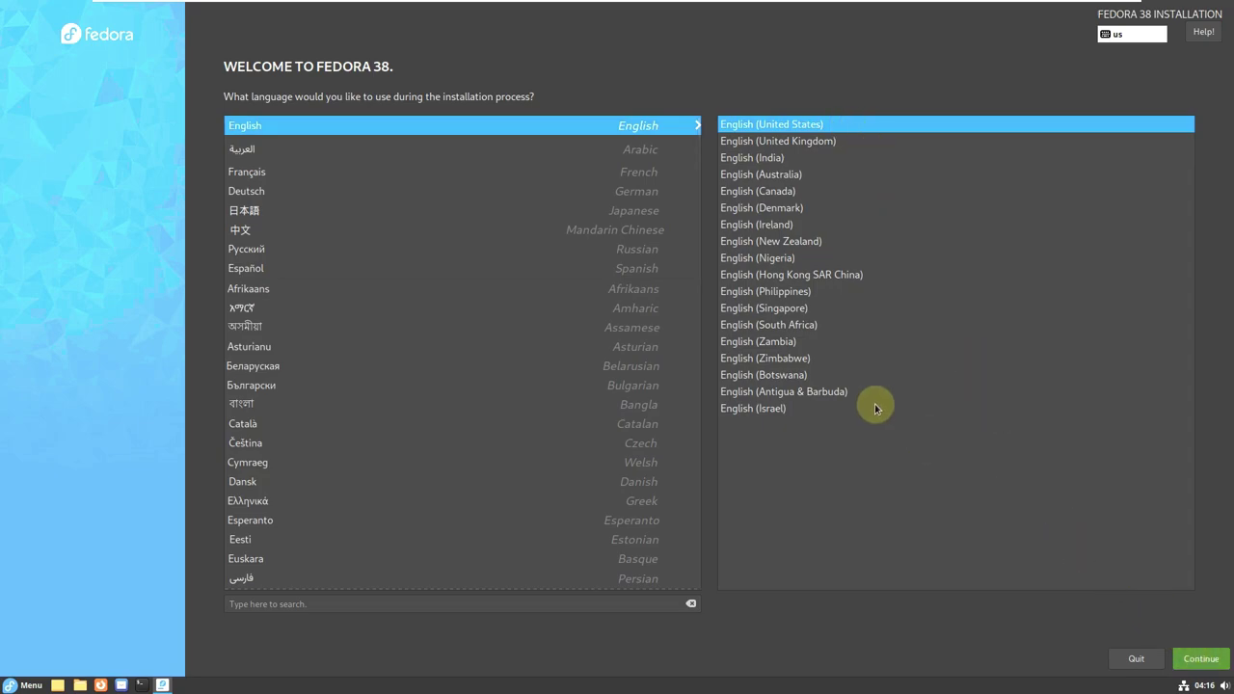
{"action": "key", "text": "Return"}
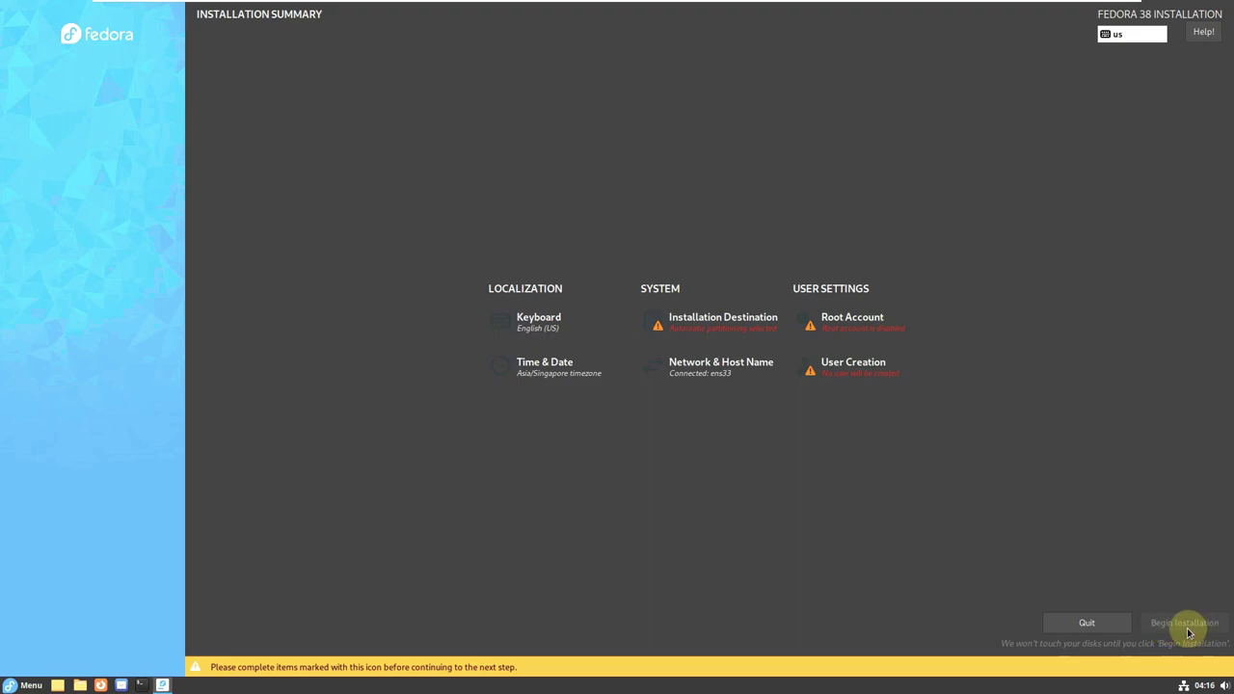
{"action": "left_click", "coordinate": [705, 333]}
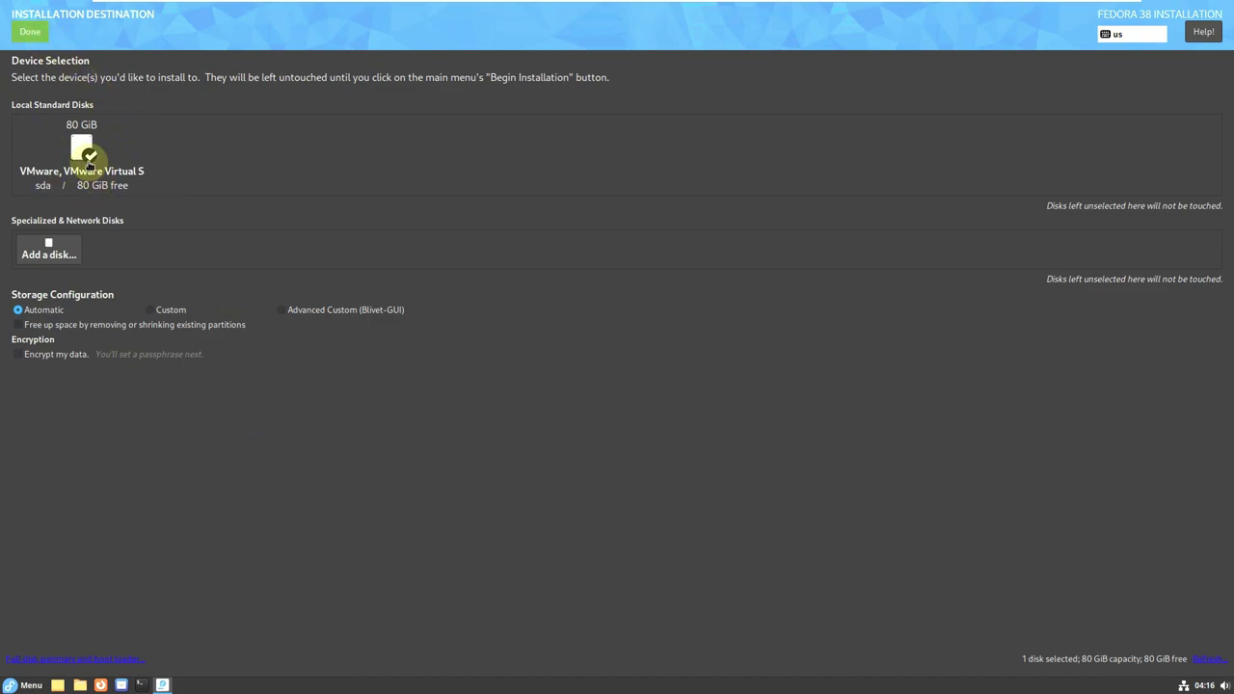
Accept the 80 GiB sda disk with automatic storage configuration and return to the summary.
{"action": "left_click", "coordinate": [30, 32]}
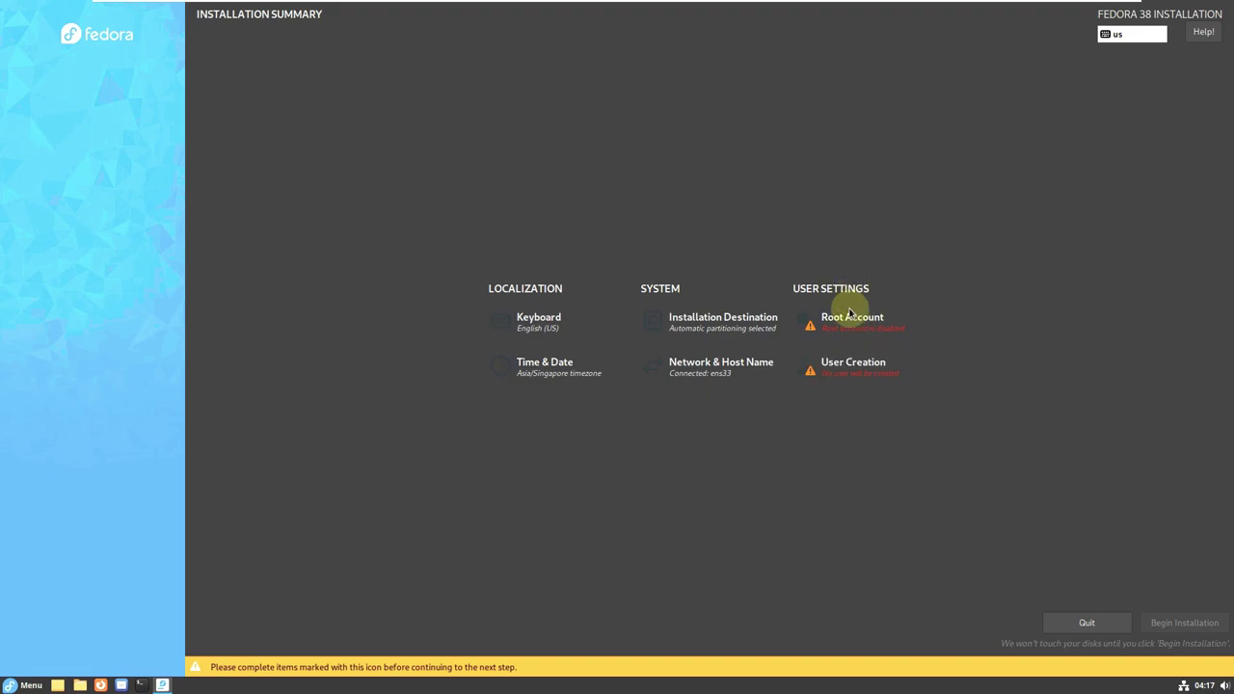
Enable the root account, enter and confirm a short root password, and accept the warning.
{"action": "left_click", "coordinate": [853, 321]}
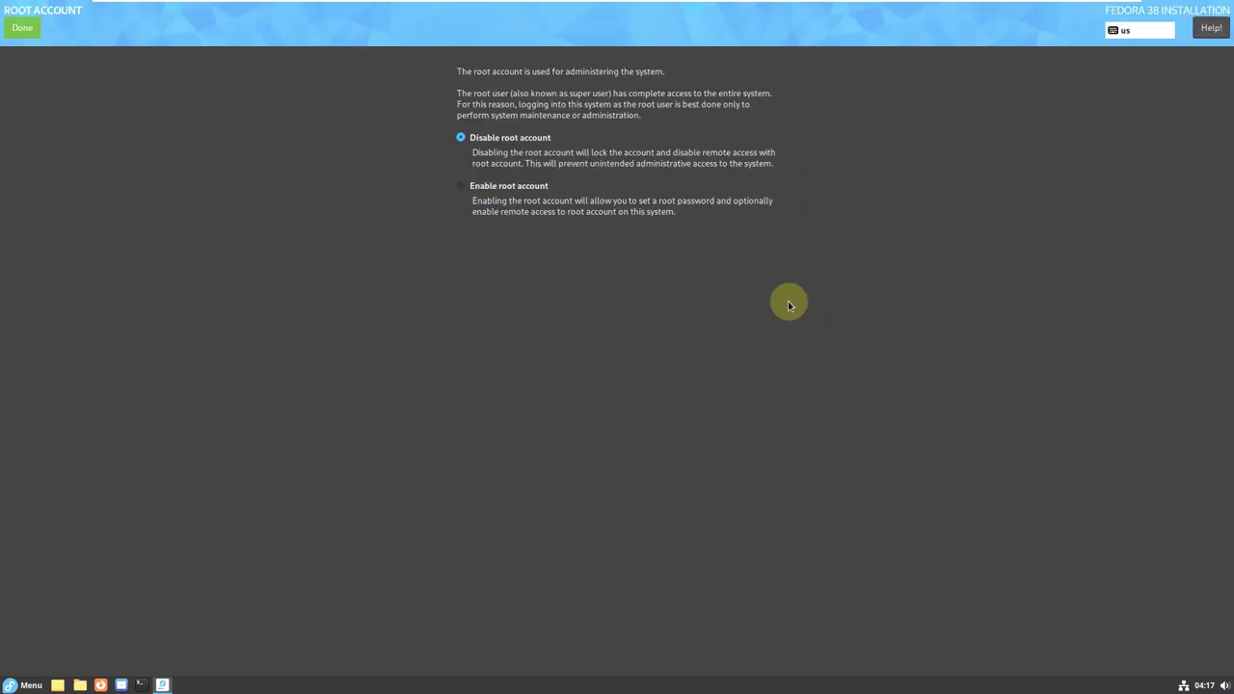
{"action": "left_click", "coordinate": [485, 187]}
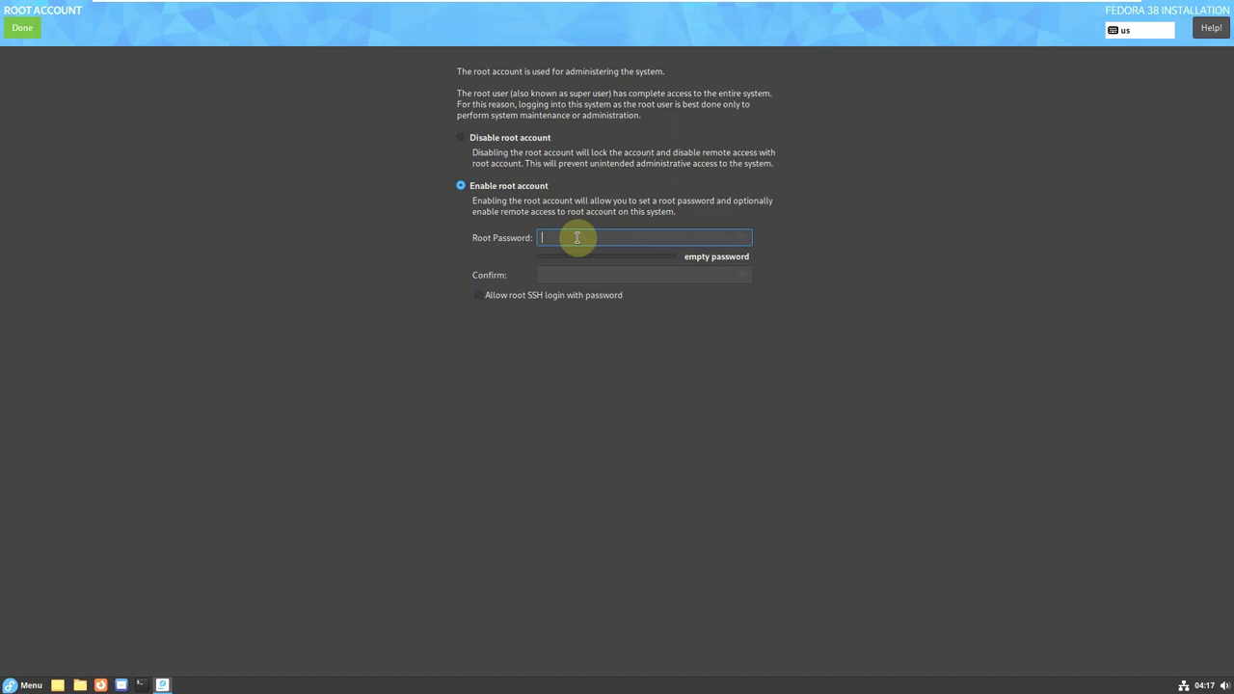
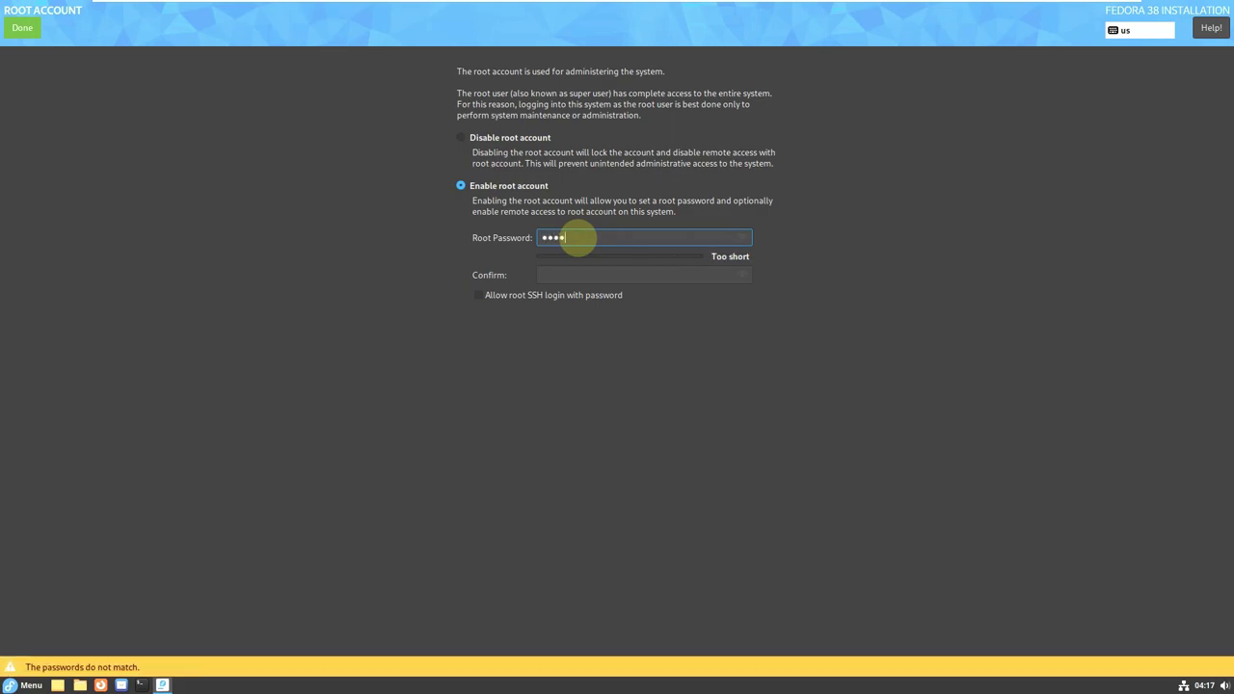
{"action": "left_click", "coordinate": [564, 275]}
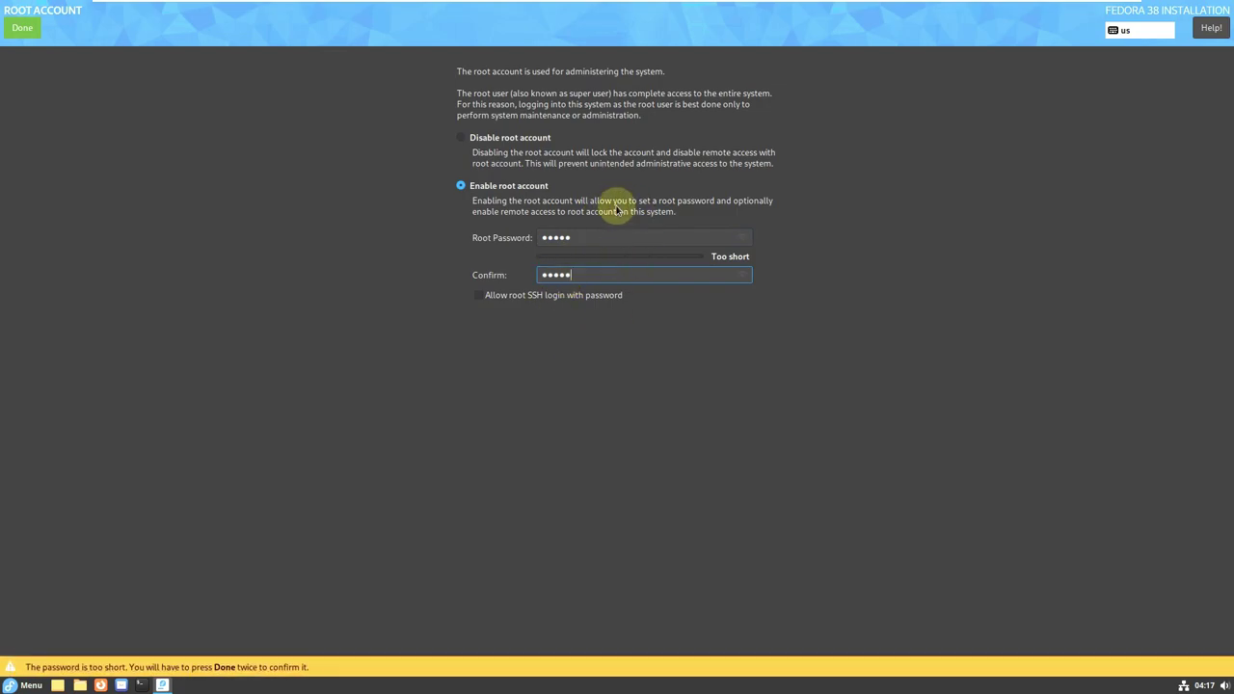
{"action": "left_click", "coordinate": [744, 274]}
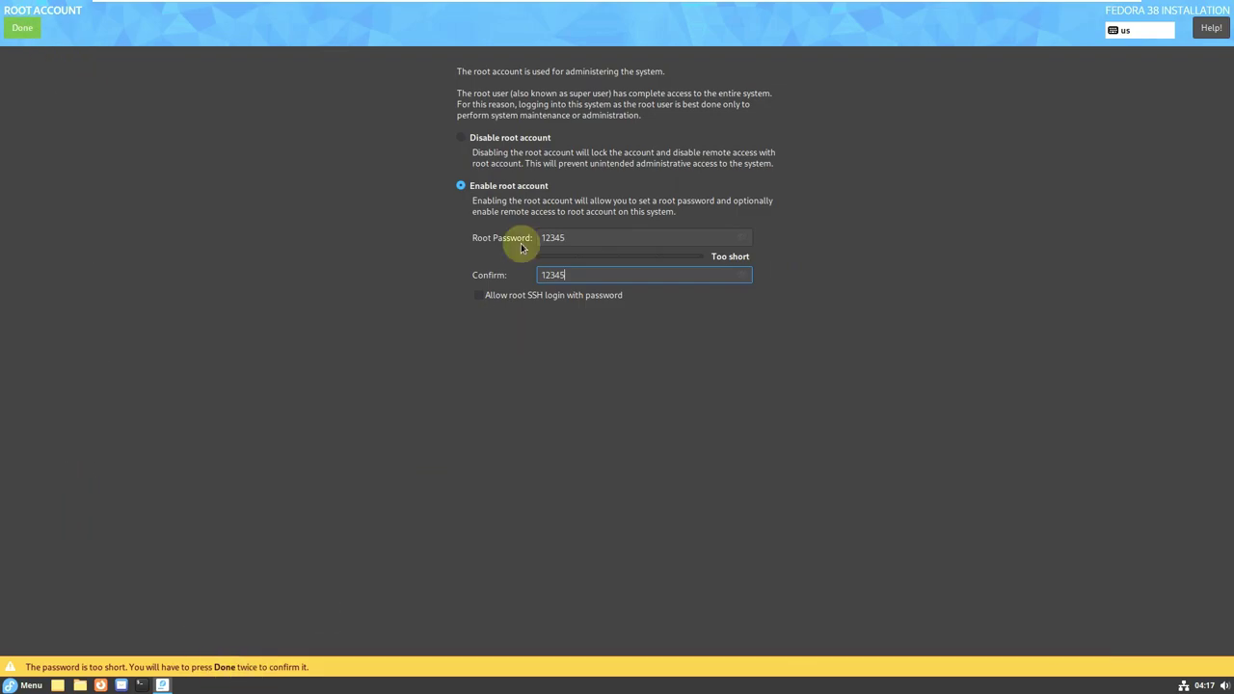
{"action": "left_click", "coordinate": [22, 27]}
{"action": "left_click", "coordinate": [22, 27]}
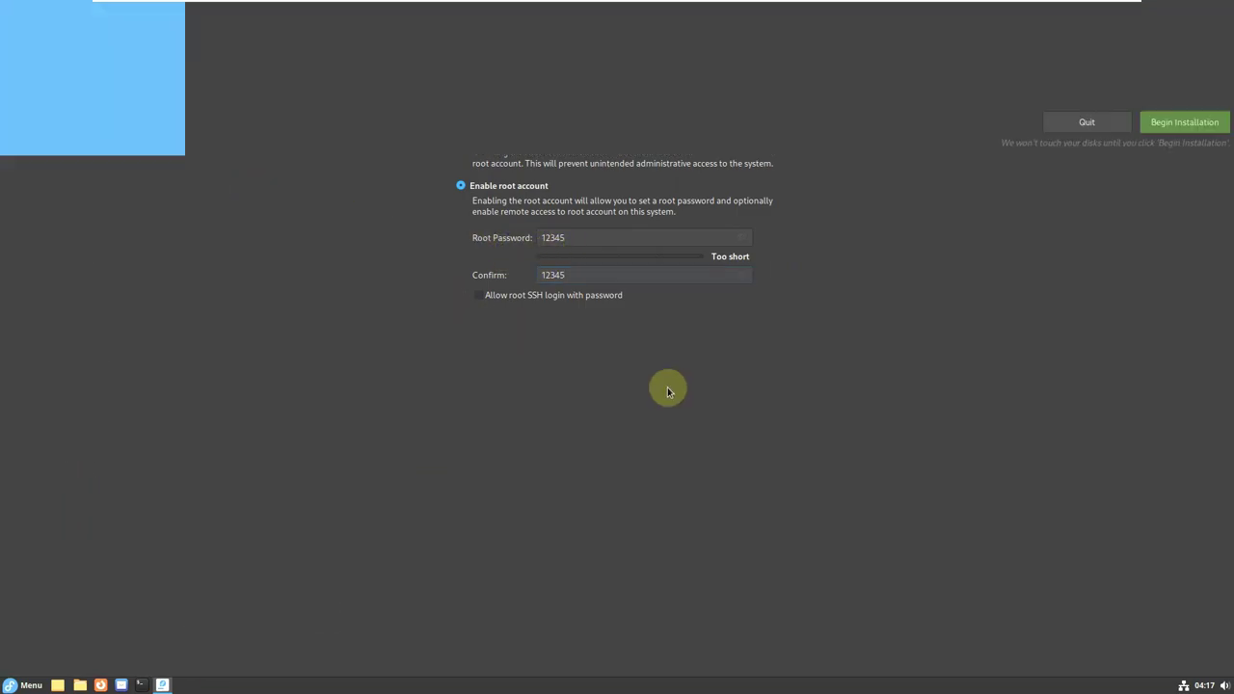
Set the time zone to Americas/Los Angeles, then review Network & Host Name without changes.
{"action": "left_click", "coordinate": [593, 381]}
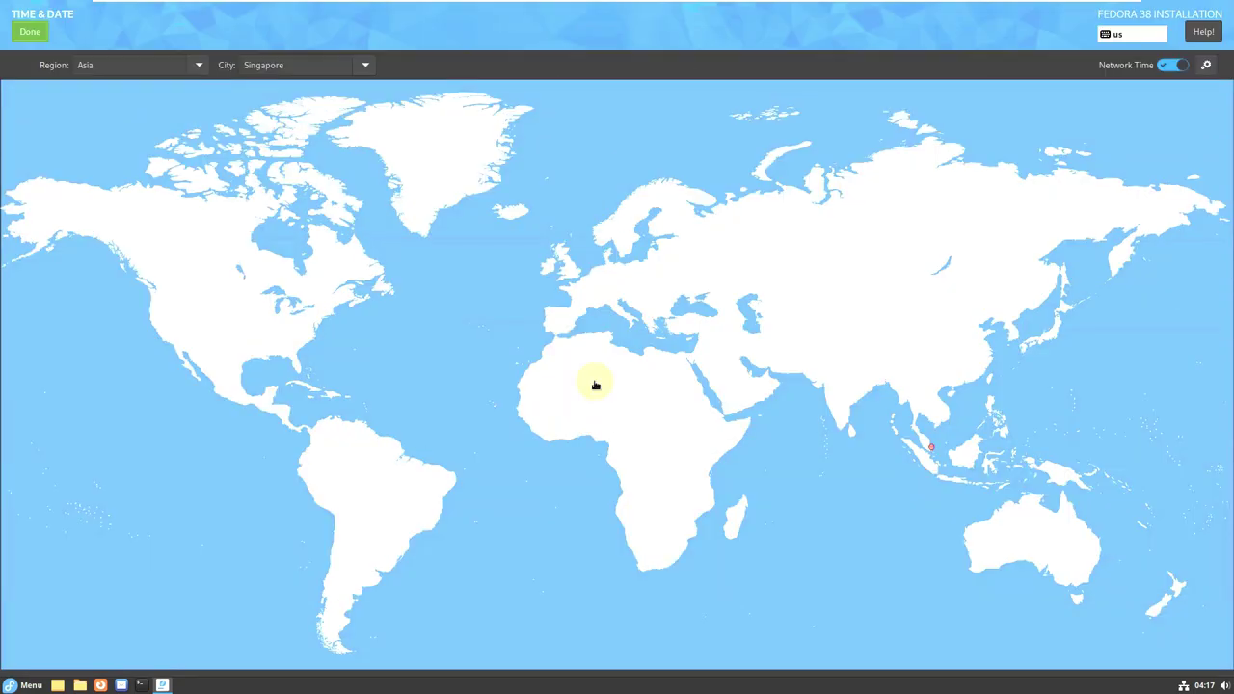
{"action": "left_click", "coordinate": [199, 66]}
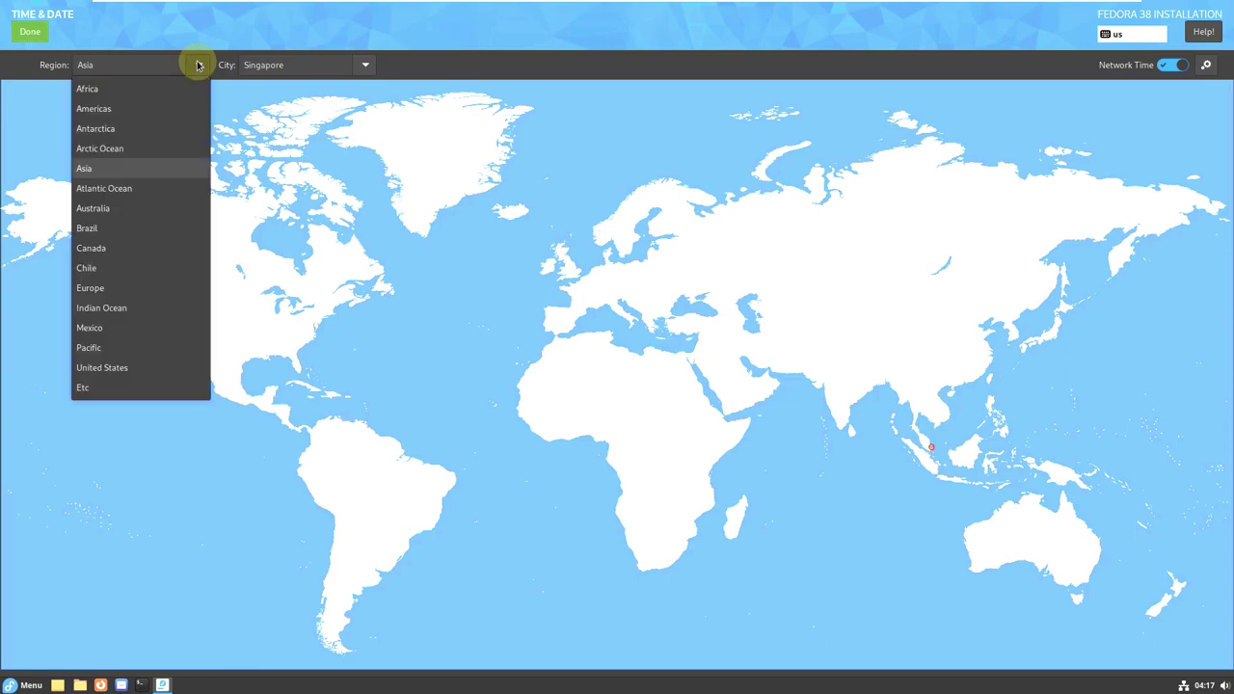
{"action": "left_click", "coordinate": [368, 64]}
{"action": "left_click", "coordinate": [367, 65]}
{"action": "left_click", "coordinate": [489, 64]}
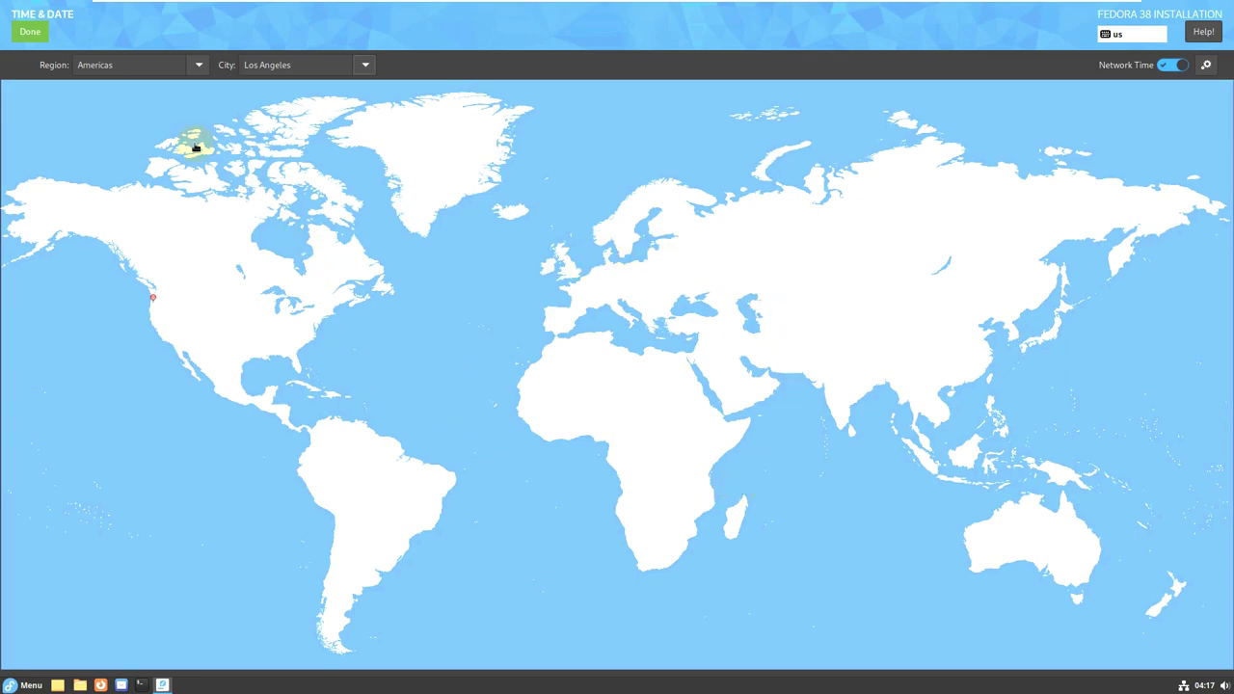
{"action": "left_click", "coordinate": [45, 34]}
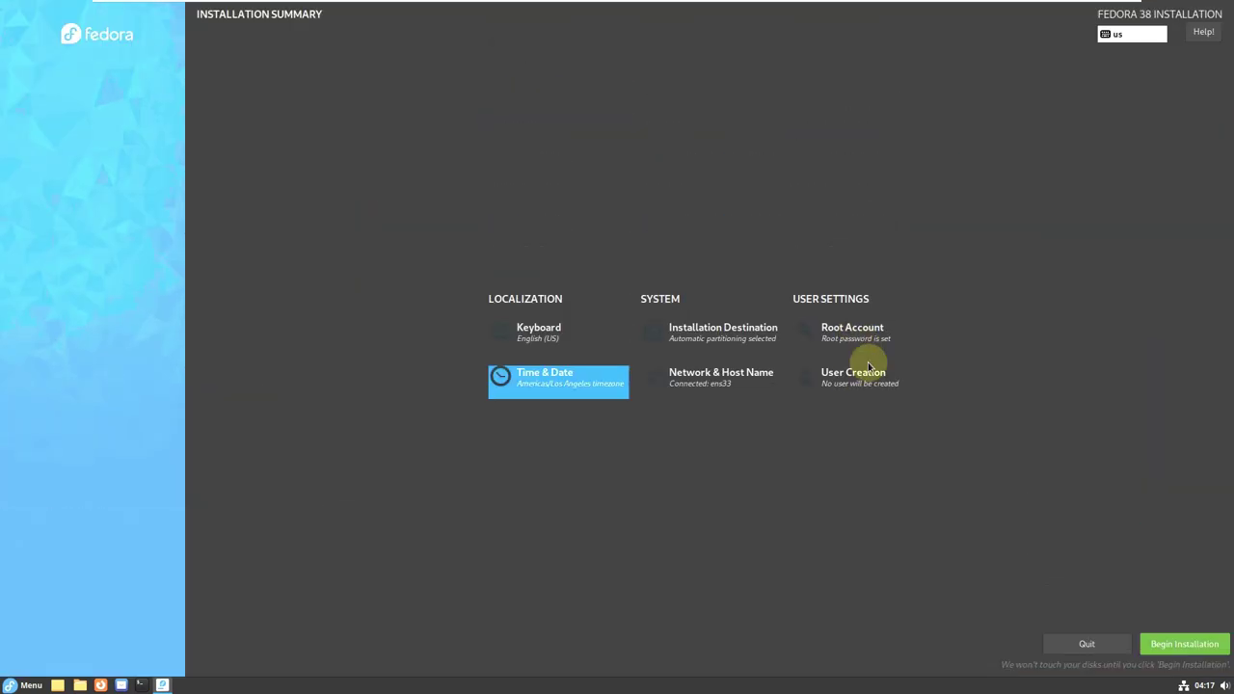
{"action": "left_click", "coordinate": [716, 377]}
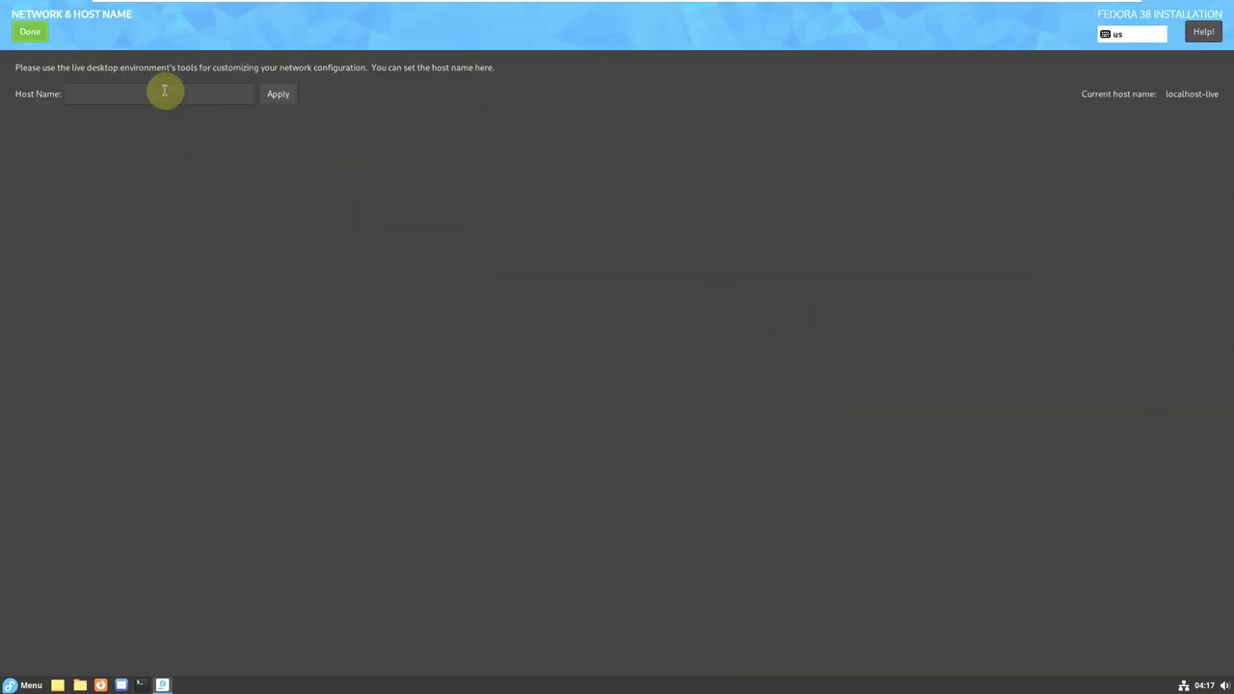
{"action": "left_click", "coordinate": [20, 40]}
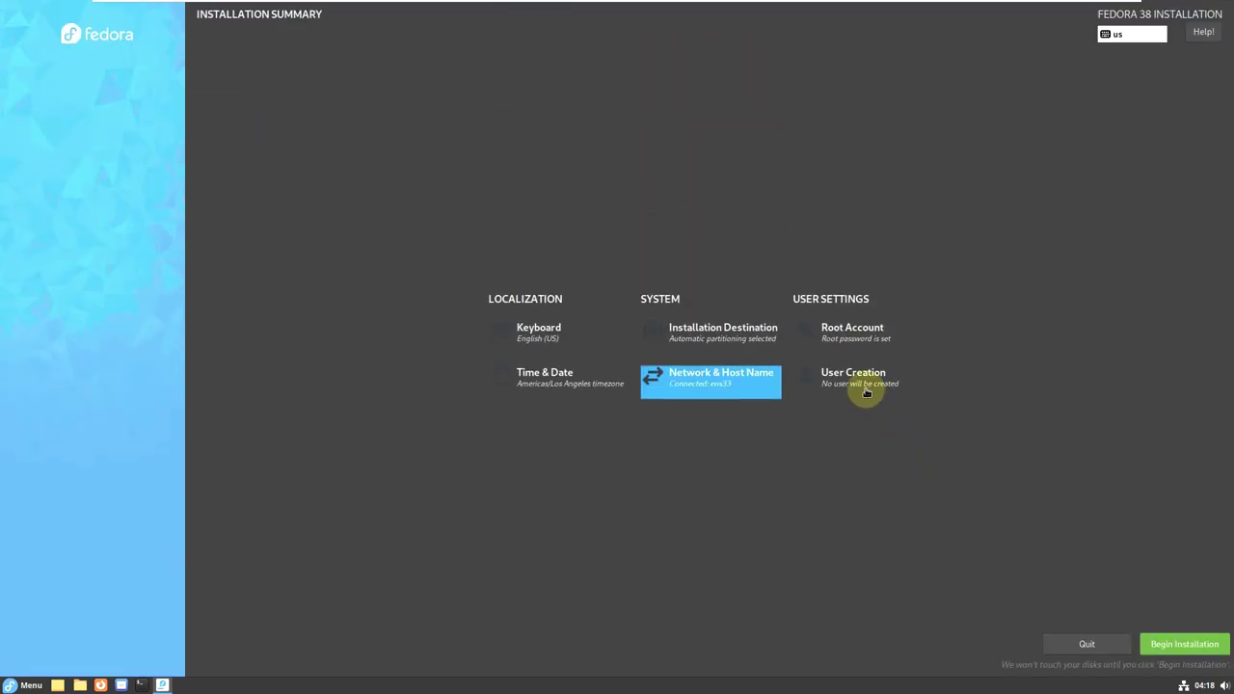
In User Creation, enter the user's name, then type and confirm a short password.
{"action": "left_click", "coordinate": [864, 389]}
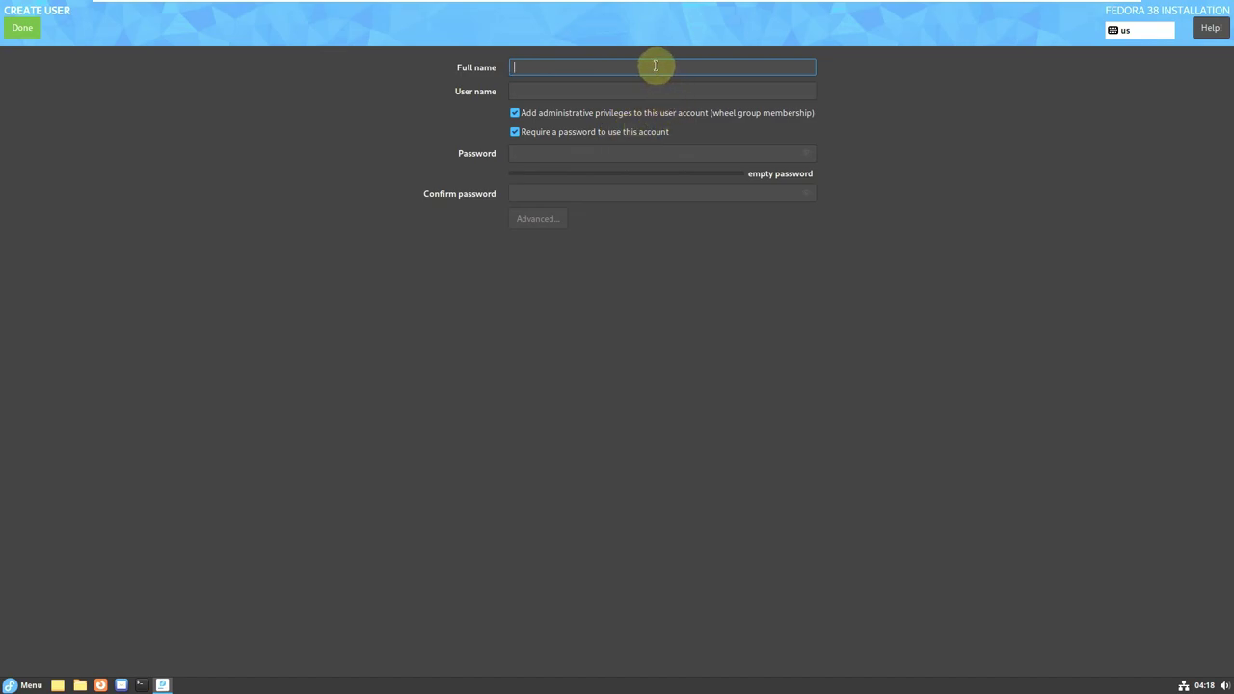
{"action": "type", "text": "runboxing"}
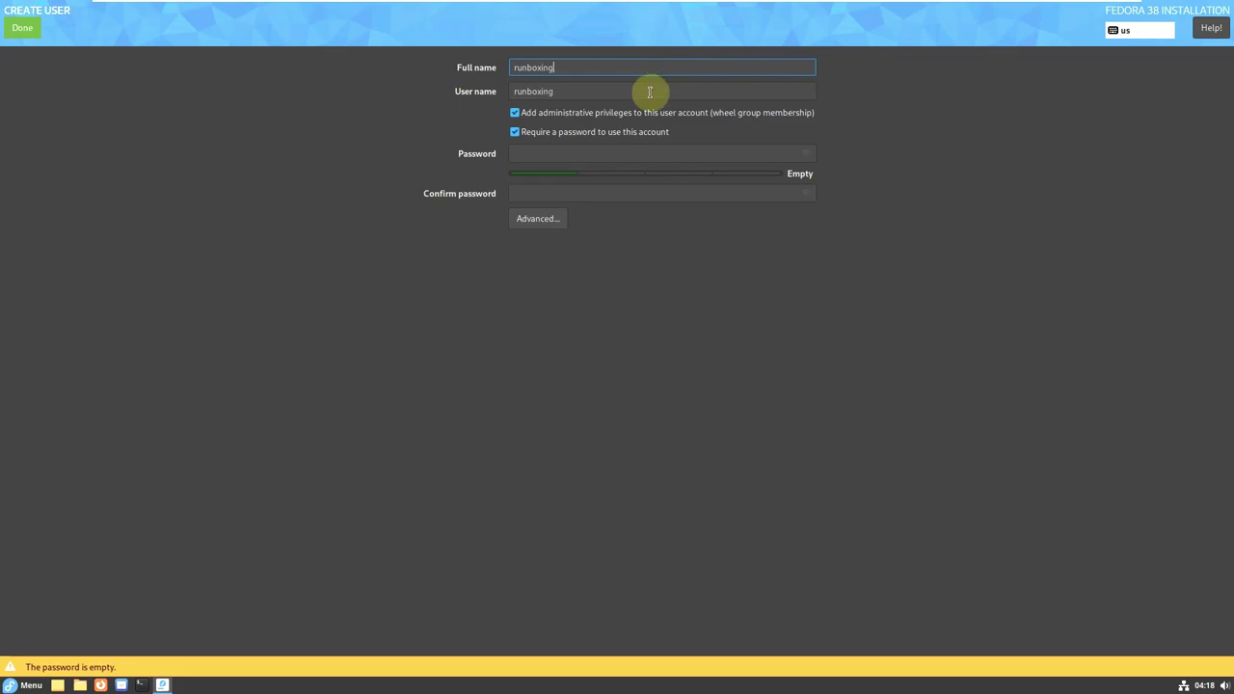
{"action": "left_click", "coordinate": [589, 152]}
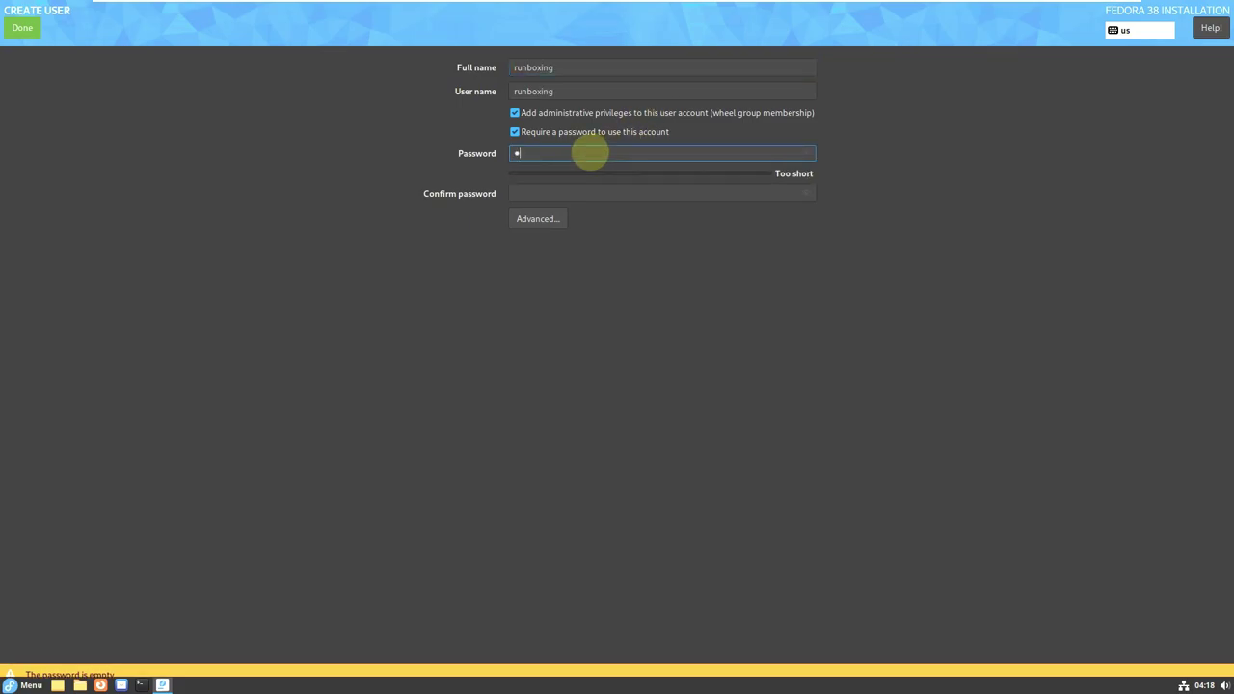
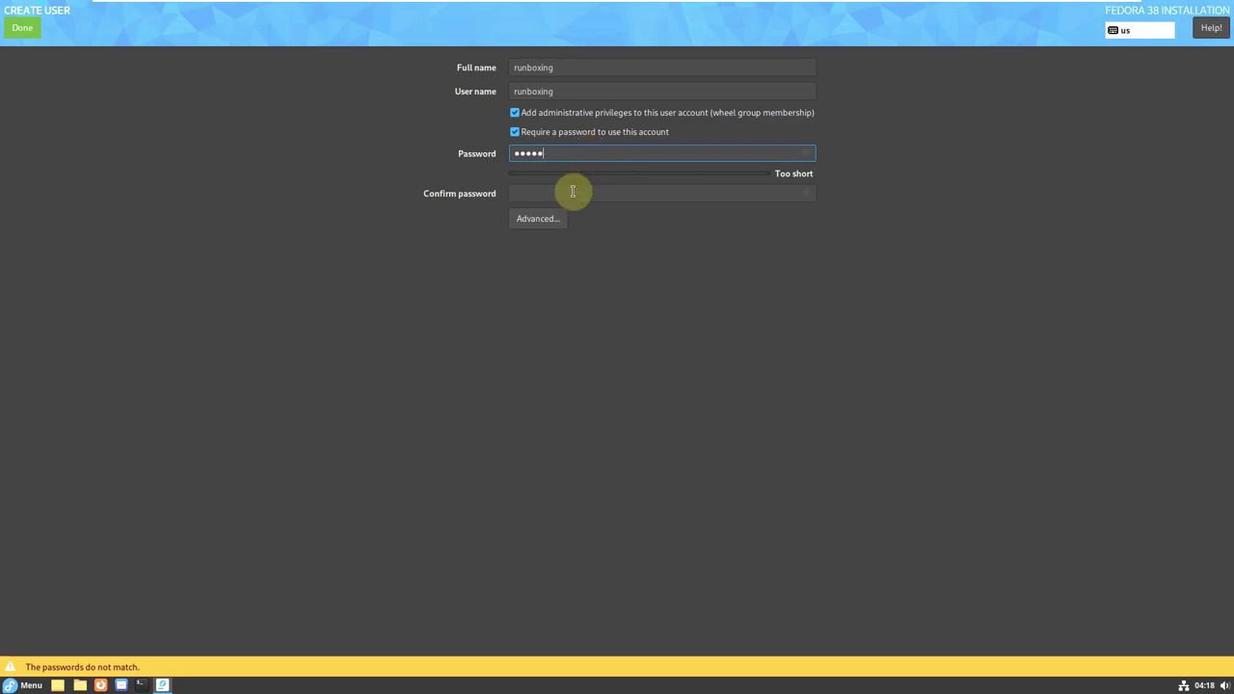
{"action": "left_click", "coordinate": [564, 194]}
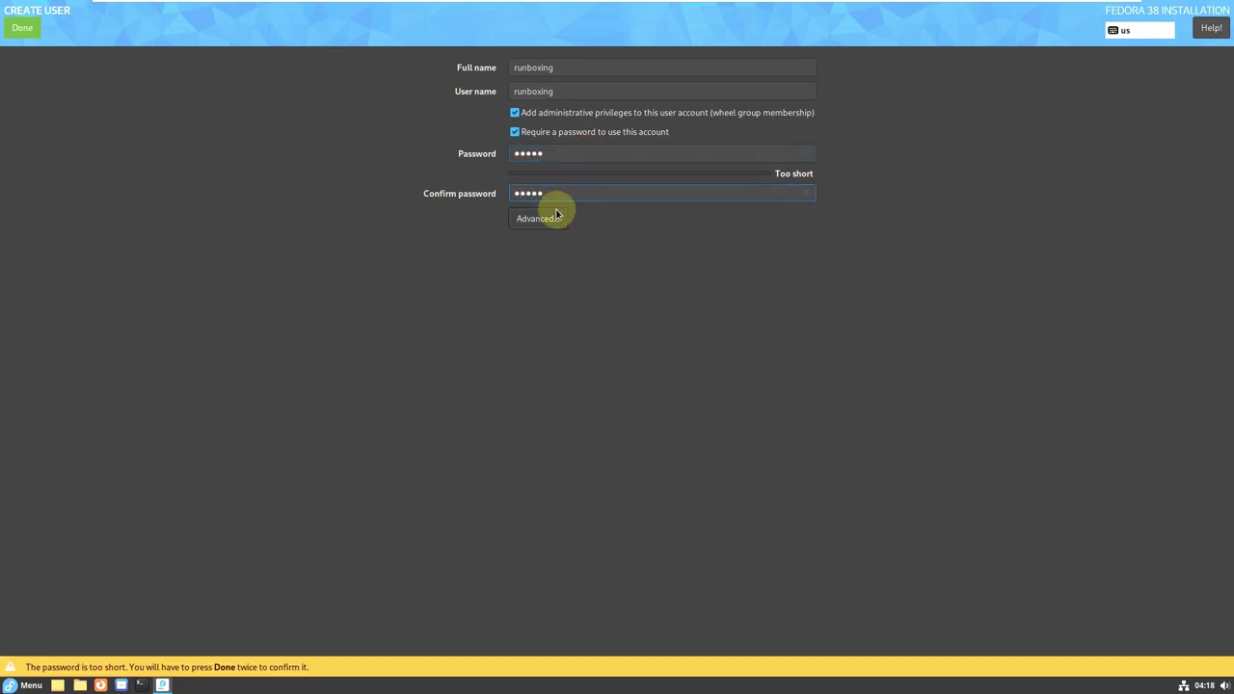
Cancel out of Advanced user options, then accept the short password to finish the user.
{"action": "left_click", "coordinate": [547, 218]}
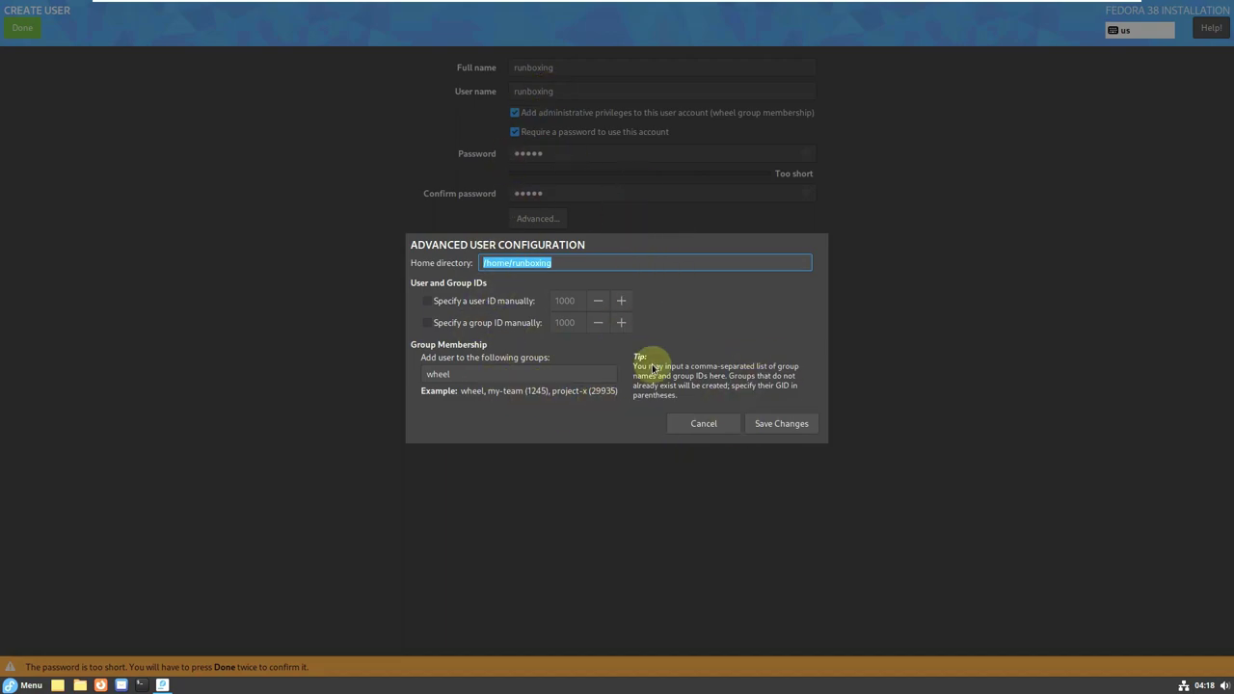
{"action": "left_click", "coordinate": [715, 423]}
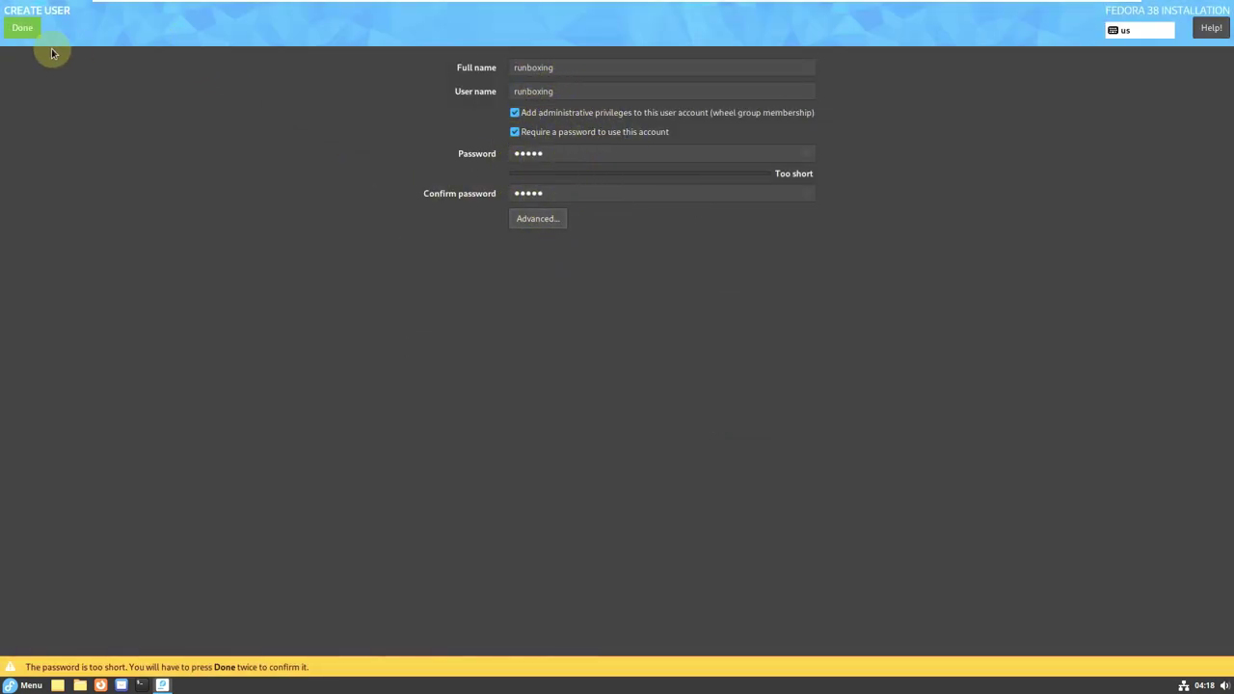
{"action": "left_click", "coordinate": [14, 30]}
{"action": "left_click", "coordinate": [15, 30]}
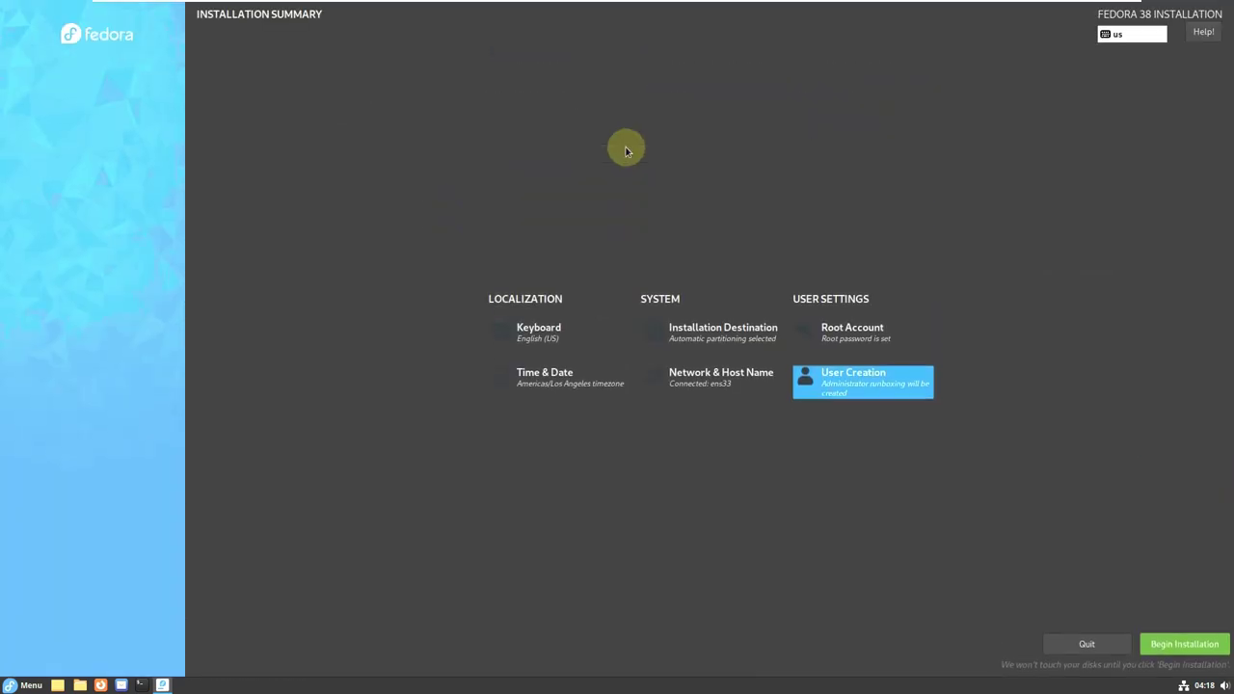
Quit the Anaconda installer without installing, confirming with Yes.
{"action": "left_click", "coordinate": [1166, 652]}
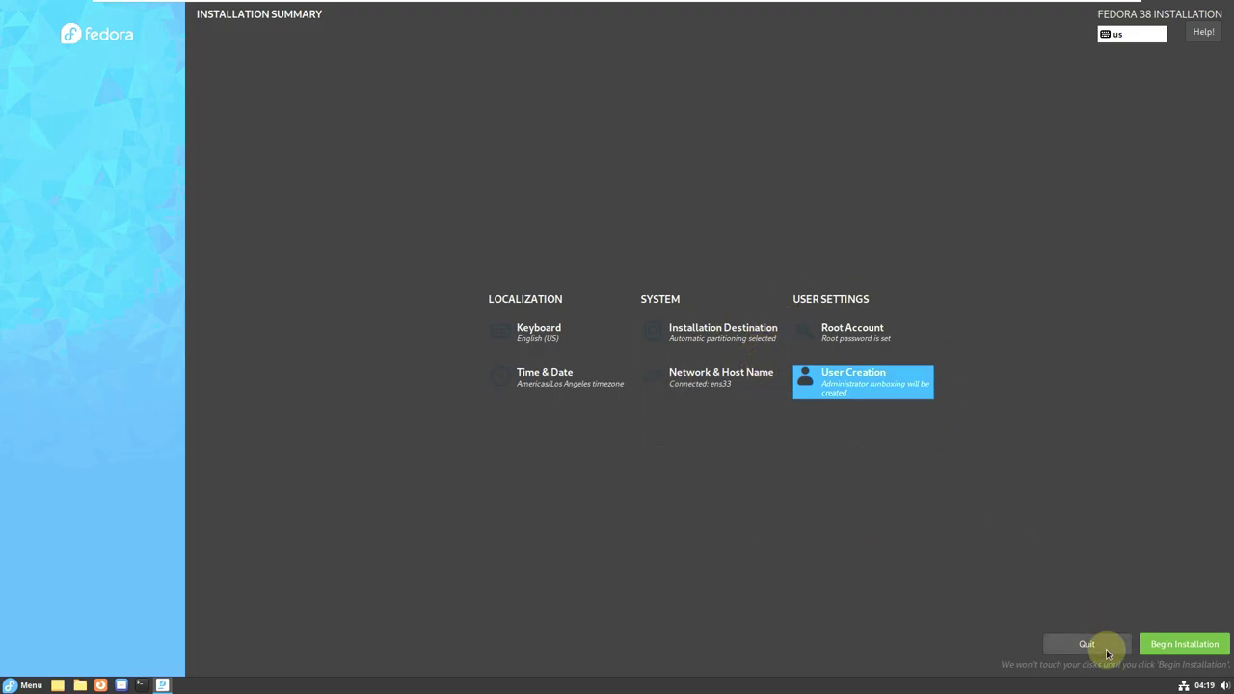
{"action": "left_click", "coordinate": [1086, 643]}
{"action": "left_click", "coordinate": [660, 358]}
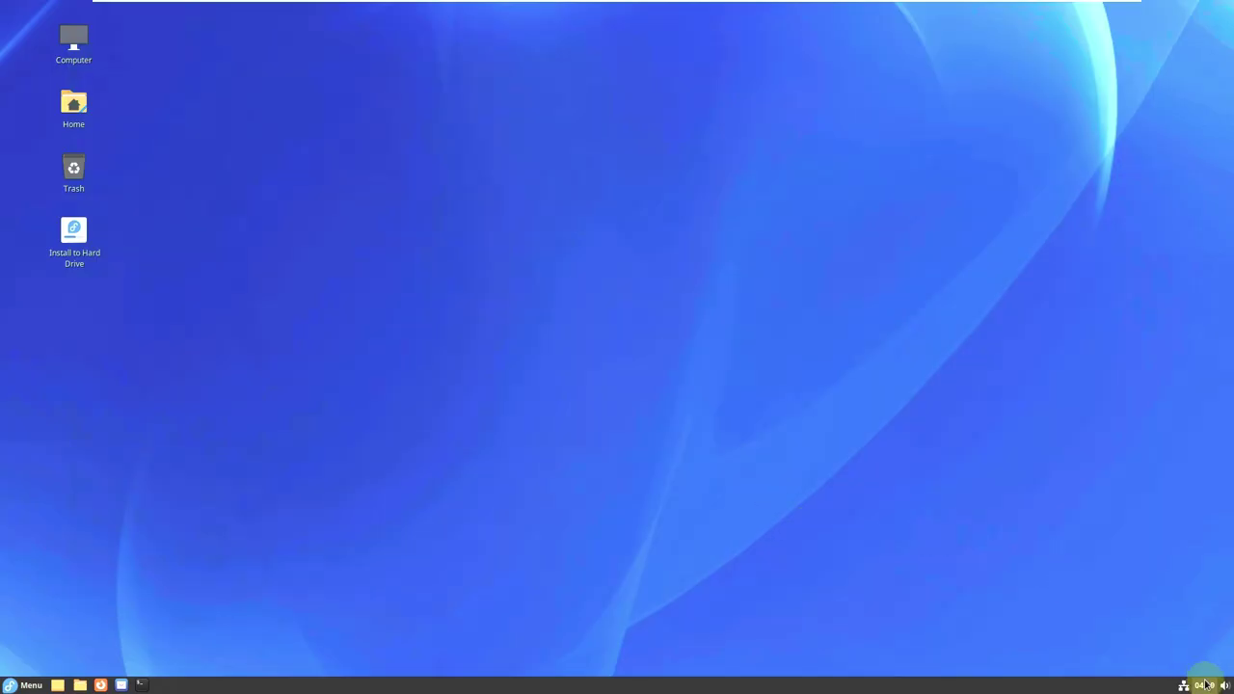
Check the volume, calendar and network connection status from the panel tray.
{"action": "left_click", "coordinate": [1224, 684]}
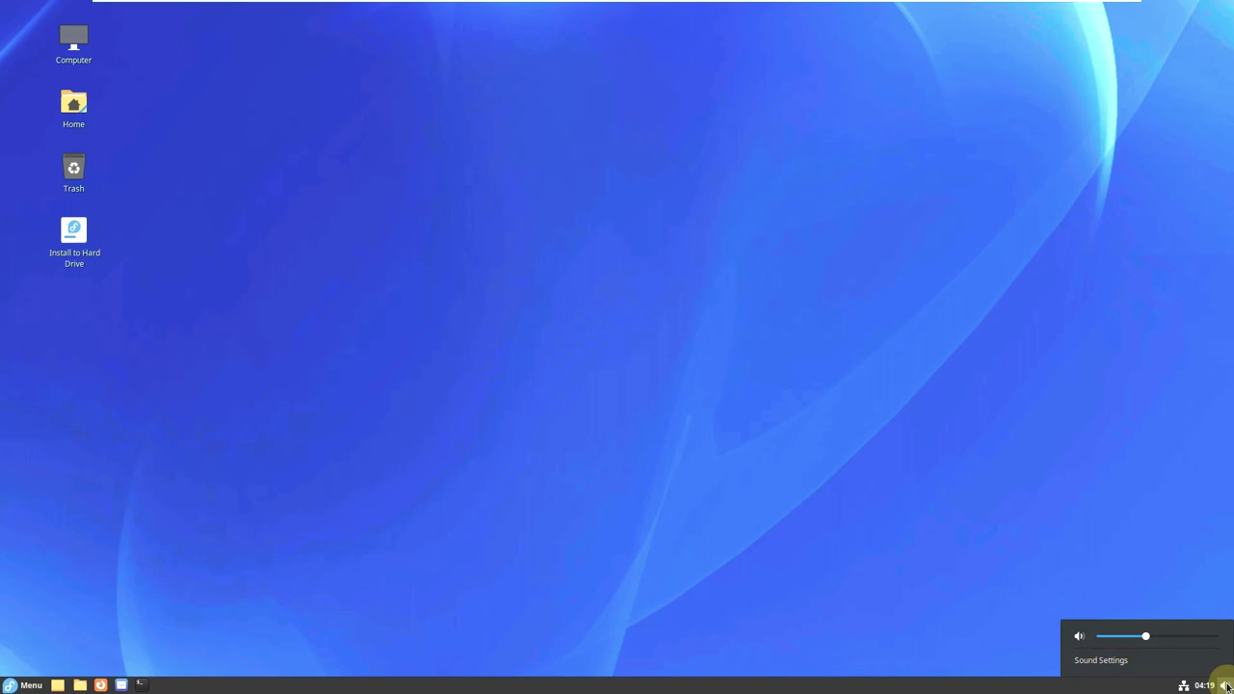
{"action": "left_click", "coordinate": [1224, 684]}
{"action": "left_click", "coordinate": [1215, 685]}
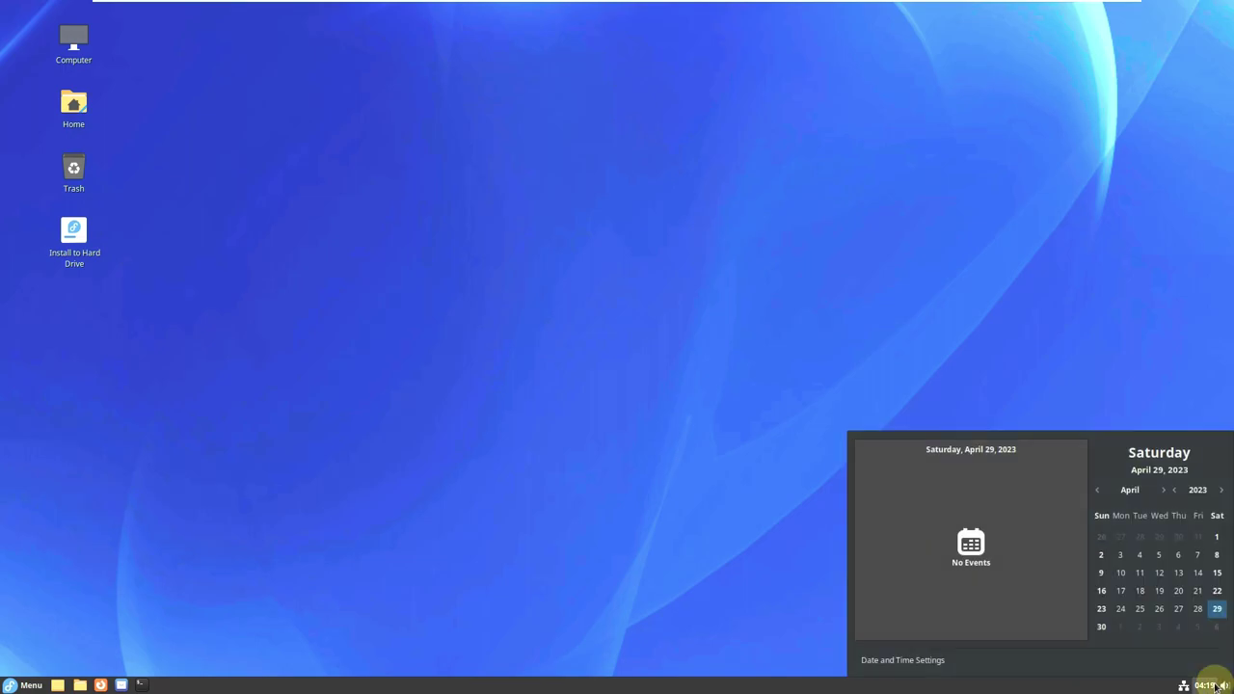
{"action": "left_click", "coordinate": [1182, 684]}
{"action": "left_click", "coordinate": [1185, 685]}
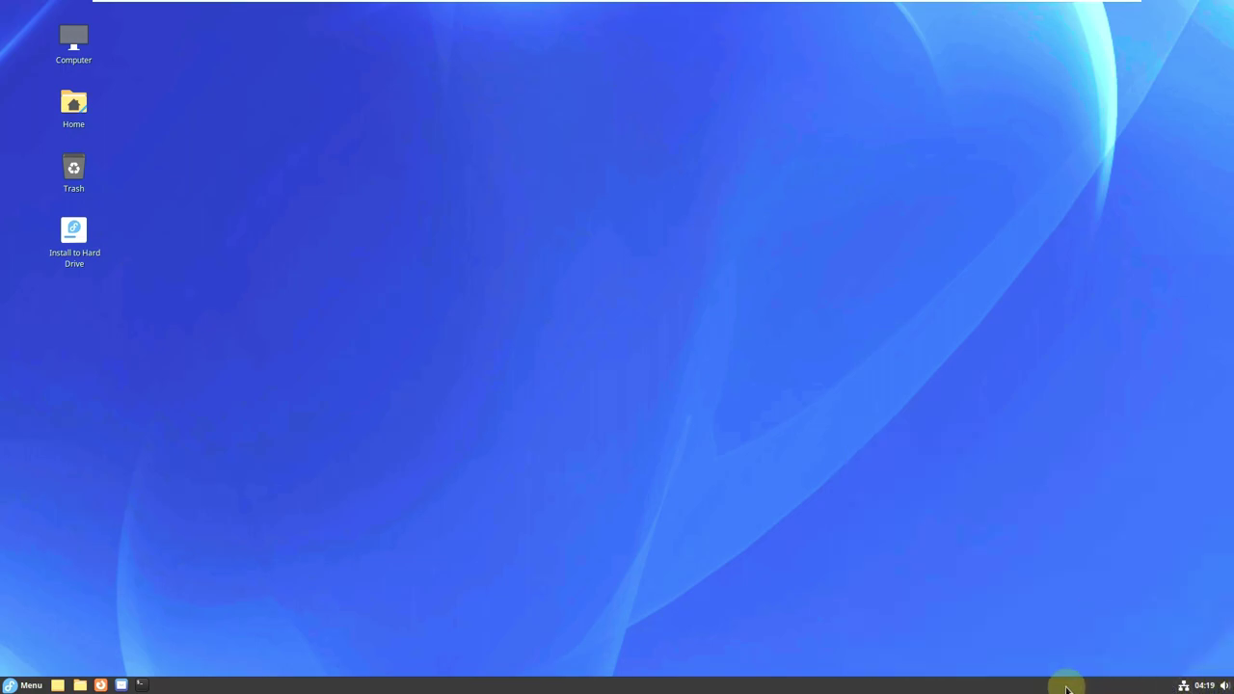
Open System Settings from the panel's context menu and go to Backgrounds.
{"action": "right_click", "coordinate": [1068, 685]}
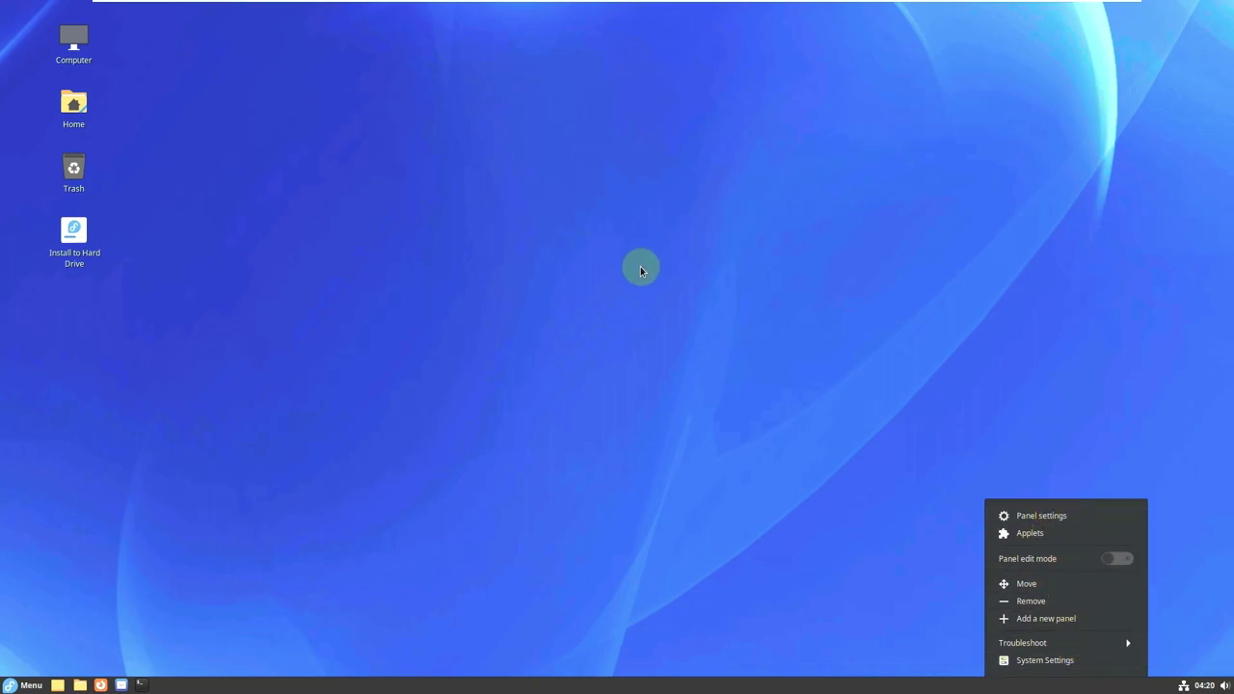
{"action": "left_click", "coordinate": [1102, 661]}
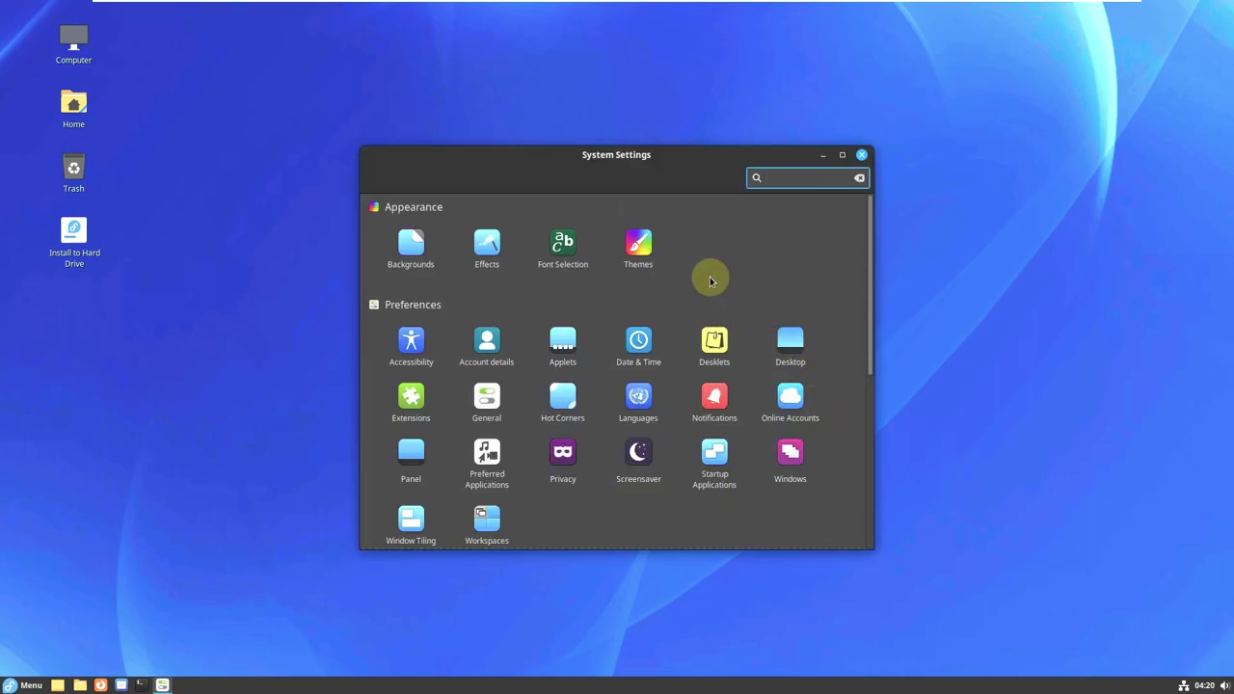
{"action": "scroll", "coordinate": [836, 307], "scroll_direction": "down", "scroll_amount": 2}
{"action": "scroll", "coordinate": [836, 307], "scroll_direction": "down", "scroll_amount": 6}
{"action": "scroll", "coordinate": [835, 305], "scroll_direction": "up", "scroll_amount": 7}
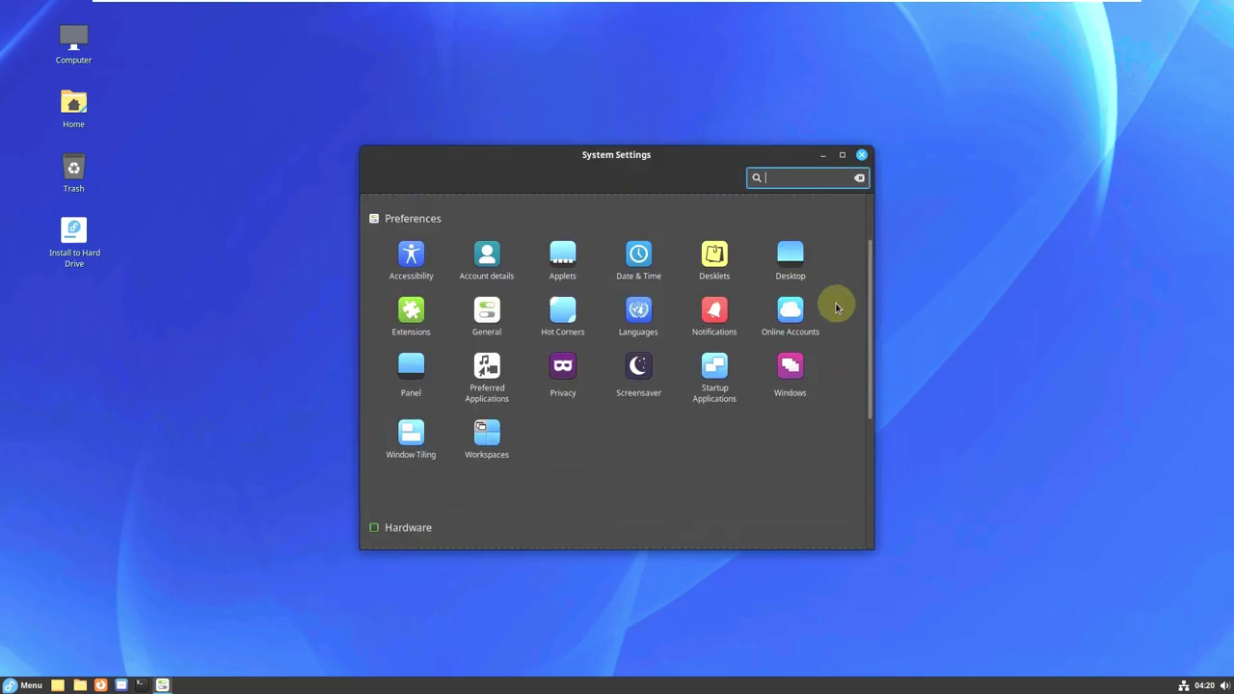
{"action": "left_click", "coordinate": [402, 258]}
Browse the Adwaita and Blobs collections, apply the Drool wallpaper, then return to the overview.
{"action": "left_click", "coordinate": [401, 257]}
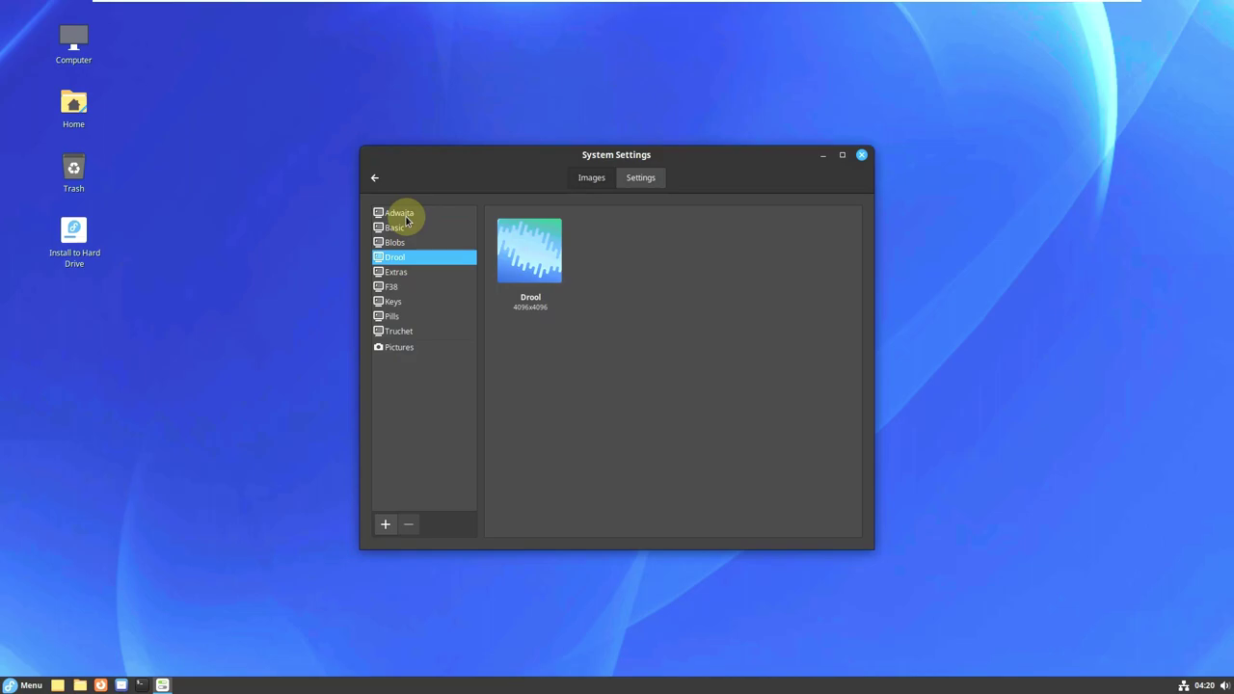
{"action": "left_click", "coordinate": [399, 213]}
{"action": "left_click", "coordinate": [404, 244]}
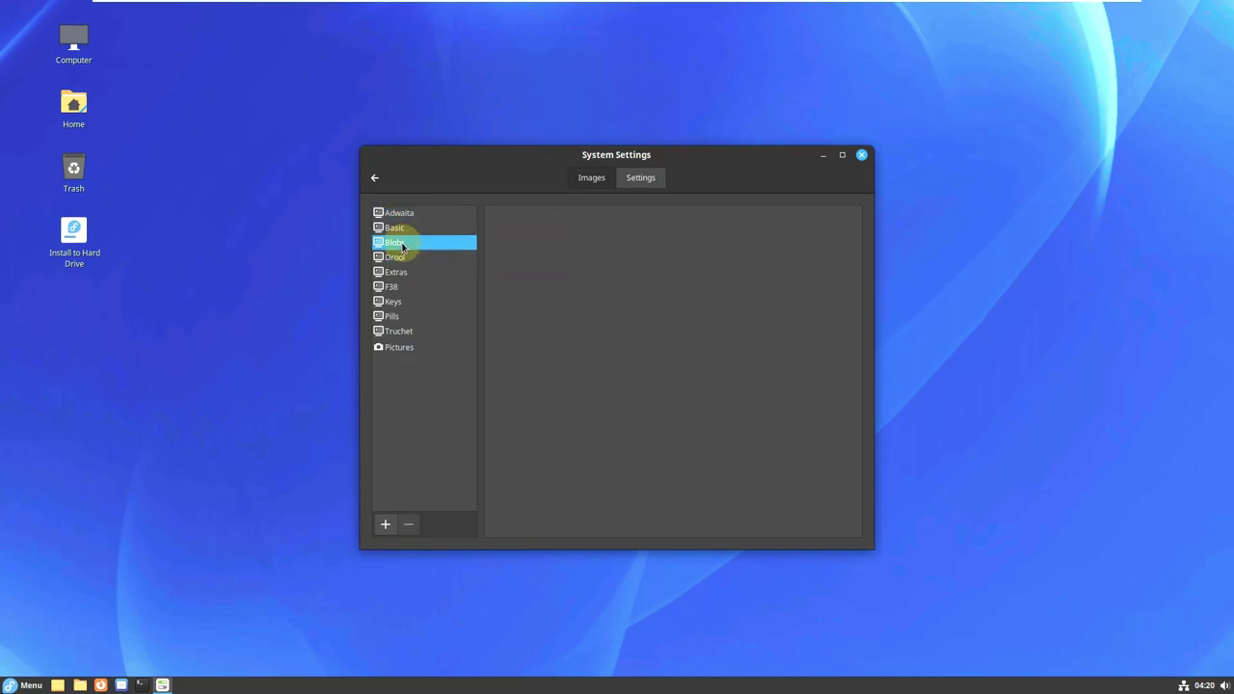
{"action": "left_click", "coordinate": [404, 259]}
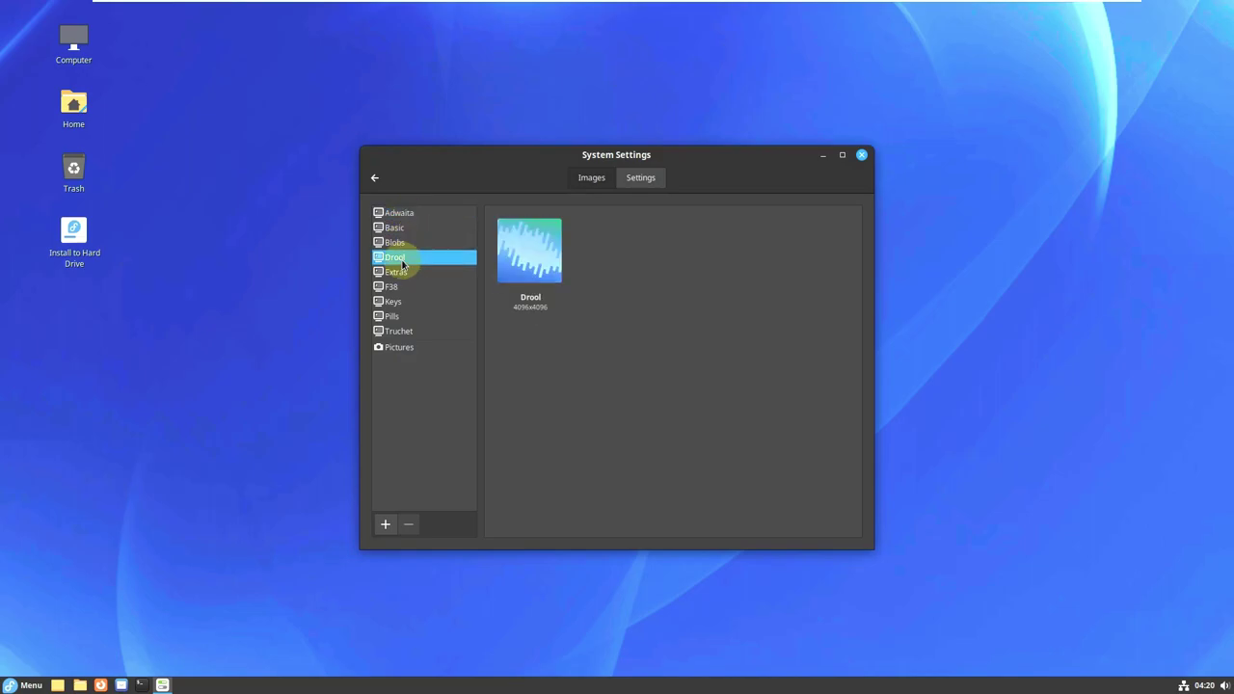
{"action": "left_click", "coordinate": [547, 259]}
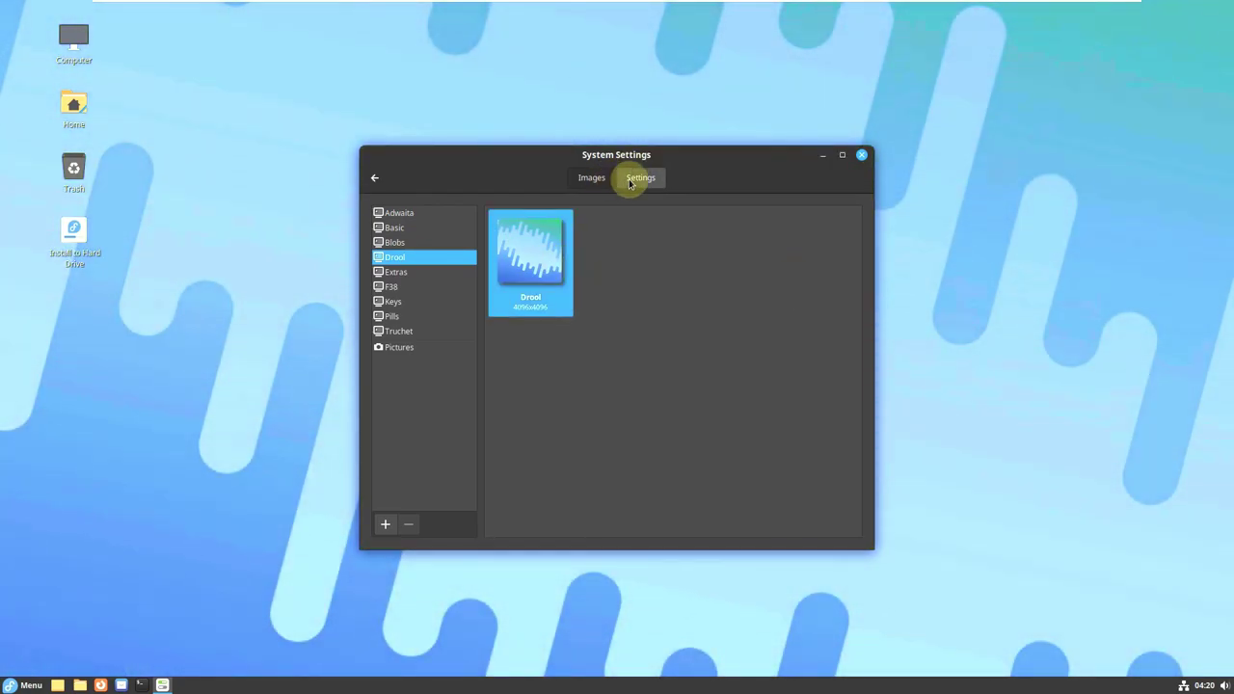
{"action": "left_click", "coordinate": [630, 183]}
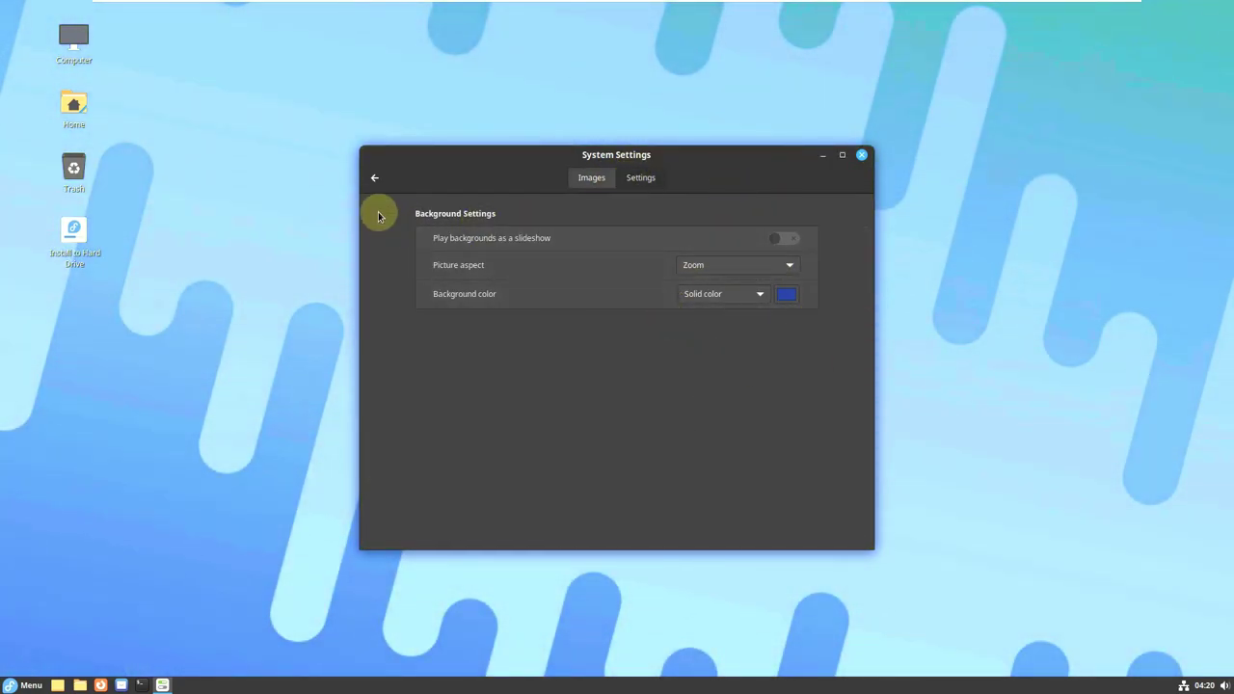
{"action": "left_click", "coordinate": [372, 178]}
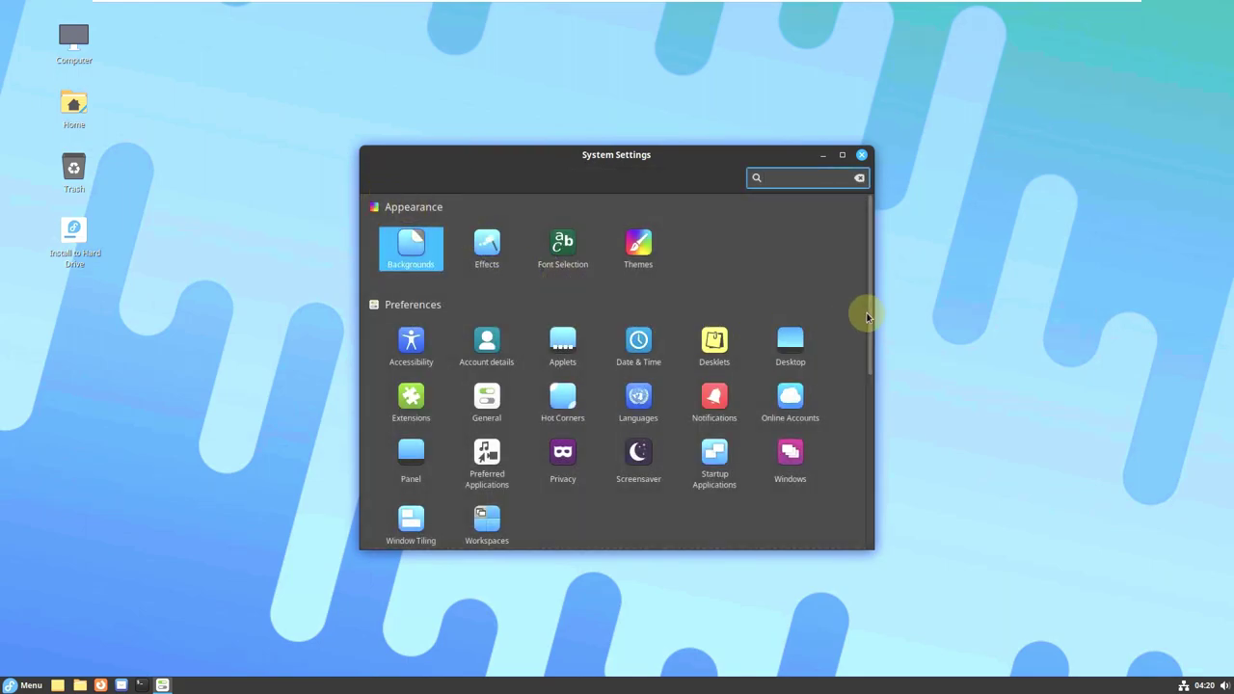
{"action": "left_click", "coordinate": [688, 281]}
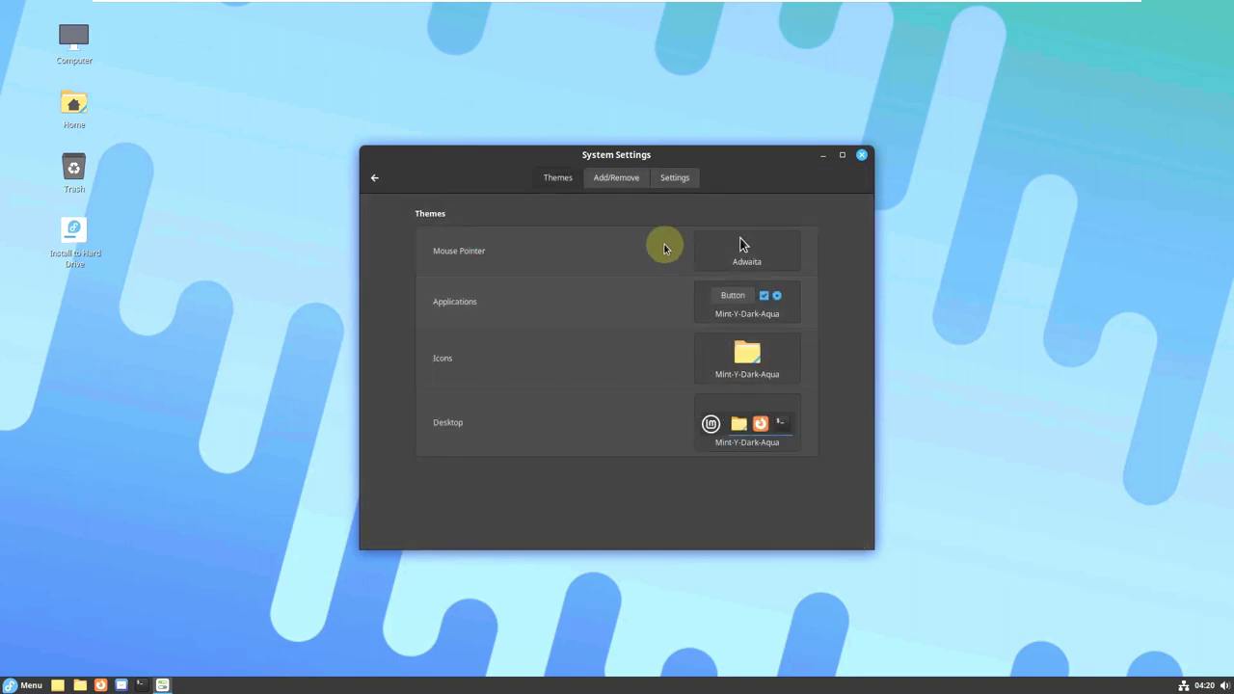
{"action": "left_click", "coordinate": [618, 182]}
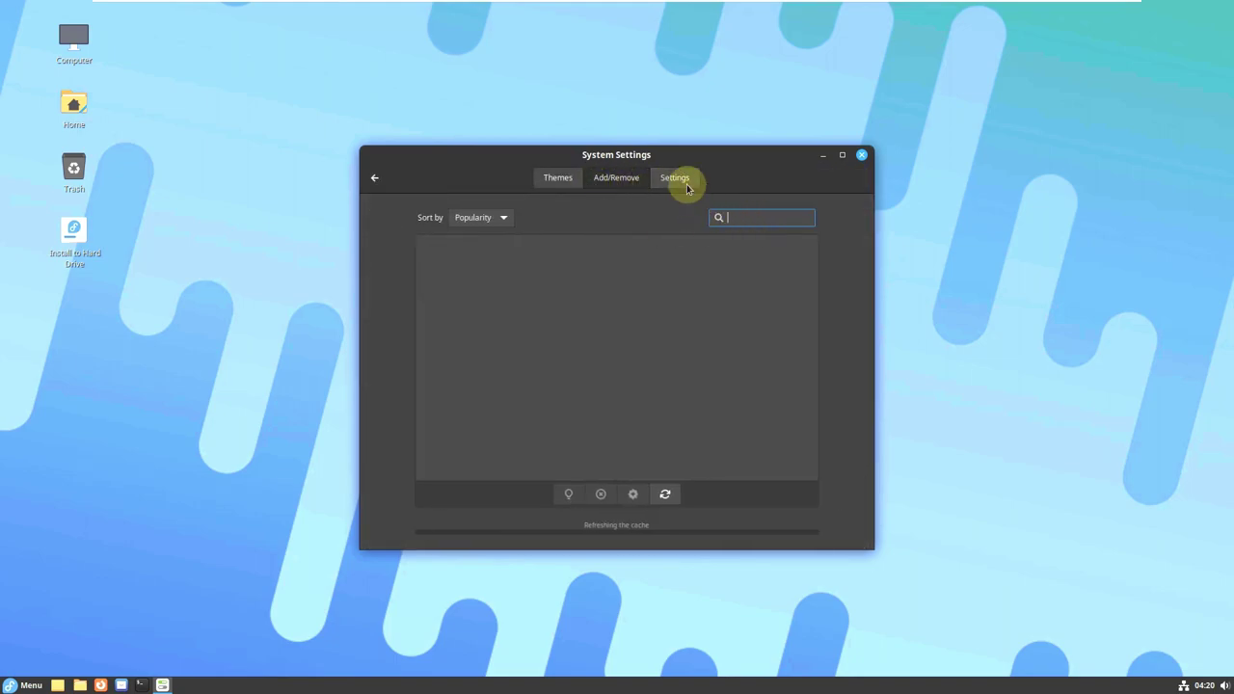
{"action": "left_click", "coordinate": [675, 180]}
{"action": "left_click", "coordinate": [555, 179]}
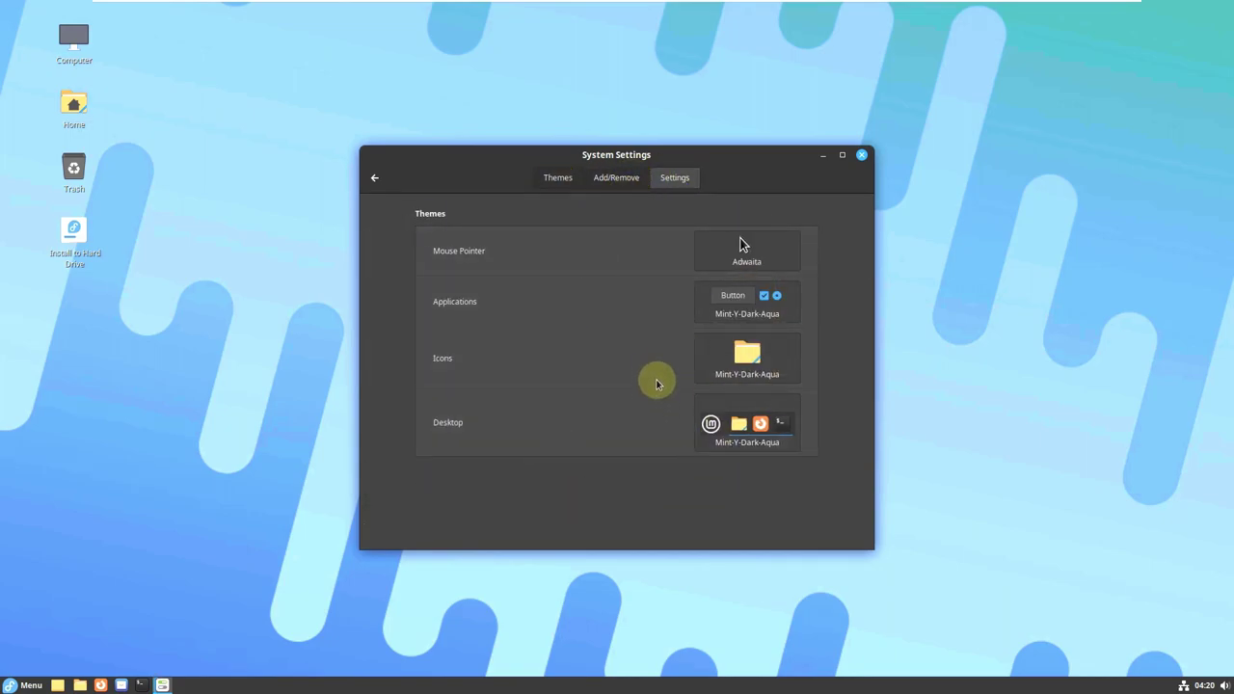
{"action": "left_click", "coordinate": [375, 177]}
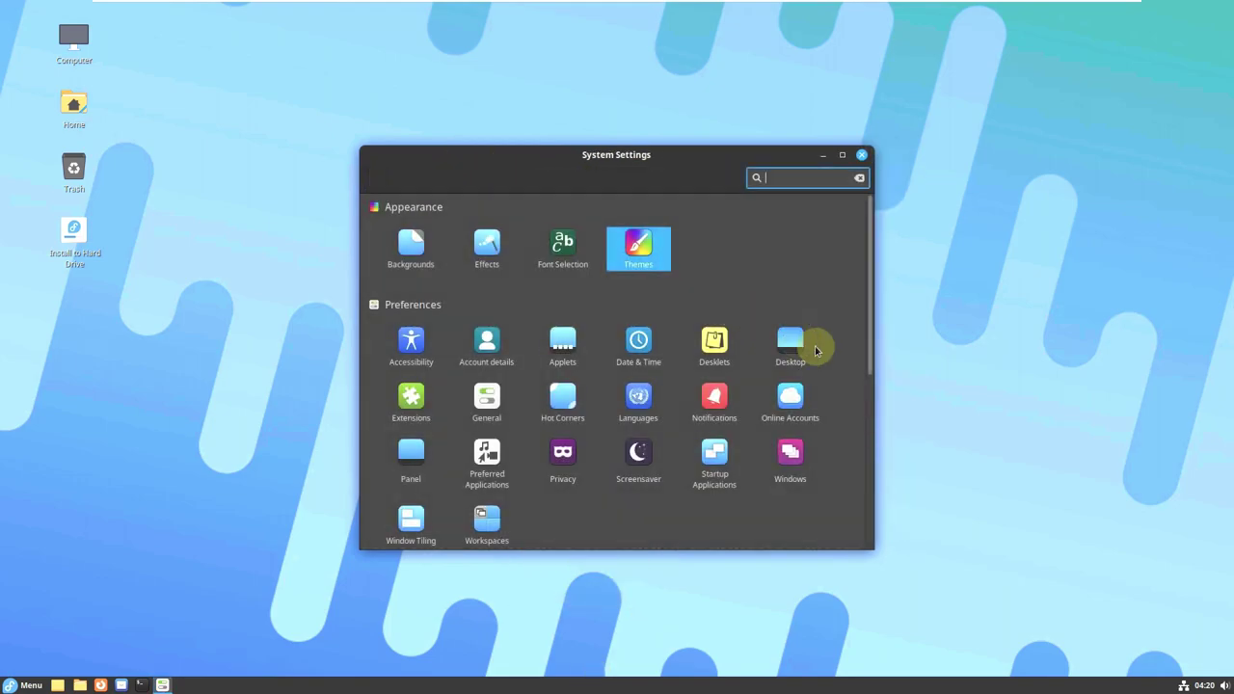
Open the System Info page in System Settings.
{"action": "scroll", "coordinate": [850, 355], "scroll_direction": "down", "scroll_amount": 2}
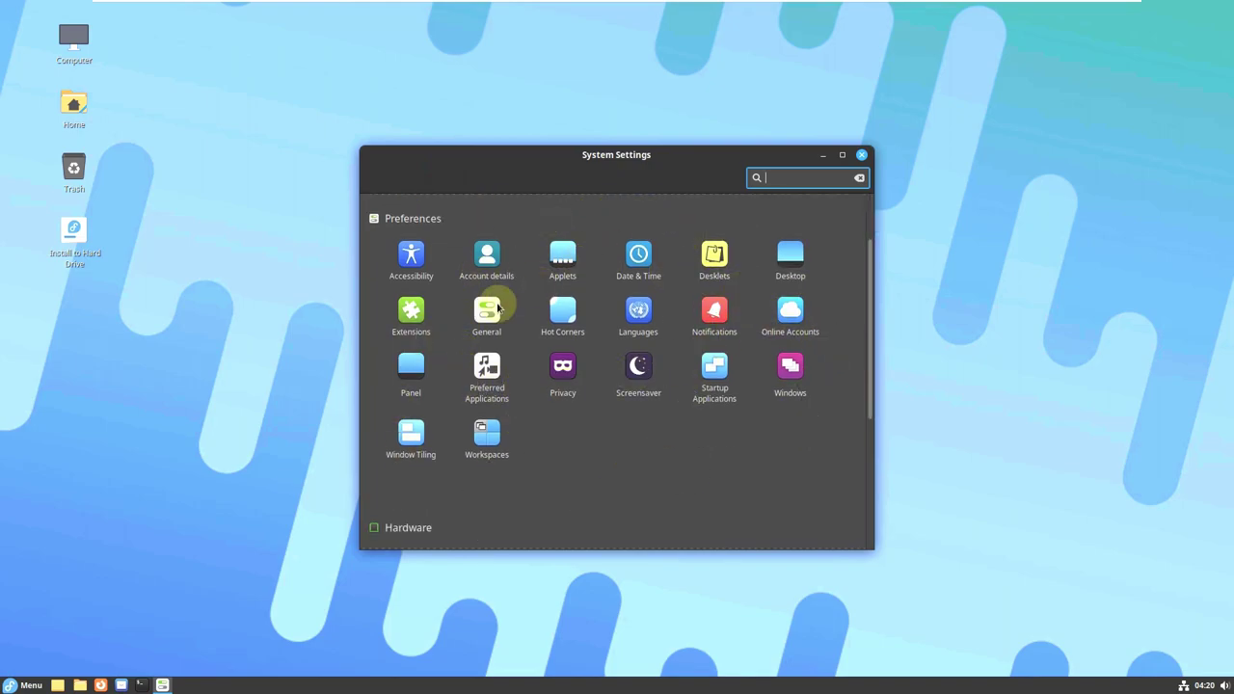
{"action": "scroll", "coordinate": [691, 403], "scroll_direction": "down", "scroll_amount": 2}
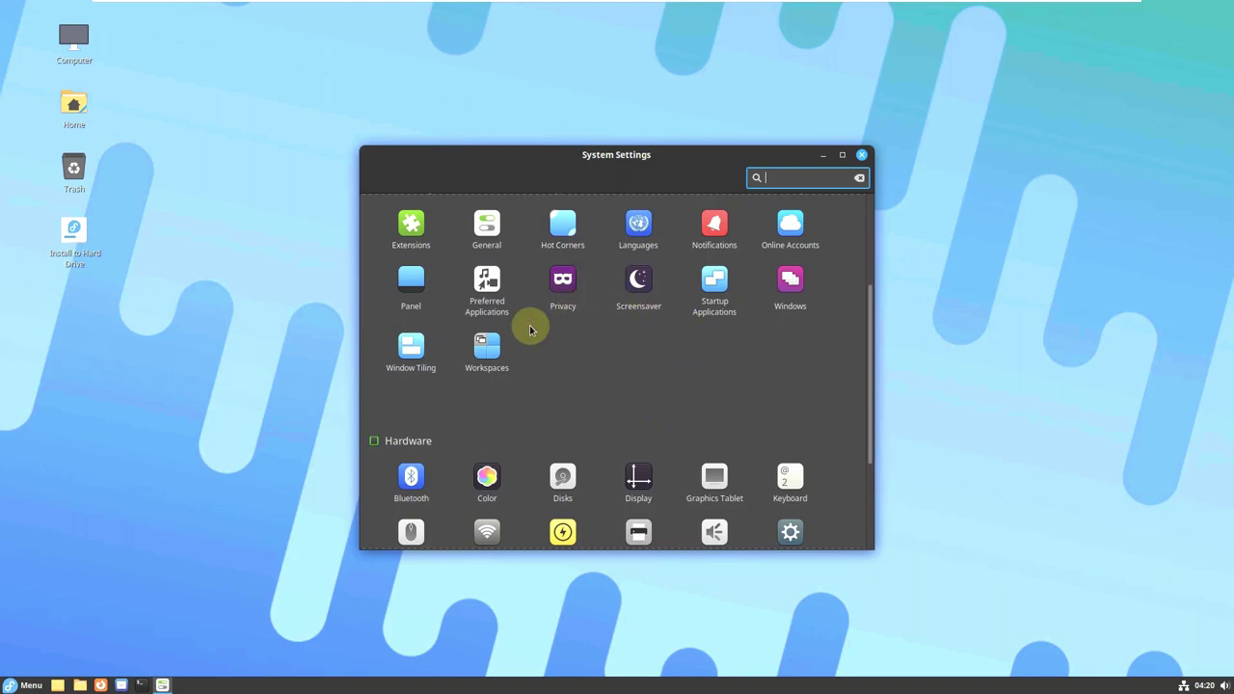
{"action": "scroll", "coordinate": [559, 321], "scroll_direction": "down", "scroll_amount": 1}
{"action": "left_click", "coordinate": [796, 499]}
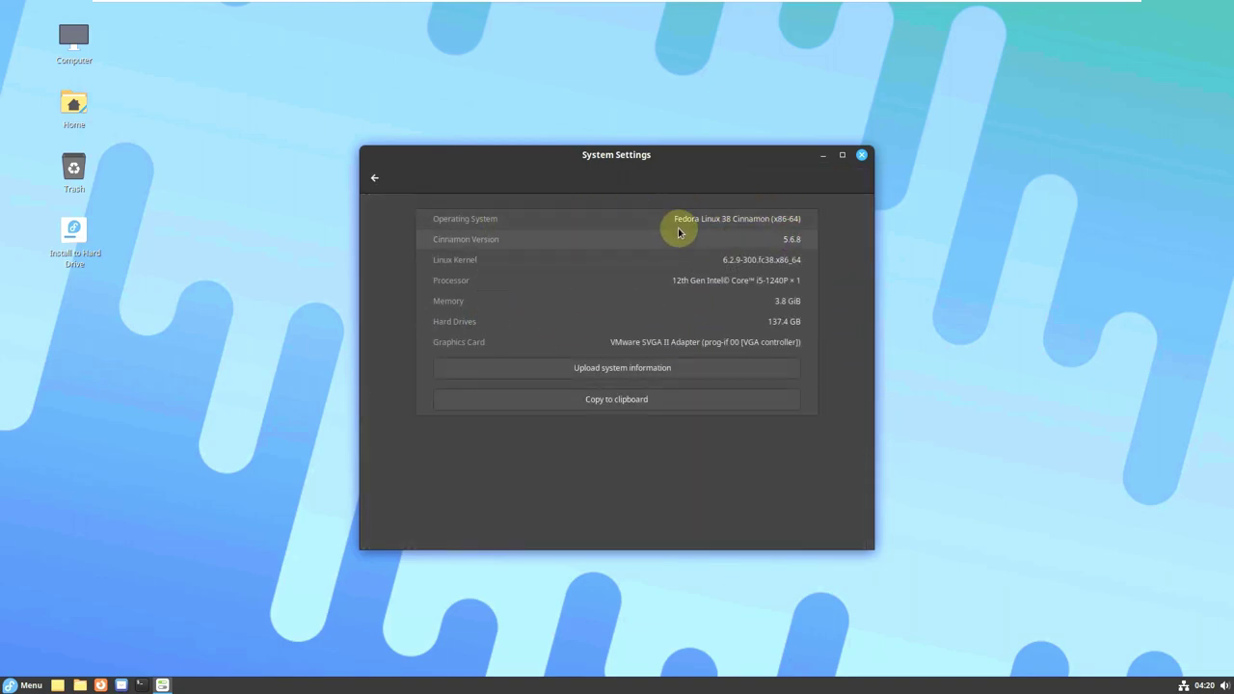
Highlight the Fedora Linux 38 Cinnamon name and 137.4 GB disk size, then go back.
{"action": "left_click_drag", "start_coordinate": [675, 220], "coordinate": [790, 223]}
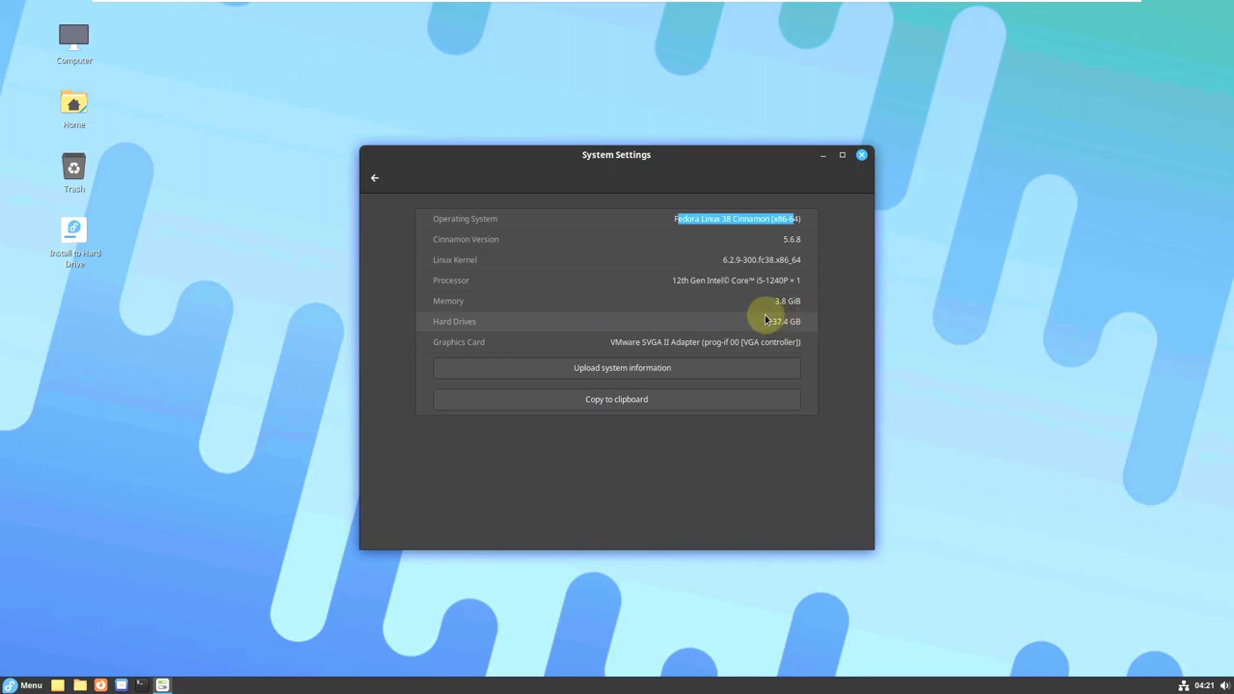
{"action": "left_click_drag", "start_coordinate": [767, 316], "coordinate": [815, 324]}
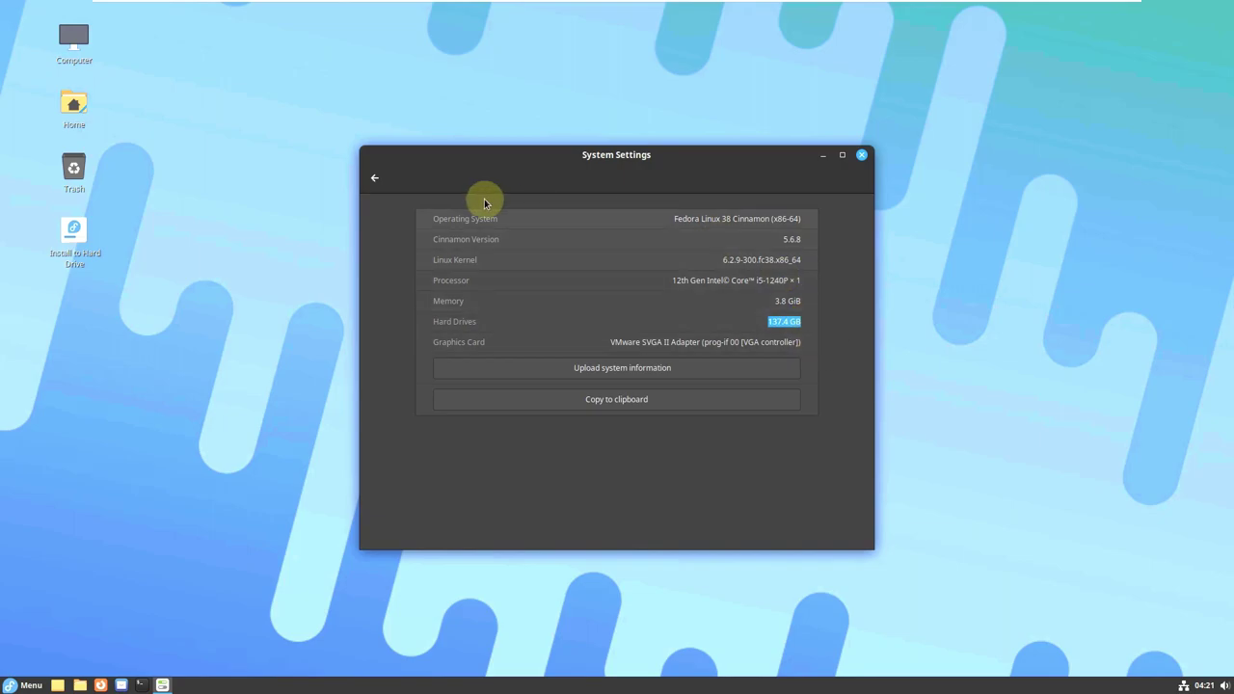
{"action": "left_click", "coordinate": [374, 178]}
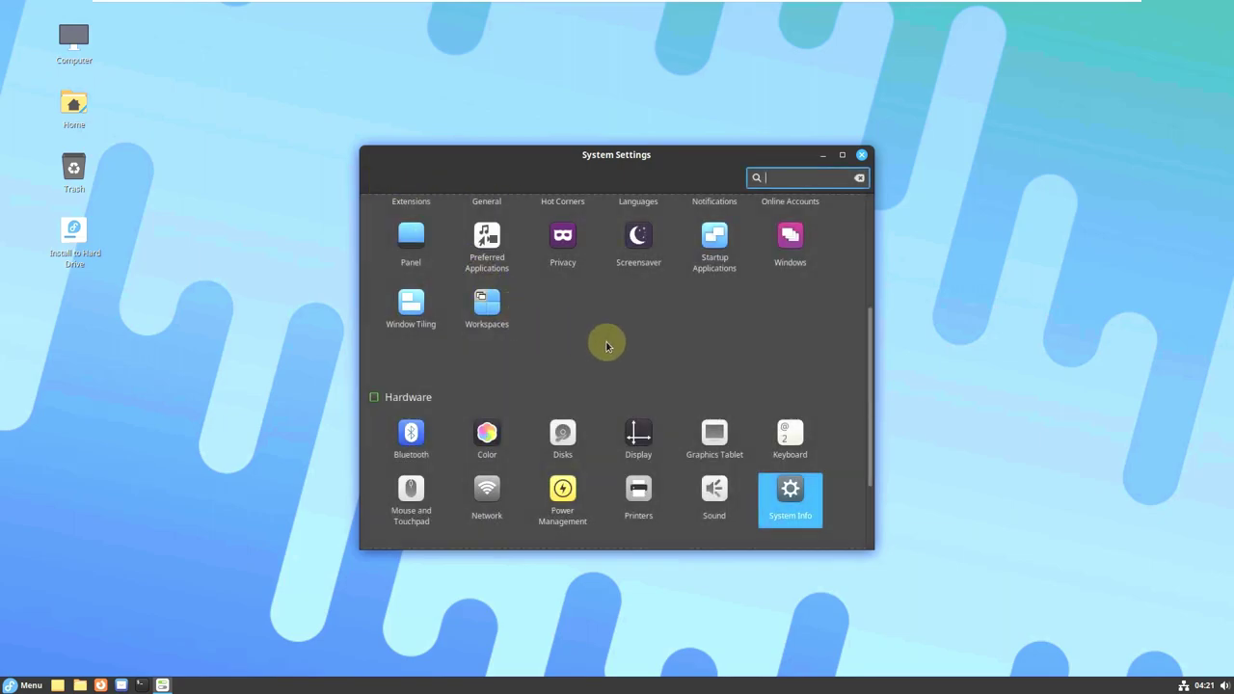
Look through the Mouse and Touchpad settings and the Keyboard Typing, Shortcuts and Layouts tabs.
{"action": "scroll", "coordinate": [608, 347], "scroll_direction": "down", "scroll_amount": 3}
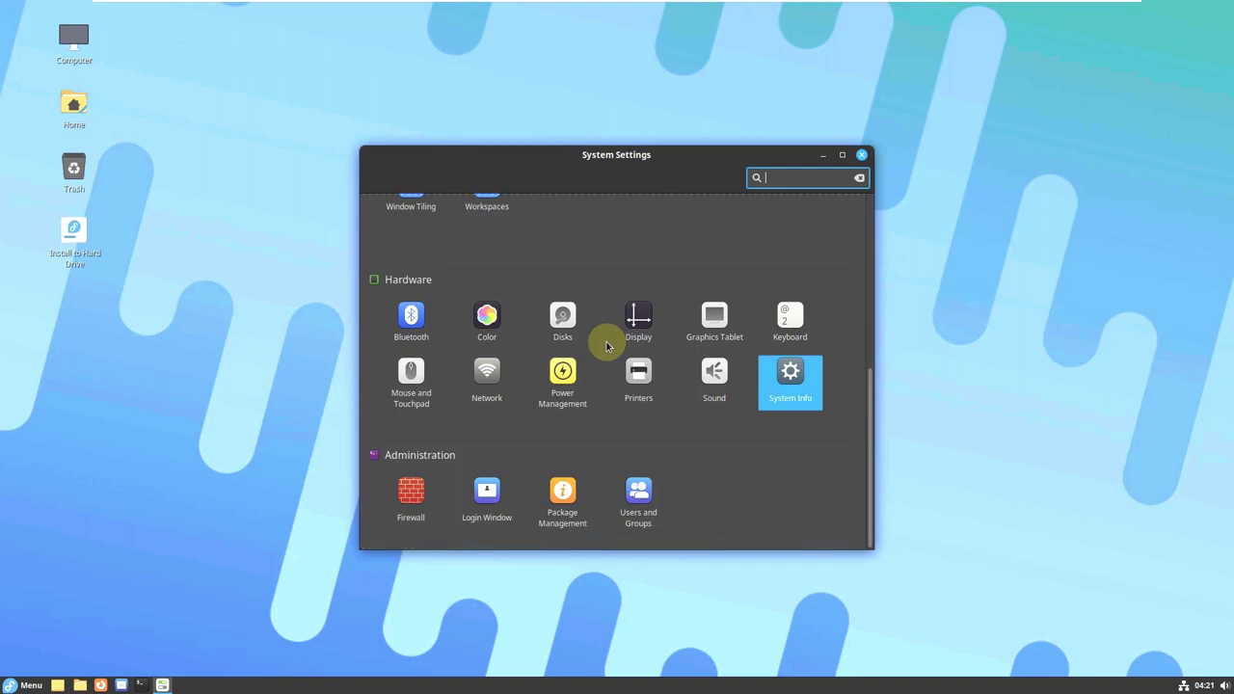
{"action": "scroll", "coordinate": [867, 376], "scroll_direction": "up", "scroll_amount": 2}
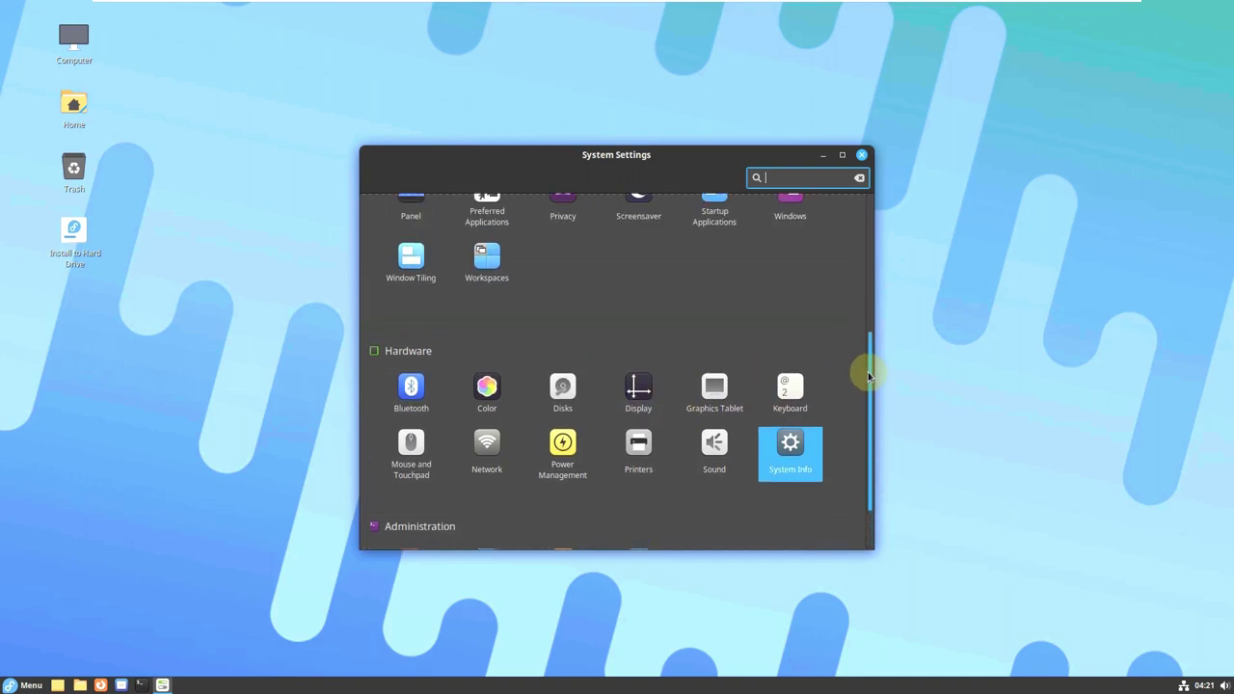
{"action": "left_click", "coordinate": [409, 449]}
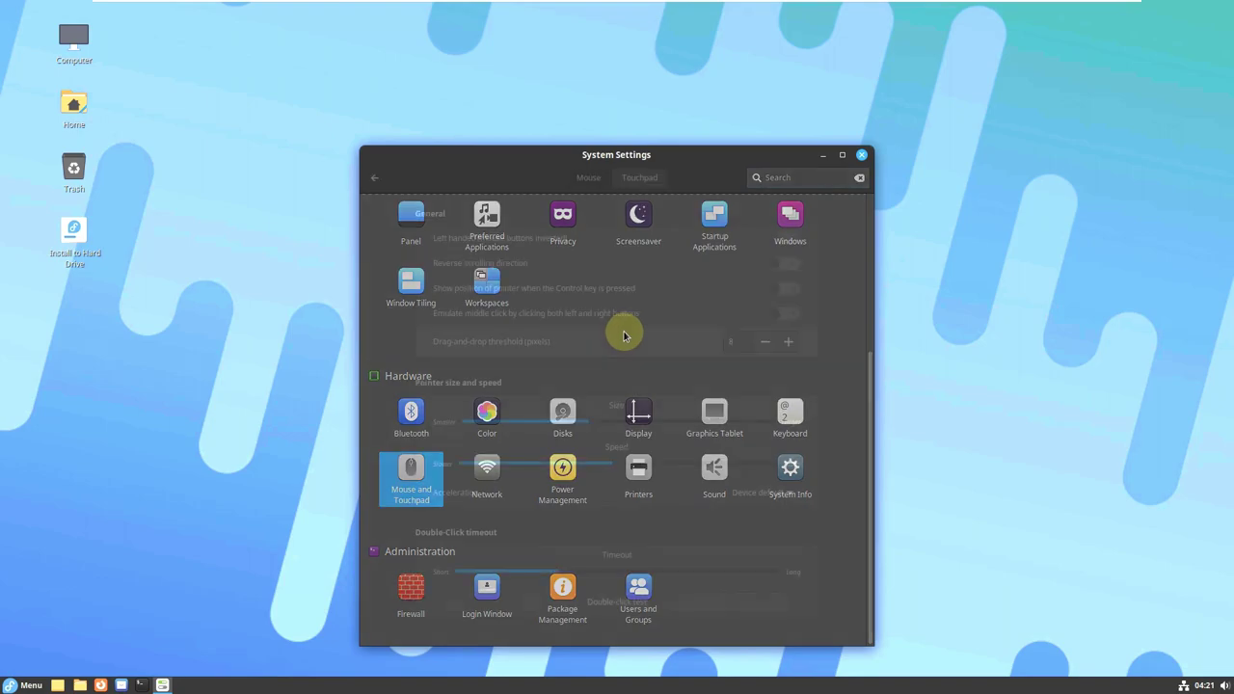
{"action": "left_click", "coordinate": [375, 178]}
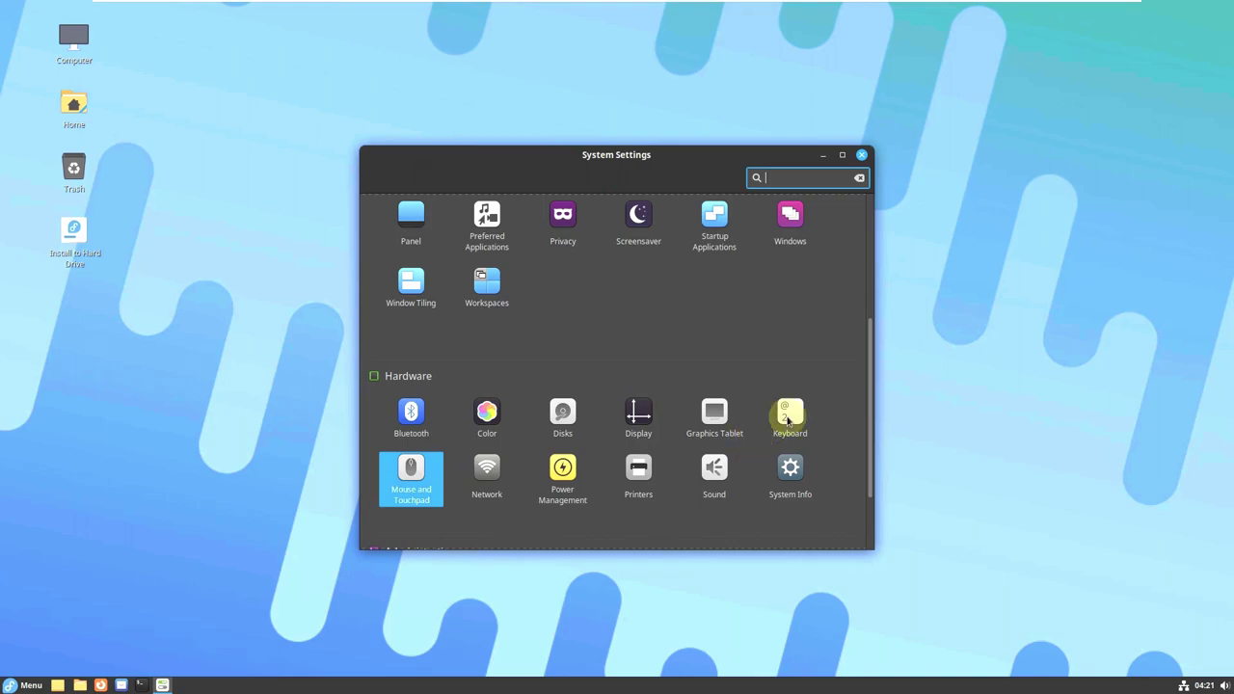
{"action": "left_click", "coordinate": [787, 419]}
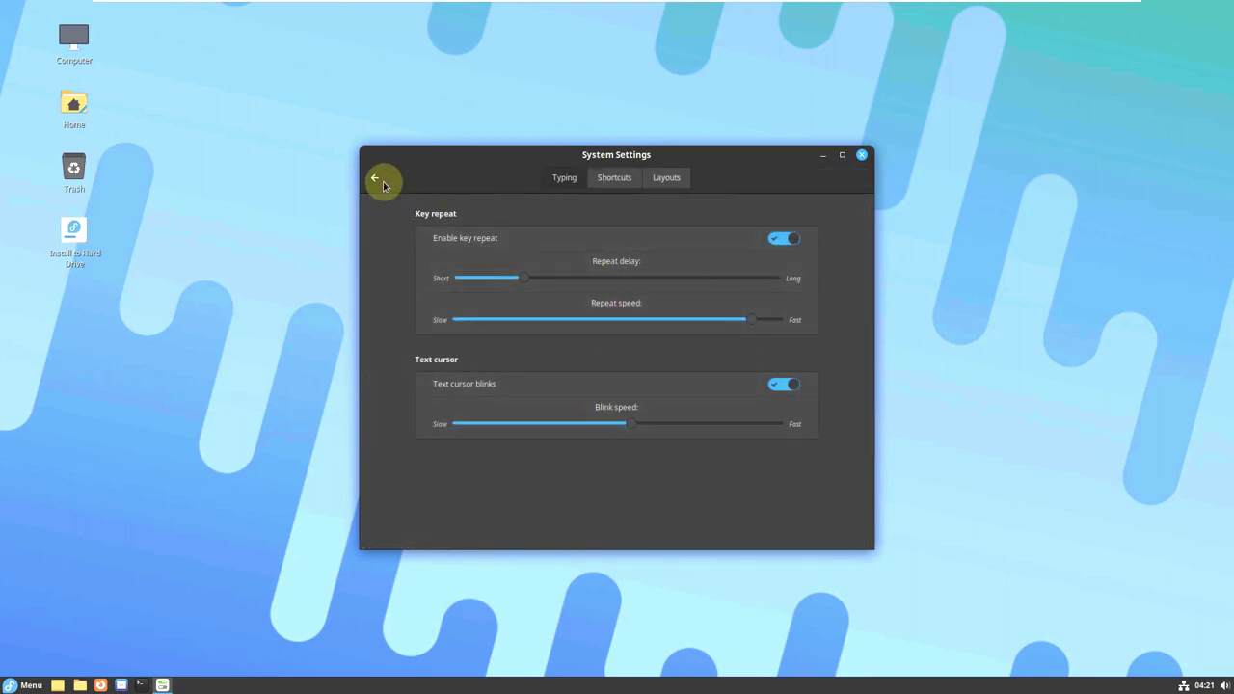
{"action": "left_click", "coordinate": [608, 178]}
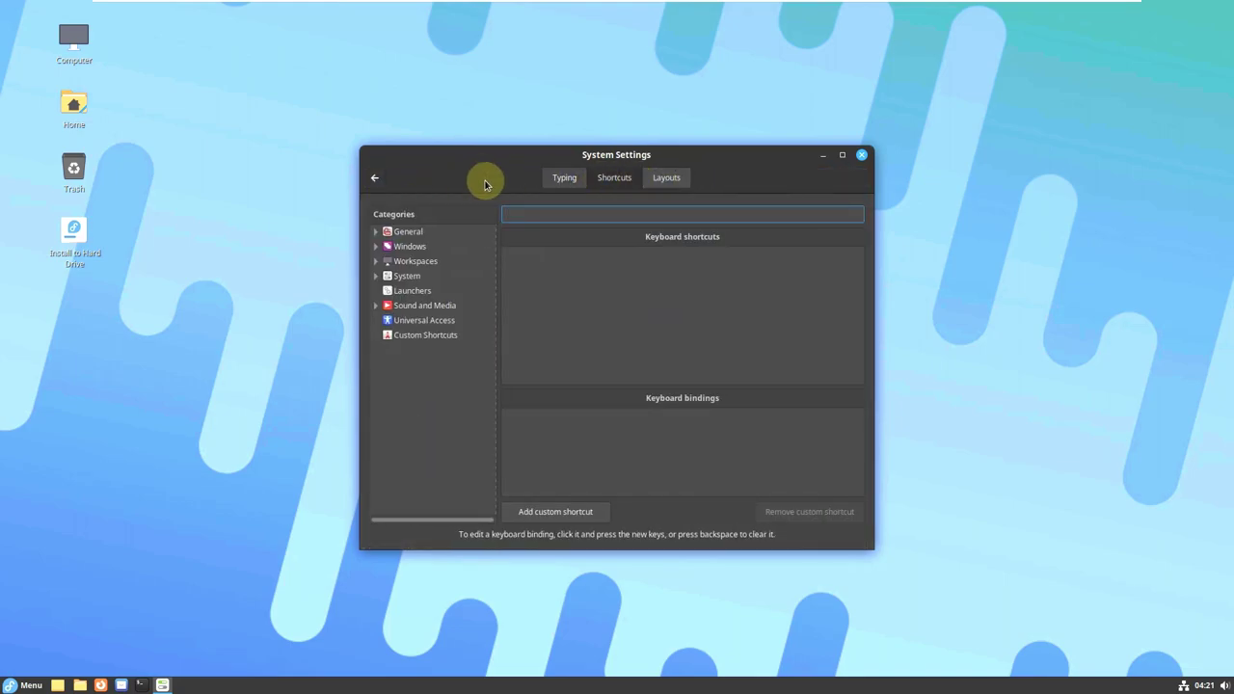
{"action": "left_click", "coordinate": [668, 178]}
{"action": "left_click", "coordinate": [372, 181]}
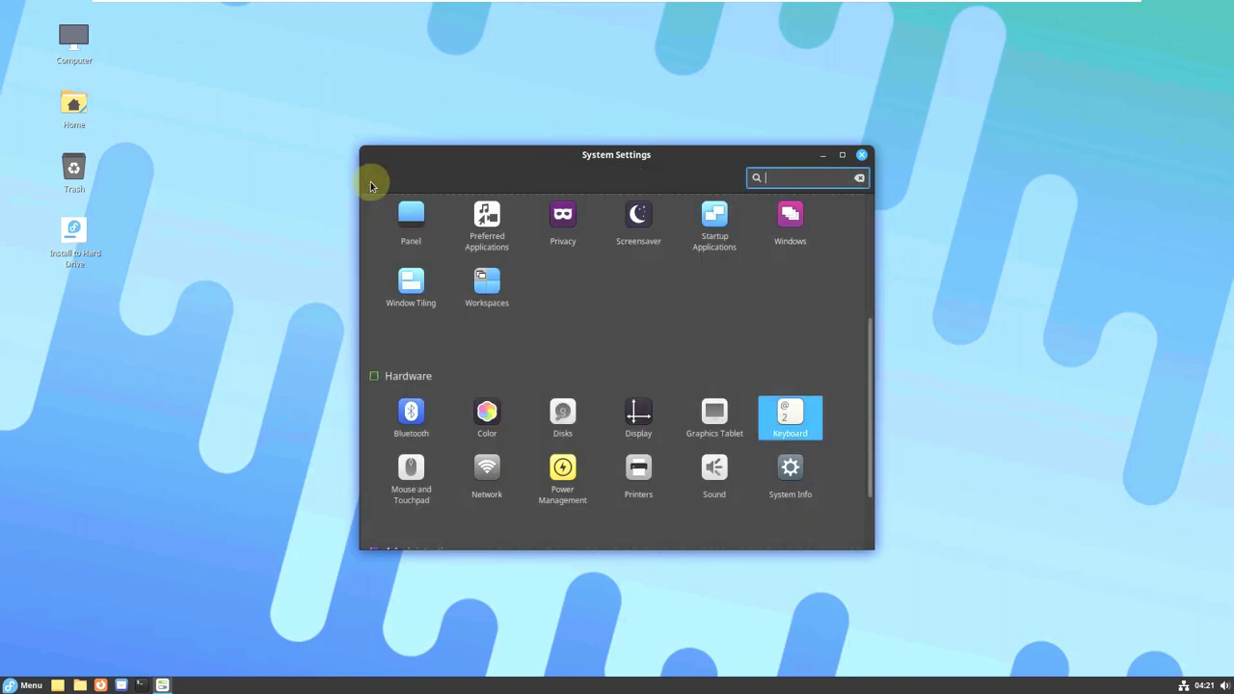
Check the Window Tiling and Workspaces settings, then close System Settings without changes.
{"action": "left_click", "coordinate": [424, 336]}
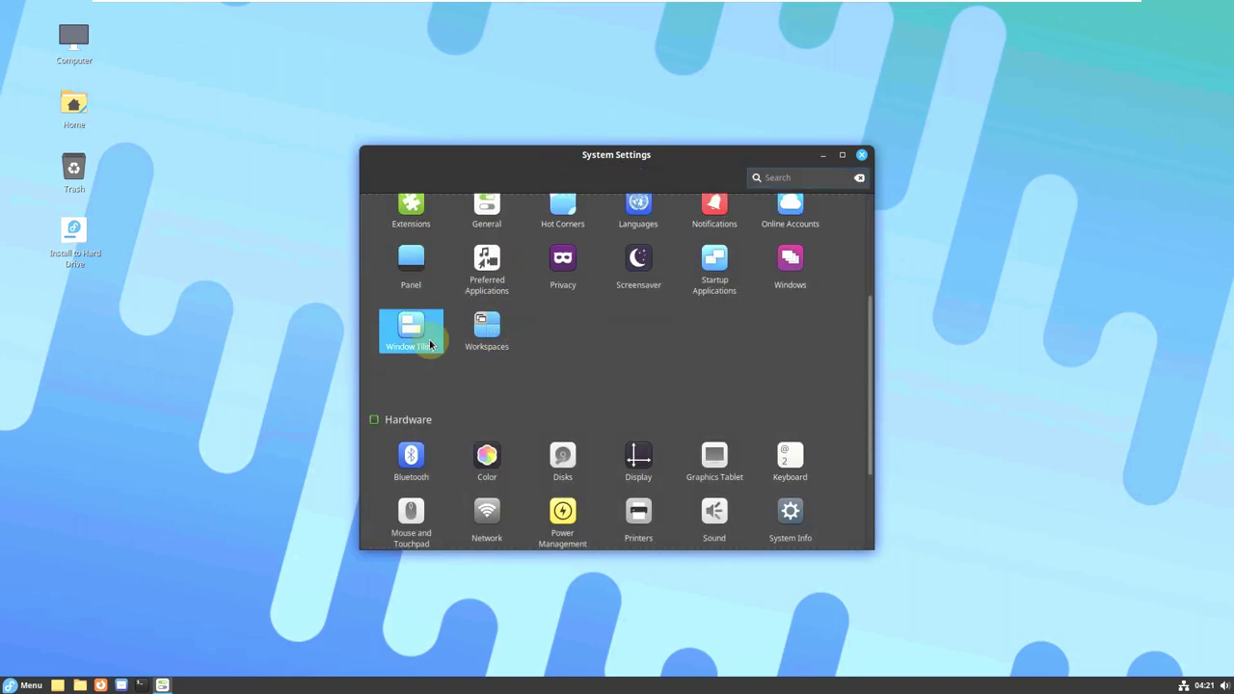
{"action": "left_click", "coordinate": [372, 181]}
{"action": "left_click", "coordinate": [481, 310]}
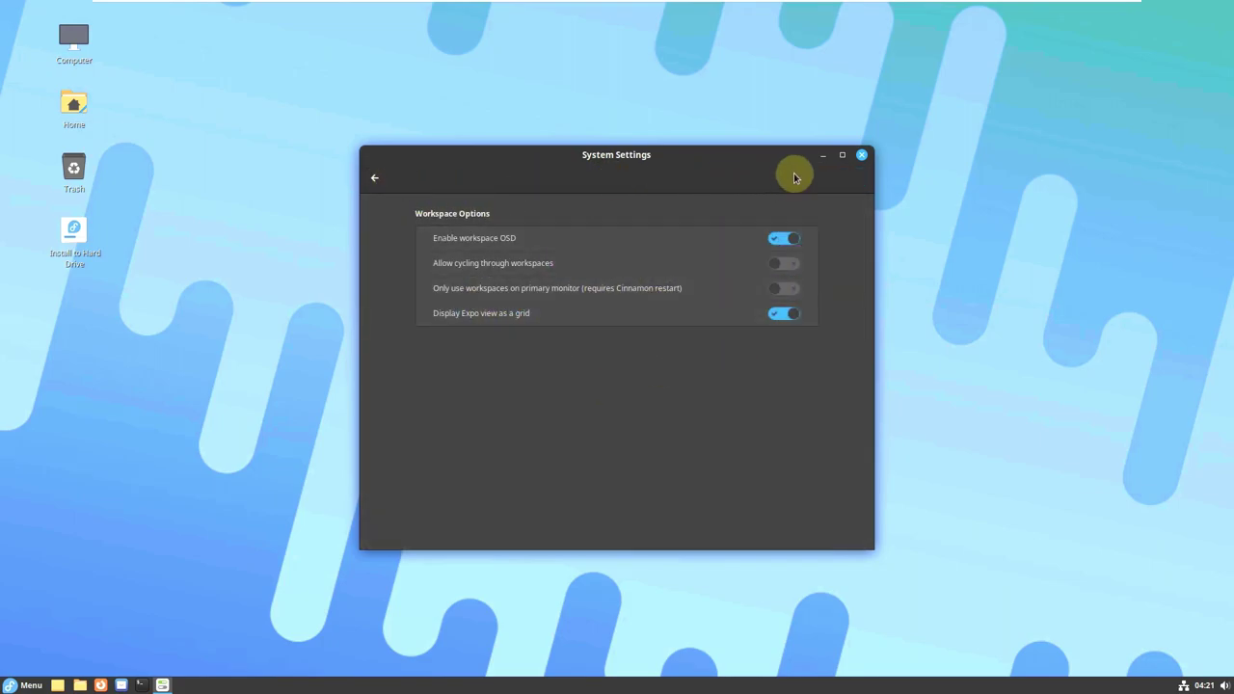
{"action": "left_click", "coordinate": [861, 157]}
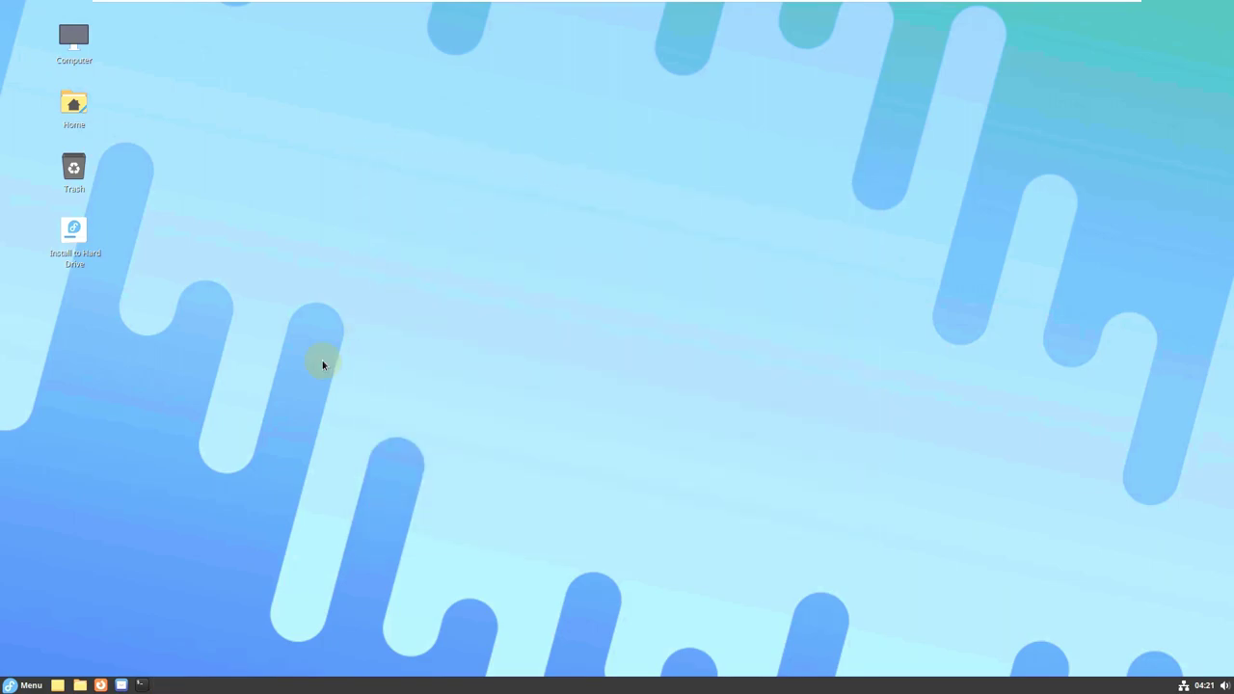
Open the Cinnamon menu's All Applications list and scroll down to LibreOffice Calc.
{"action": "left_click", "coordinate": [23, 684]}
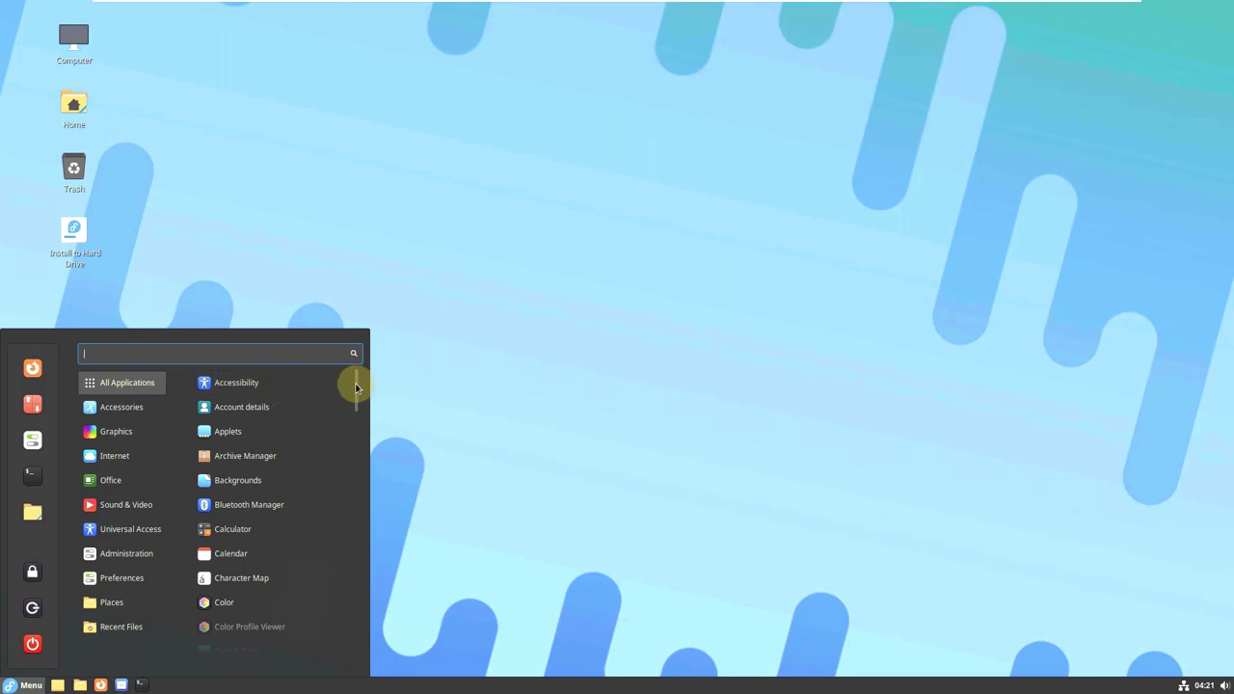
{"action": "scroll", "coordinate": [354, 413], "scroll_direction": "down", "scroll_amount": 6}
{"action": "scroll", "coordinate": [354, 413], "scroll_direction": "down", "scroll_amount": 8}
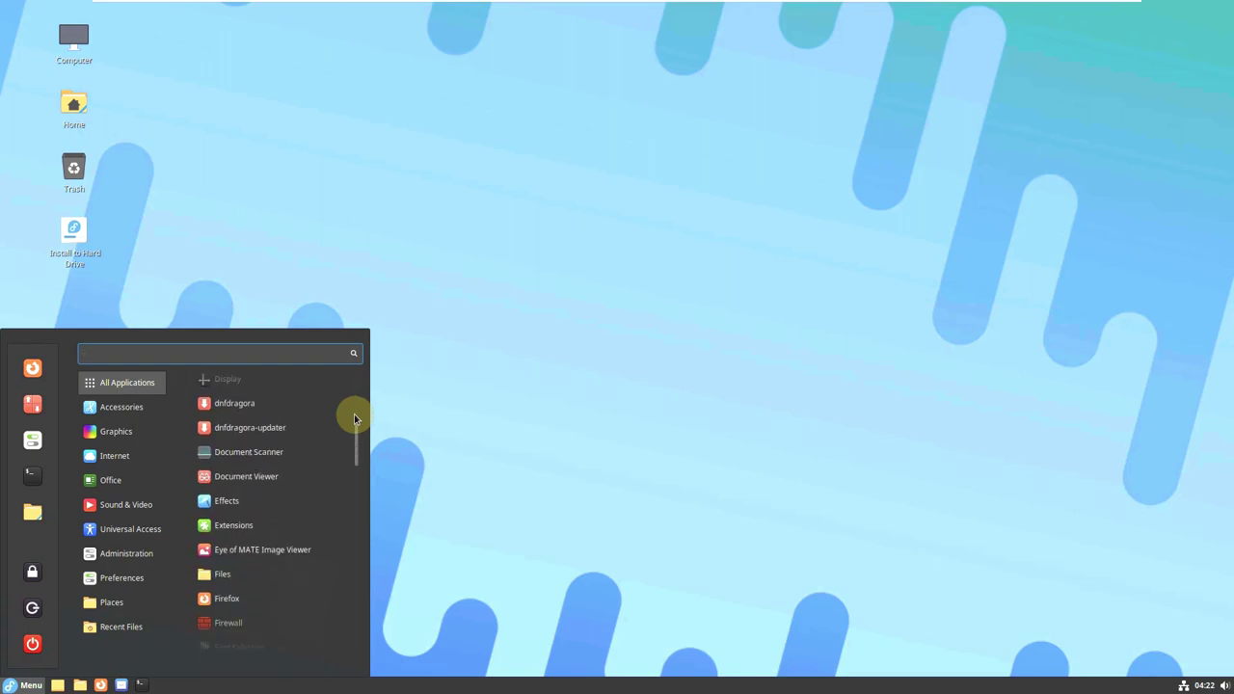
{"action": "scroll", "coordinate": [354, 413], "scroll_direction": "down", "scroll_amount": 8}
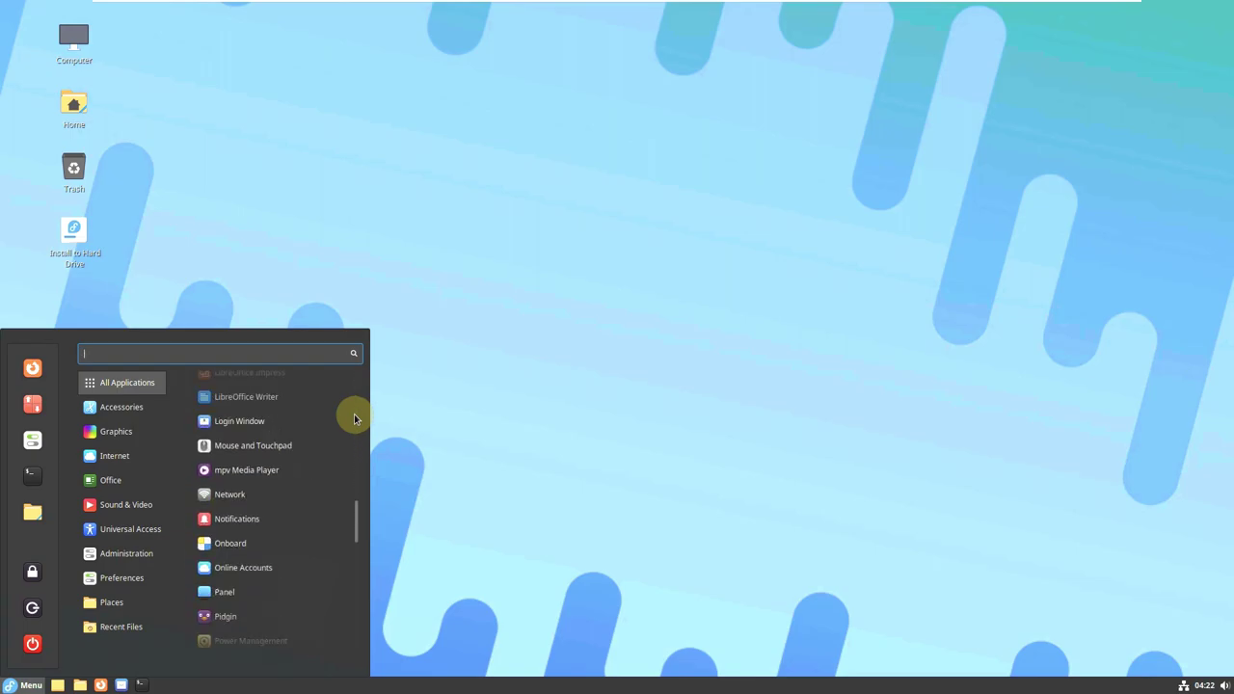
{"action": "scroll", "coordinate": [353, 414], "scroll_direction": "down", "scroll_amount": 8}
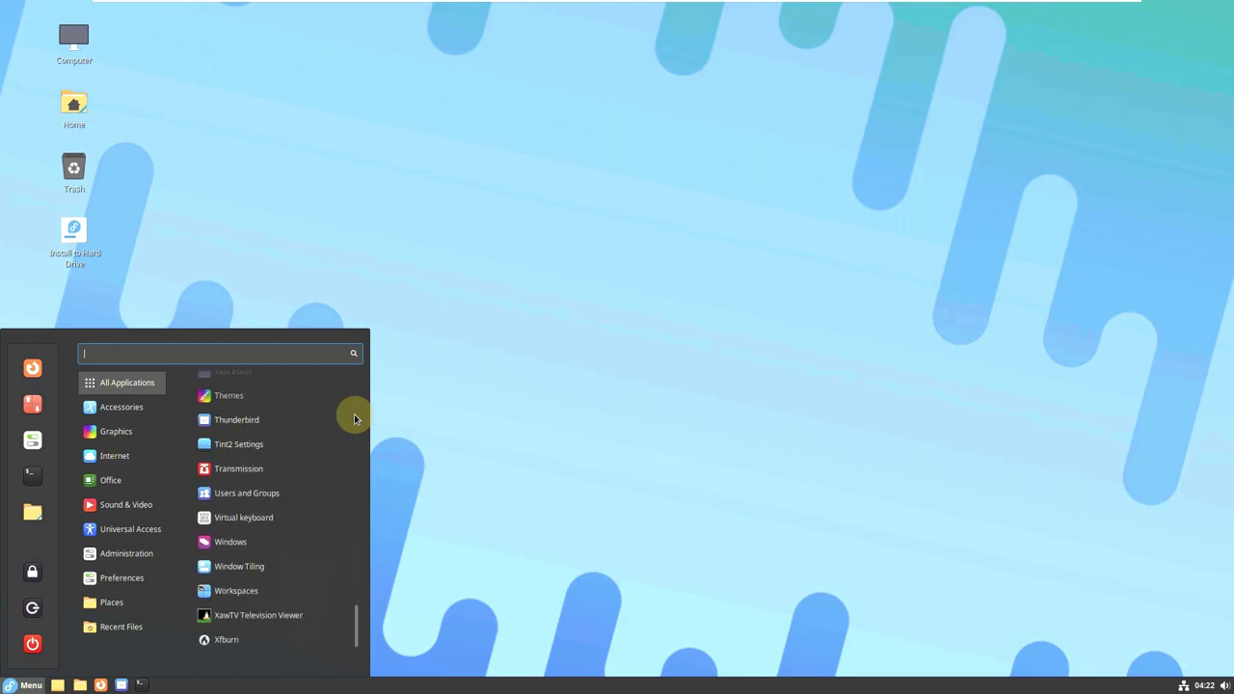
{"action": "scroll", "coordinate": [345, 520], "scroll_direction": "up", "scroll_amount": 4}
{"action": "scroll", "coordinate": [344, 521], "scroll_direction": "up", "scroll_amount": 6}
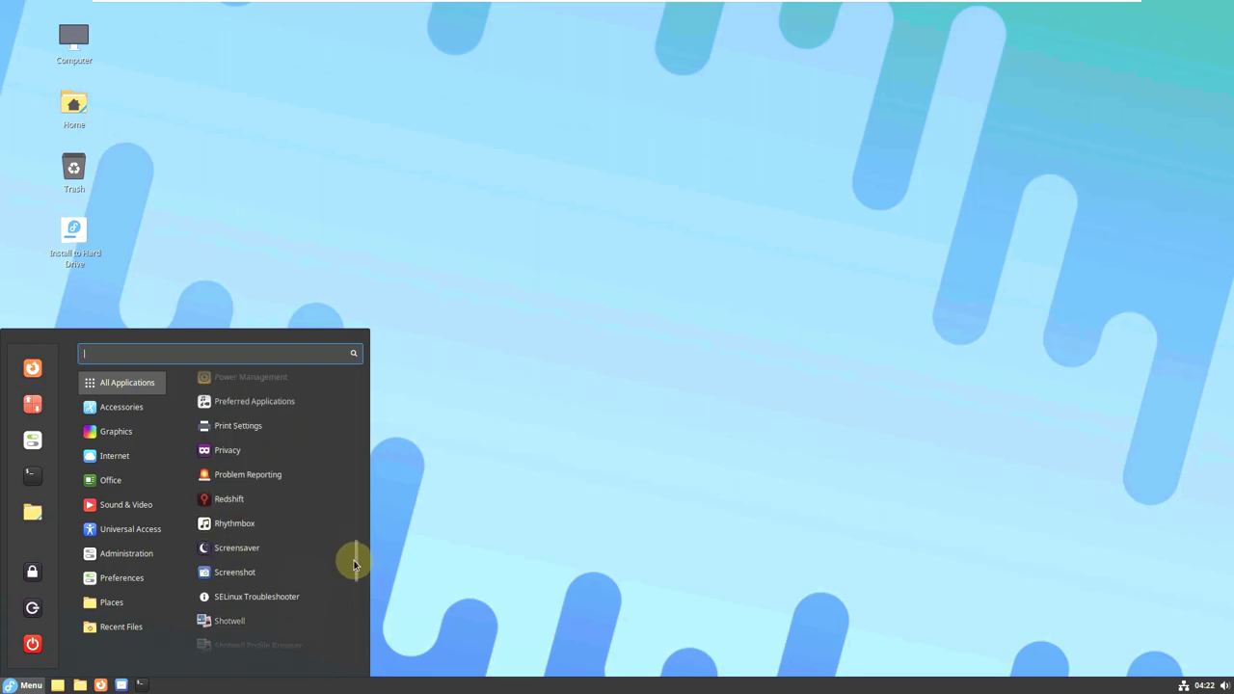
{"action": "left_click_drag", "start_coordinate": [355, 564], "coordinate": [355, 371]}
{"action": "scroll", "coordinate": [279, 458], "scroll_direction": "down", "scroll_amount": 10}
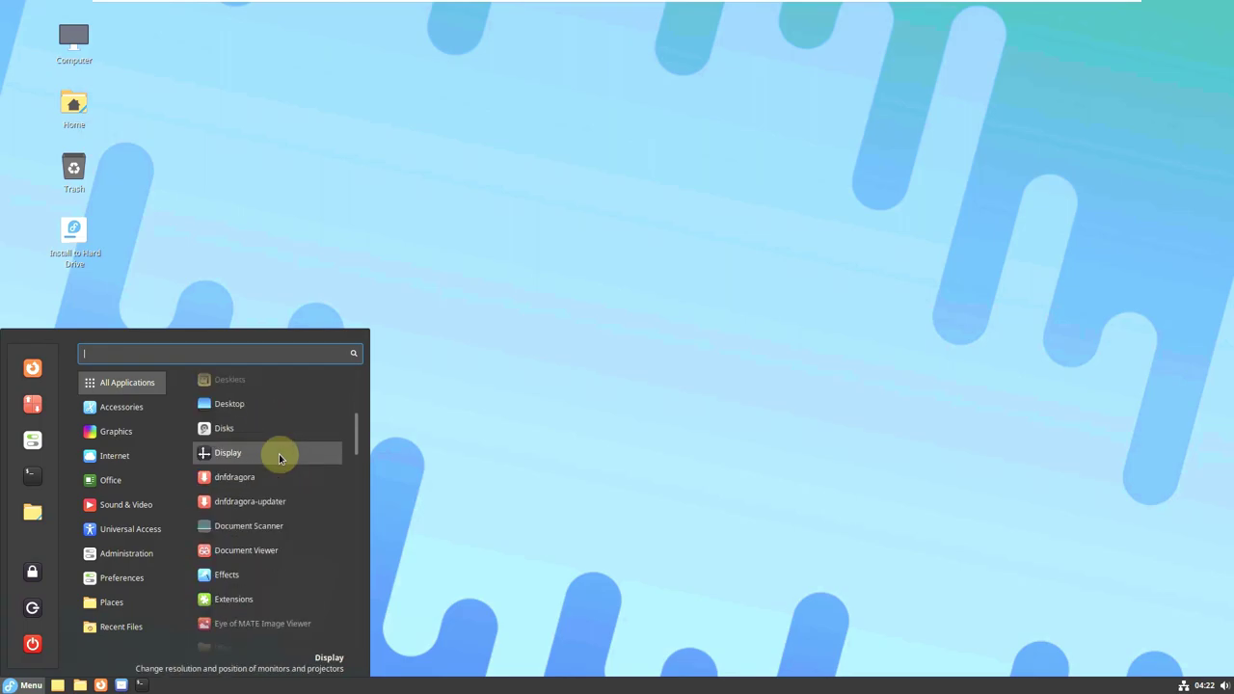
{"action": "scroll", "coordinate": [279, 457], "scroll_direction": "down", "scroll_amount": 3}
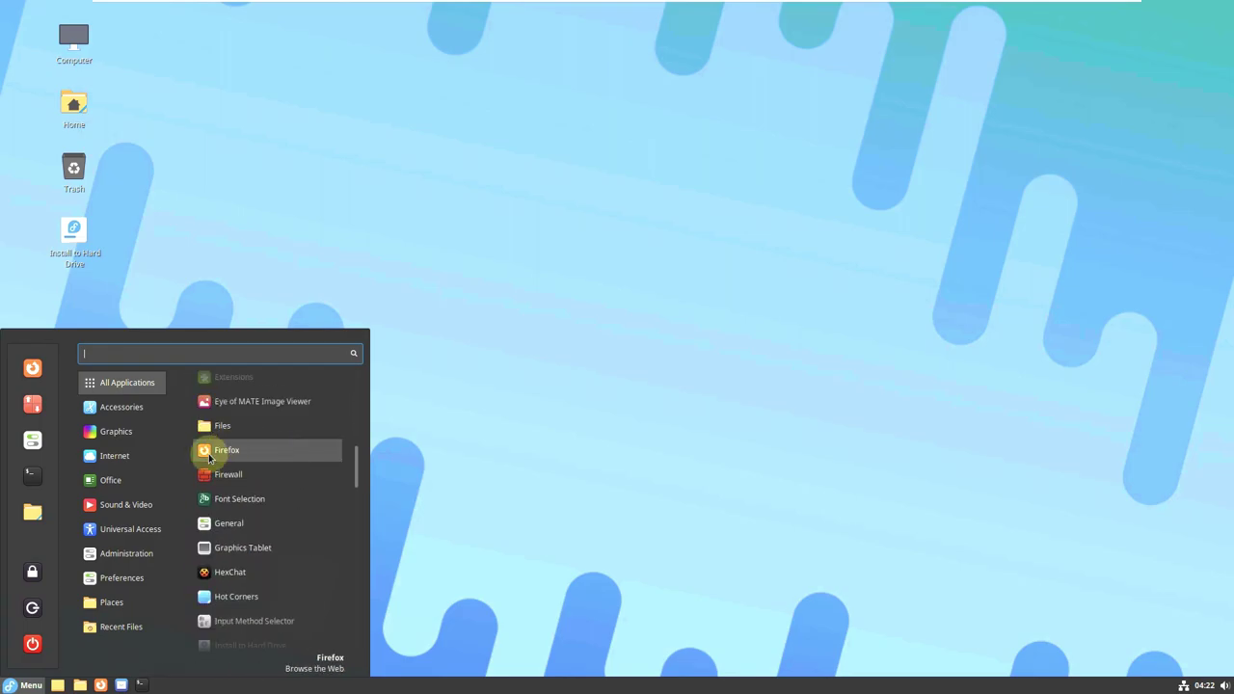
{"action": "scroll", "coordinate": [287, 449], "scroll_direction": "down", "scroll_amount": 6}
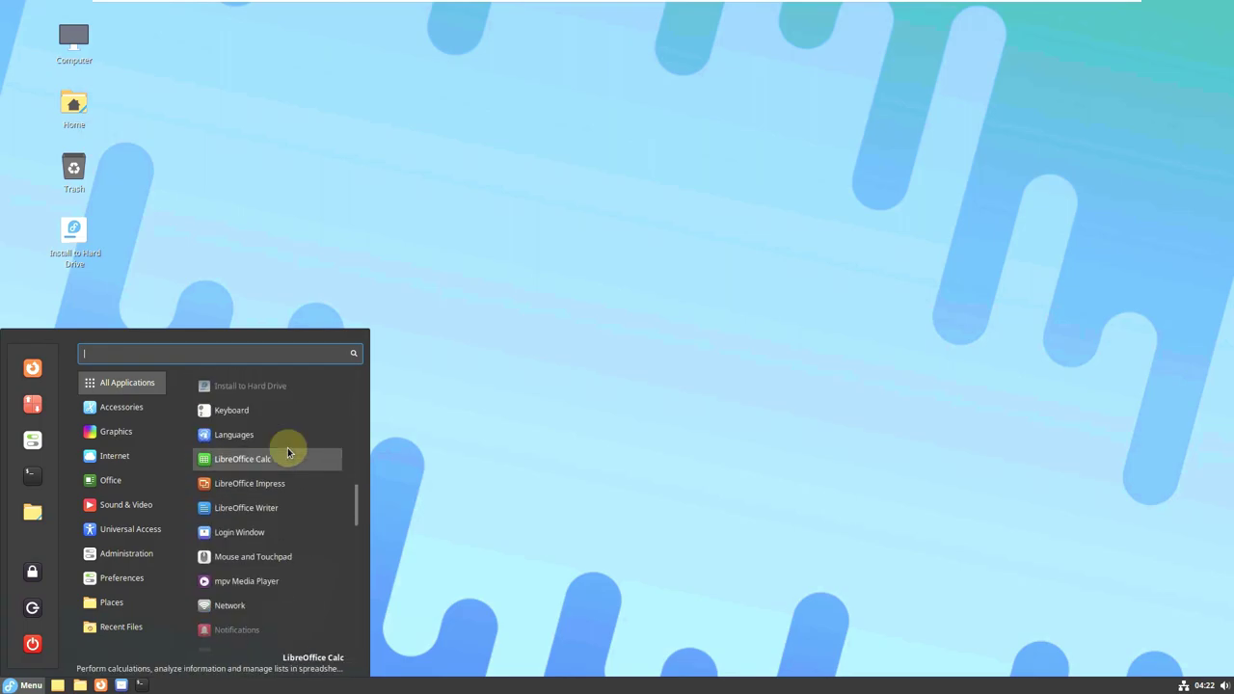
Launch LibreOffice Calc and then Shotwell from the Cinnamon menu.
{"action": "left_click", "coordinate": [287, 457]}
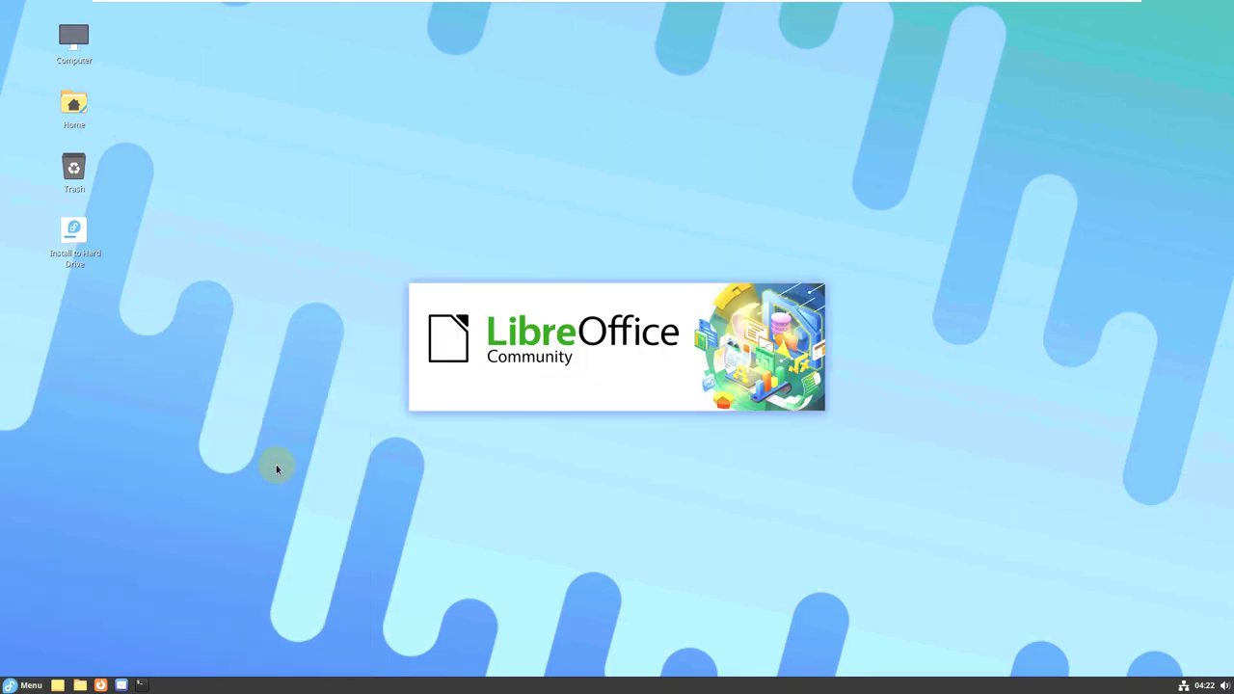
{"action": "left_click", "coordinate": [23, 688]}
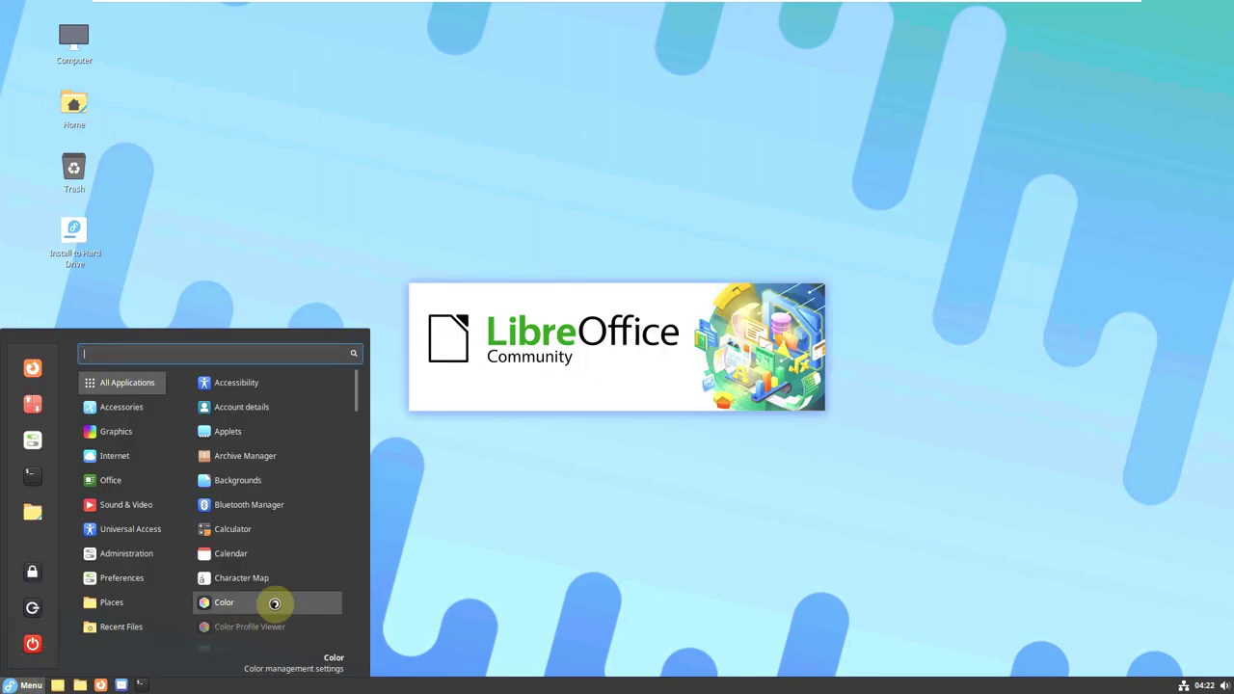
{"action": "mouse_move", "coordinate": [124, 405]}
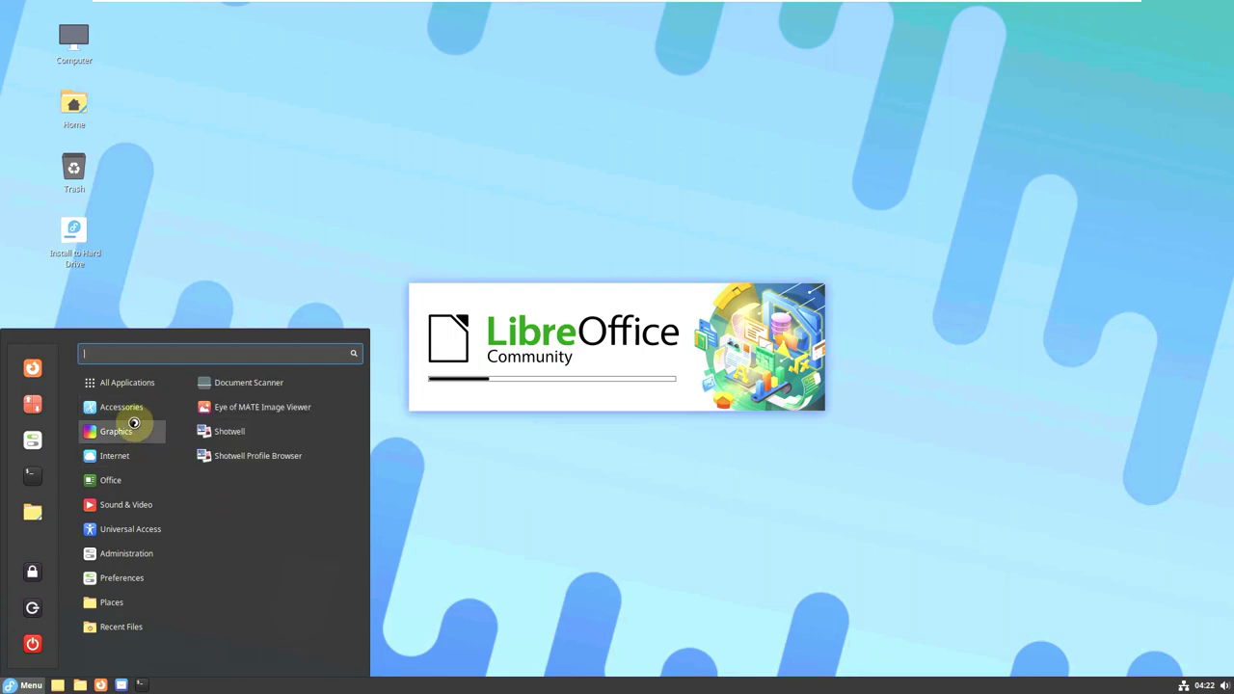
{"action": "left_click", "coordinate": [236, 430]}
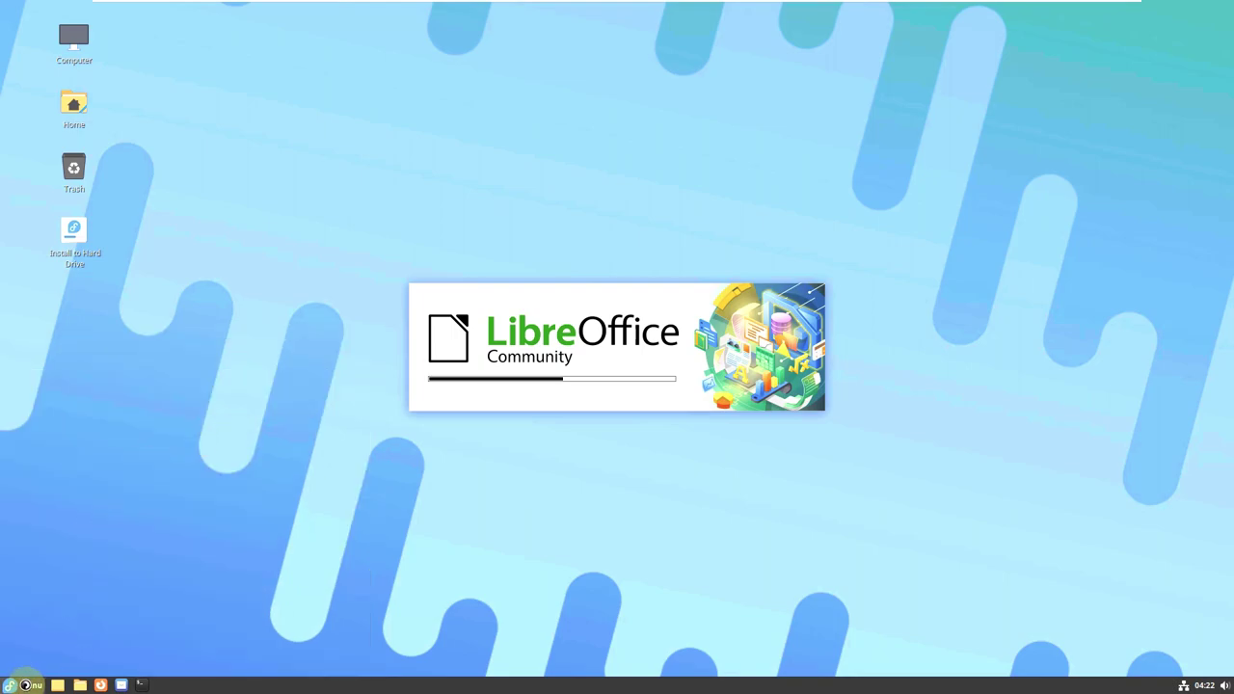
Reopen the Cinnamon menu and move through the Preferences and Administration categories.
{"action": "left_click", "coordinate": [26, 684]}
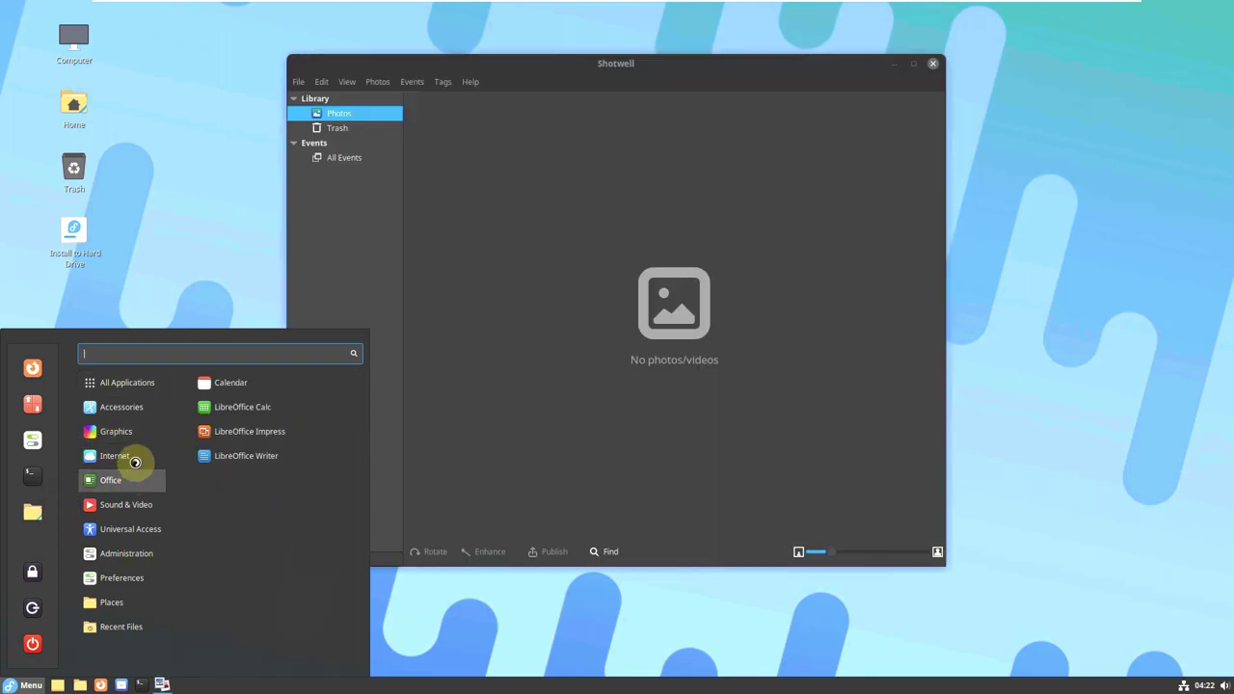
{"action": "mouse_move", "coordinate": [129, 454]}
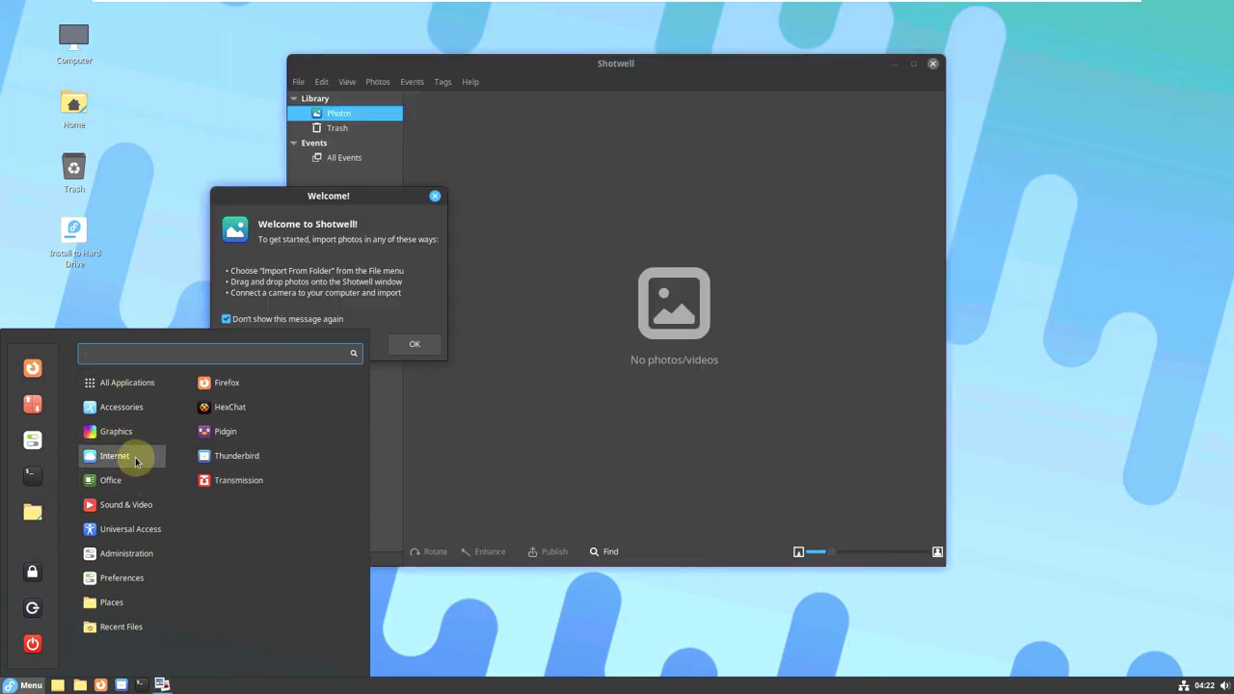
{"action": "left_click", "coordinate": [41, 663]}
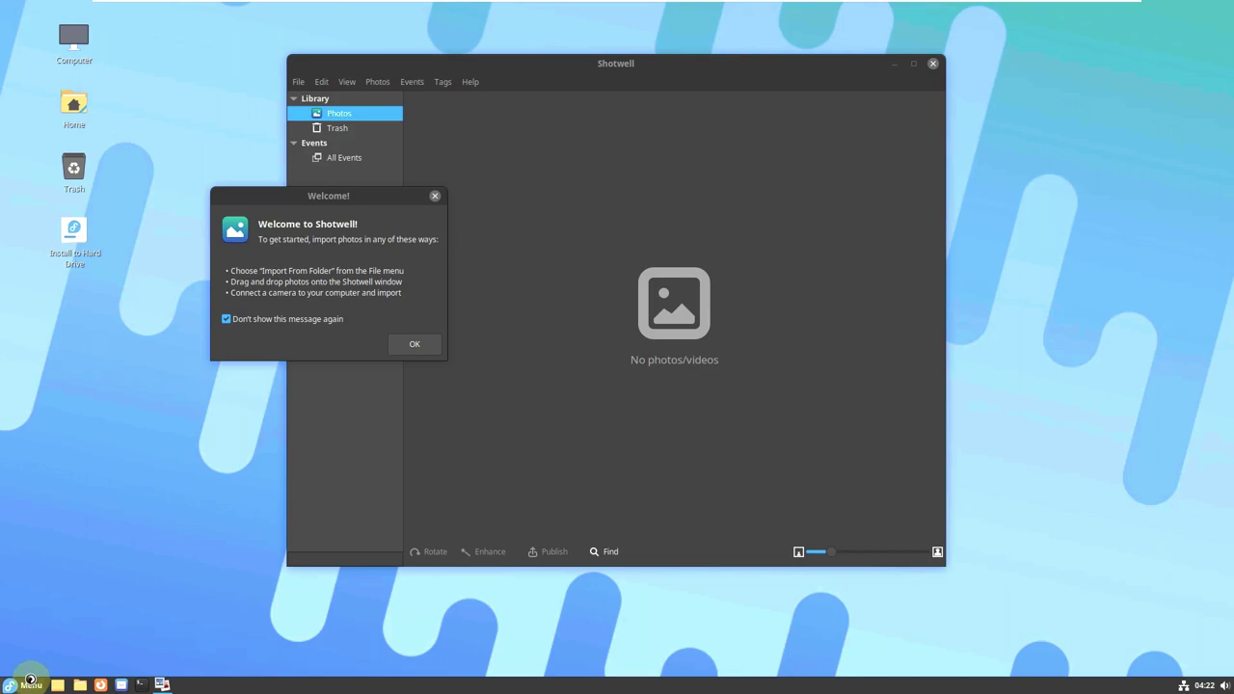
{"action": "left_click", "coordinate": [31, 679]}
{"action": "mouse_move", "coordinate": [105, 480]}
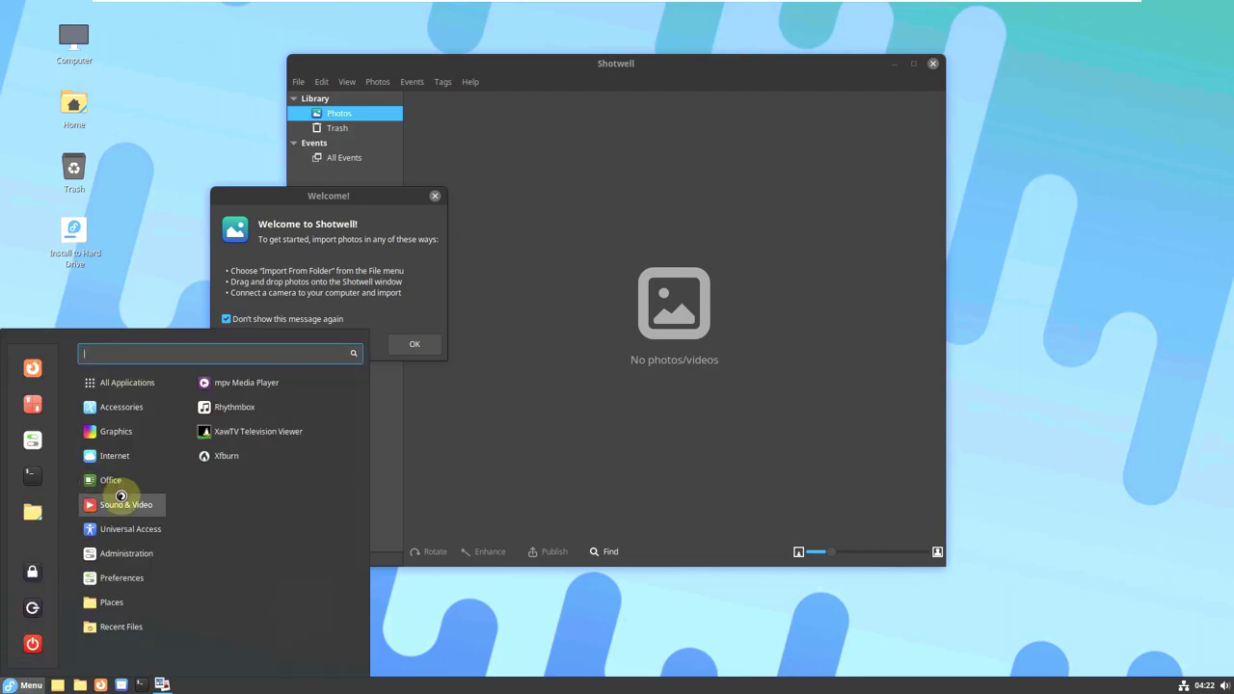
{"action": "mouse_move", "coordinate": [124, 503]}
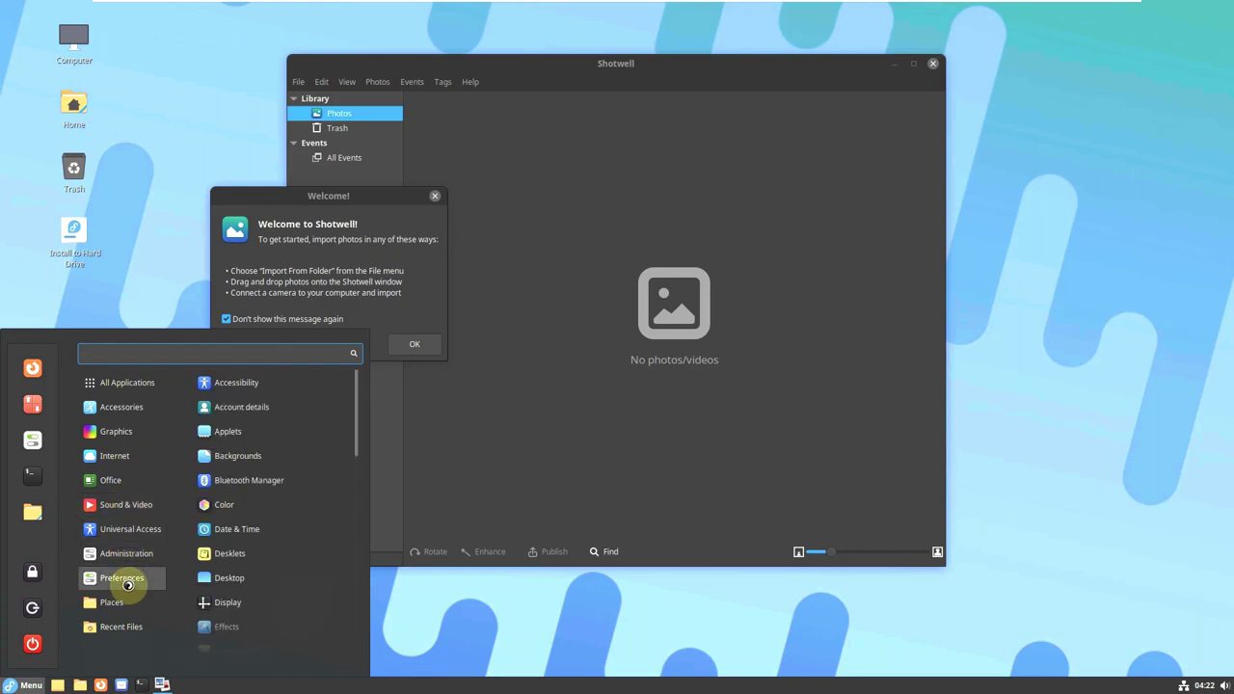
{"action": "mouse_move", "coordinate": [127, 633]}
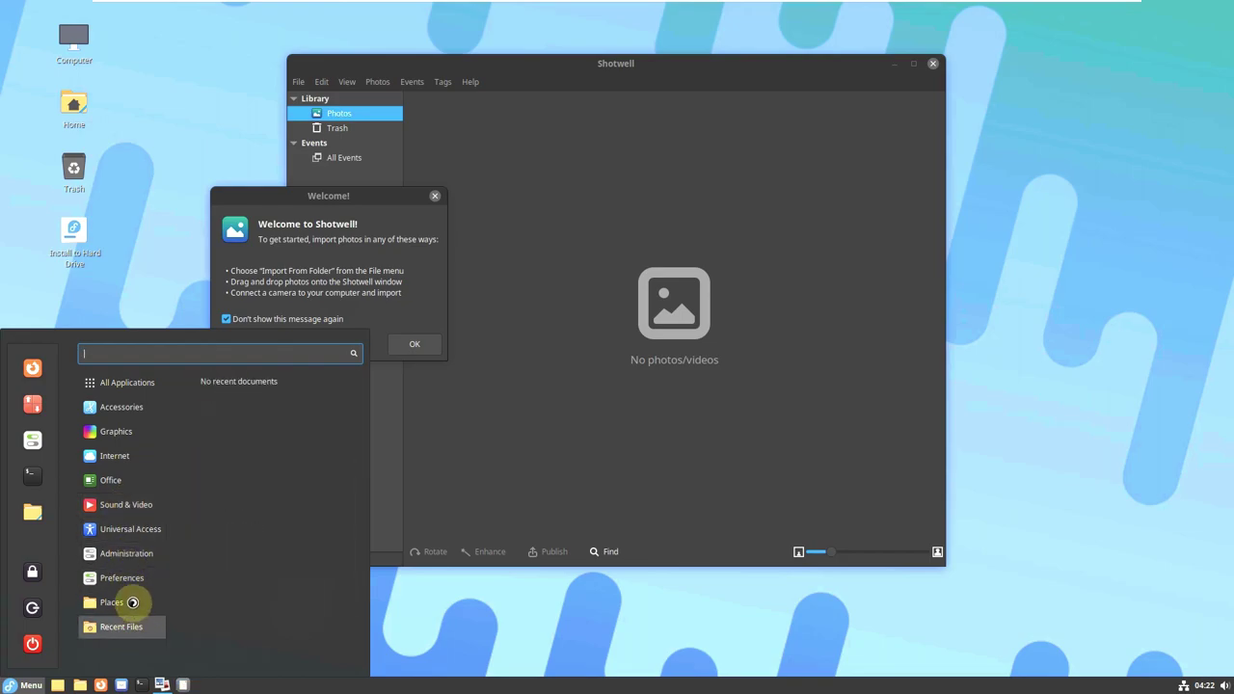
{"action": "mouse_move", "coordinate": [119, 600]}
{"action": "mouse_move", "coordinate": [121, 577]}
Scroll up and down through the Preferences and Administration application lists.
{"action": "scroll", "coordinate": [241, 540], "scroll_direction": "down", "scroll_amount": 5}
{"action": "scroll", "coordinate": [235, 556], "scroll_direction": "down", "scroll_amount": 5}
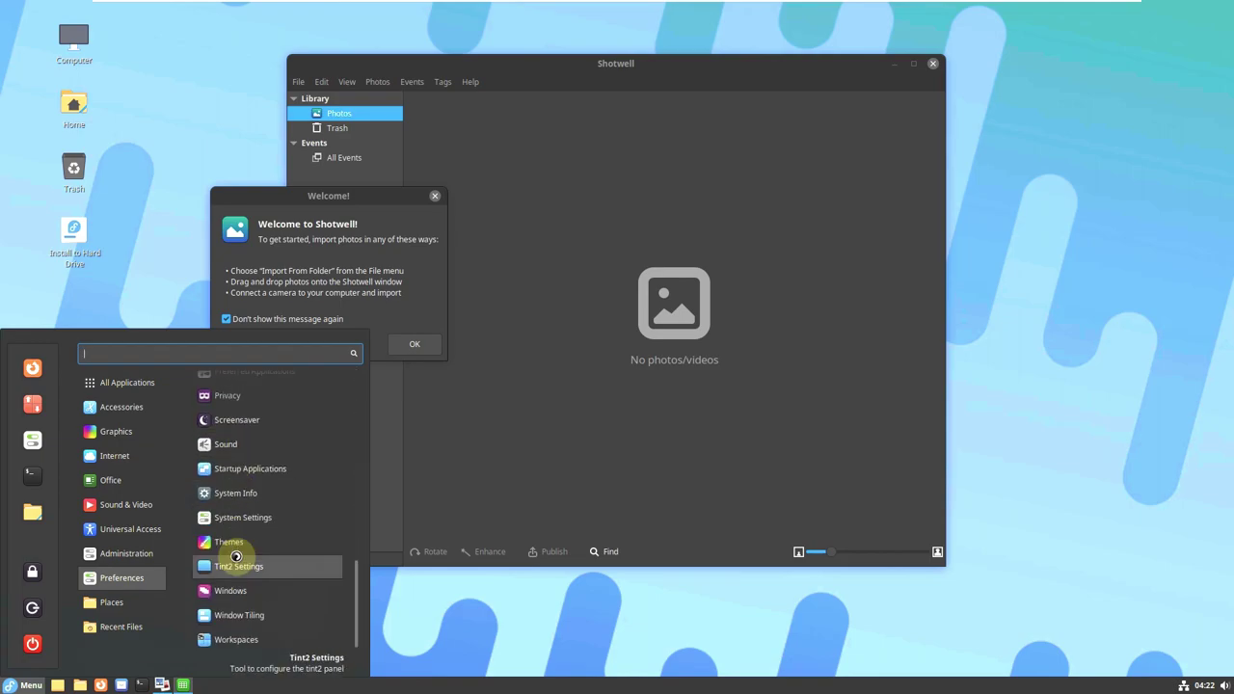
{"action": "scroll", "coordinate": [242, 510], "scroll_direction": "up", "scroll_amount": 4}
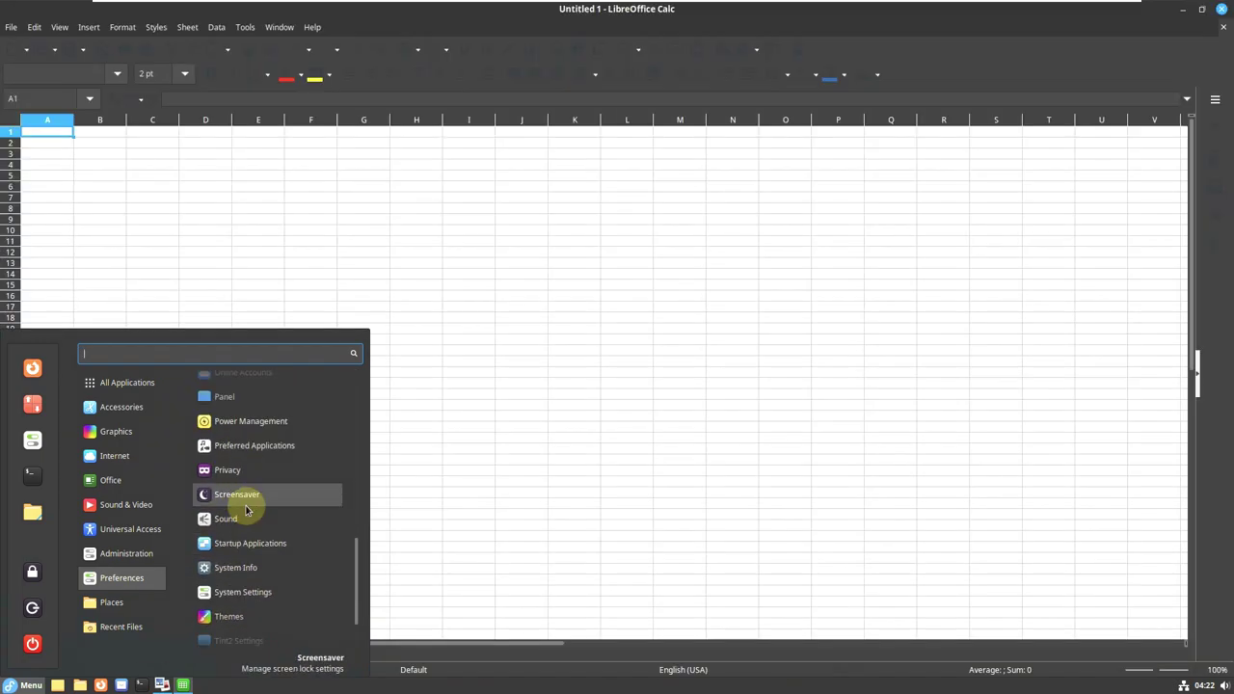
{"action": "scroll", "coordinate": [245, 510], "scroll_direction": "up", "scroll_amount": 6}
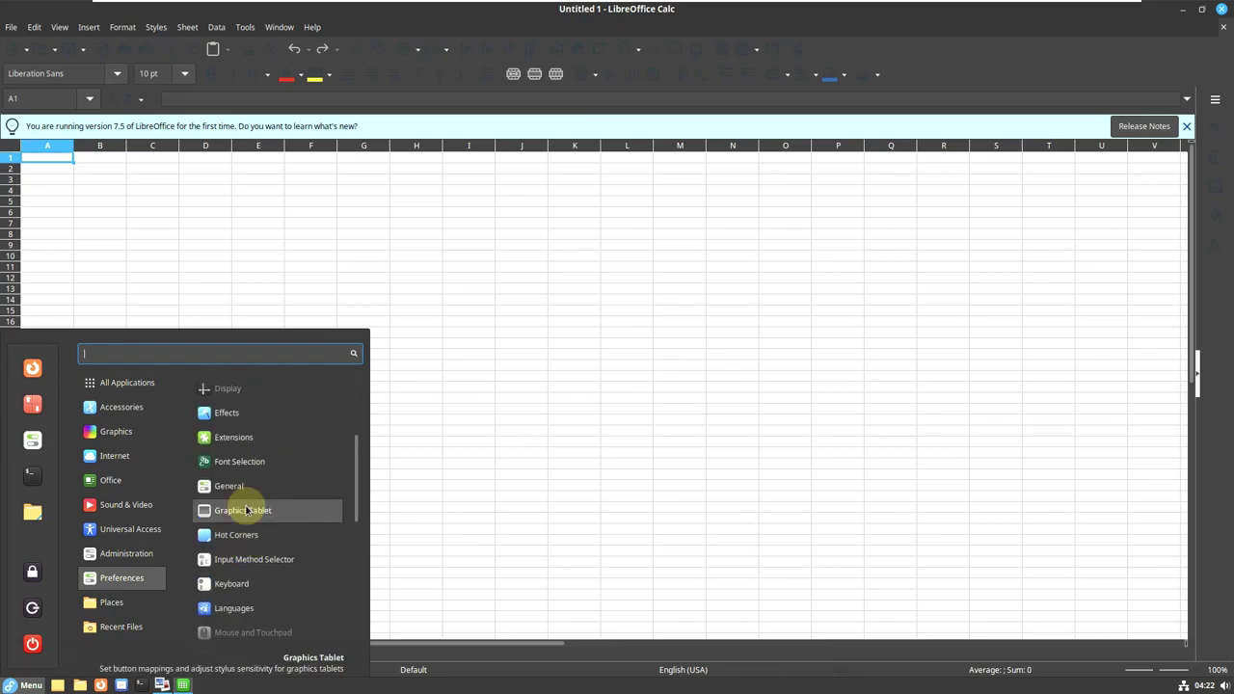
{"action": "mouse_move", "coordinate": [127, 553]}
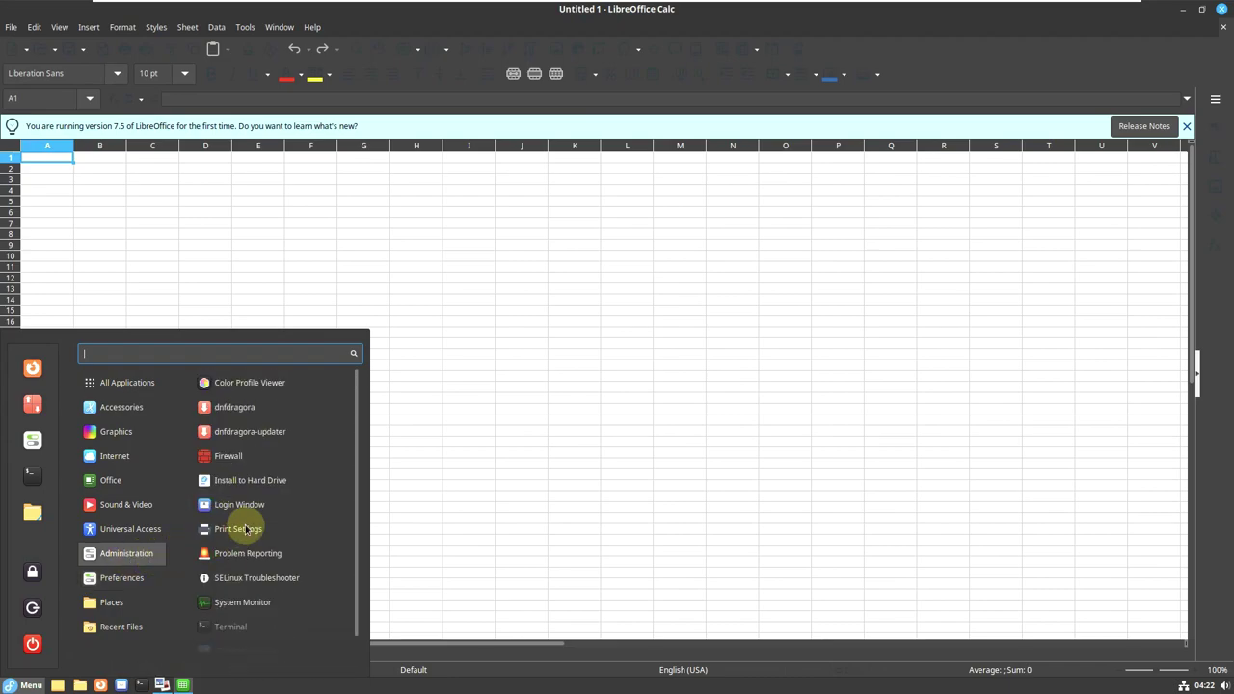
{"action": "scroll", "coordinate": [250, 524], "scroll_direction": "down", "scroll_amount": 1}
{"action": "scroll", "coordinate": [256, 554], "scroll_direction": "up", "scroll_amount": 1}
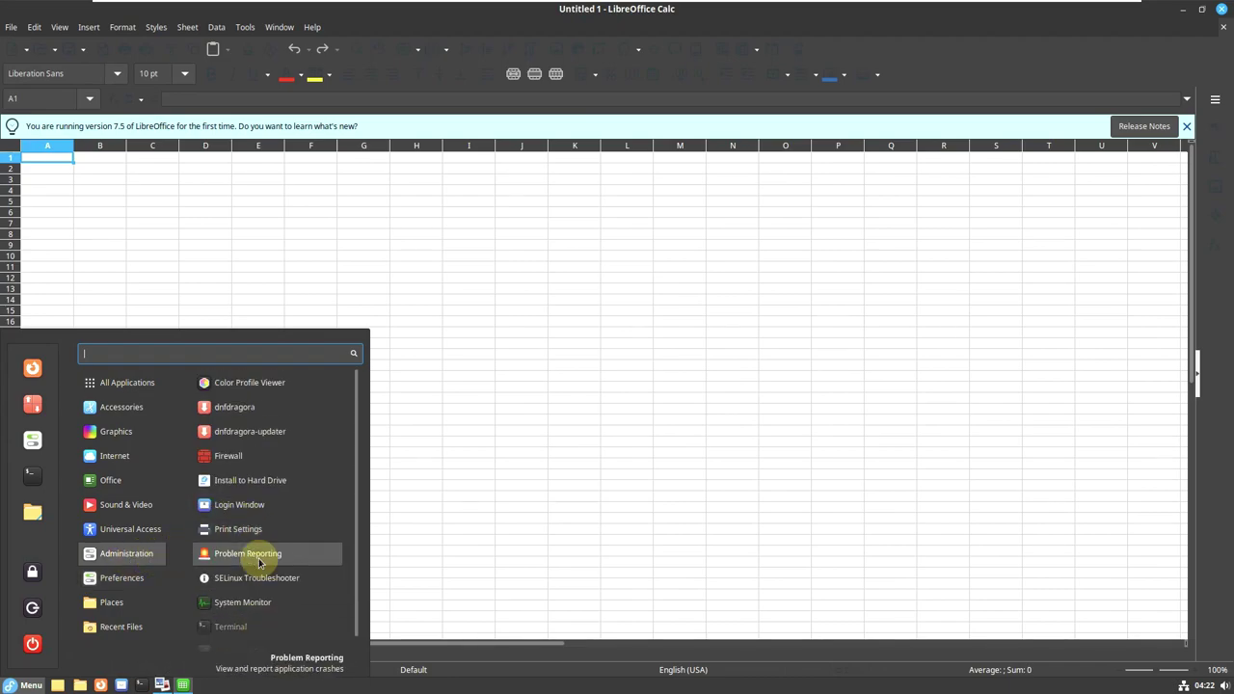
Launch dnfdragora, then view Calc's About LibreOffice (version 7.5.2.2) and close it.
{"action": "left_click", "coordinate": [247, 412]}
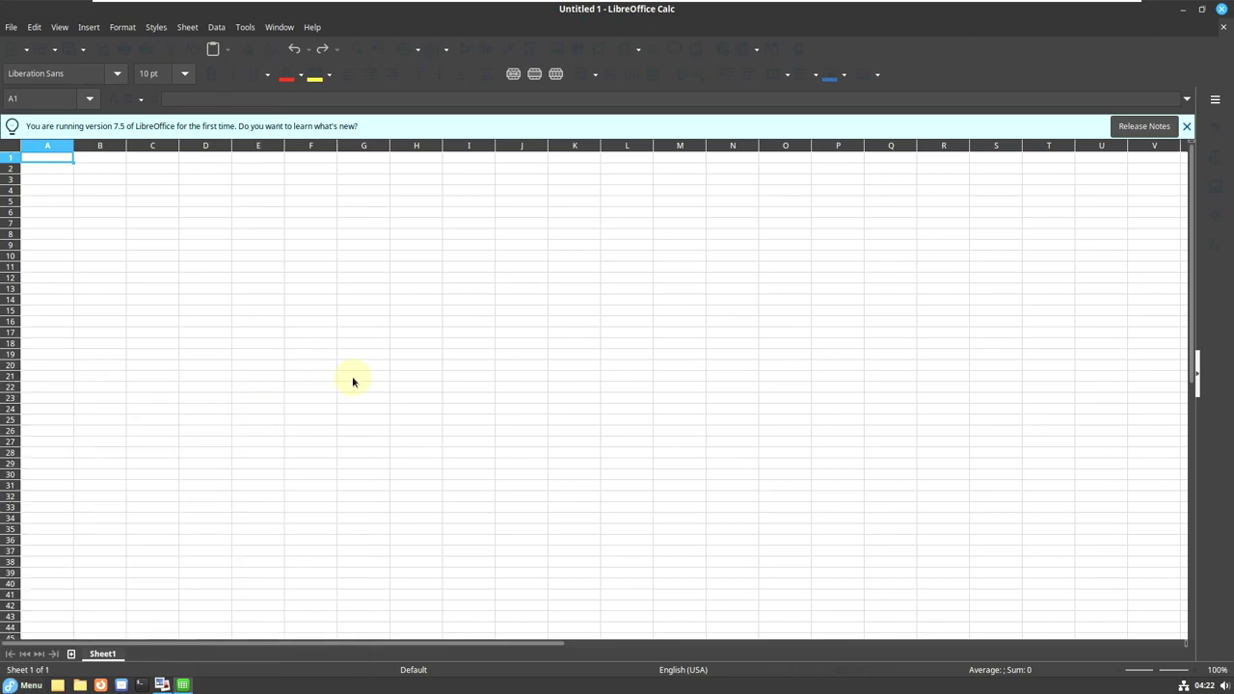
{"action": "left_click", "coordinate": [316, 27]}
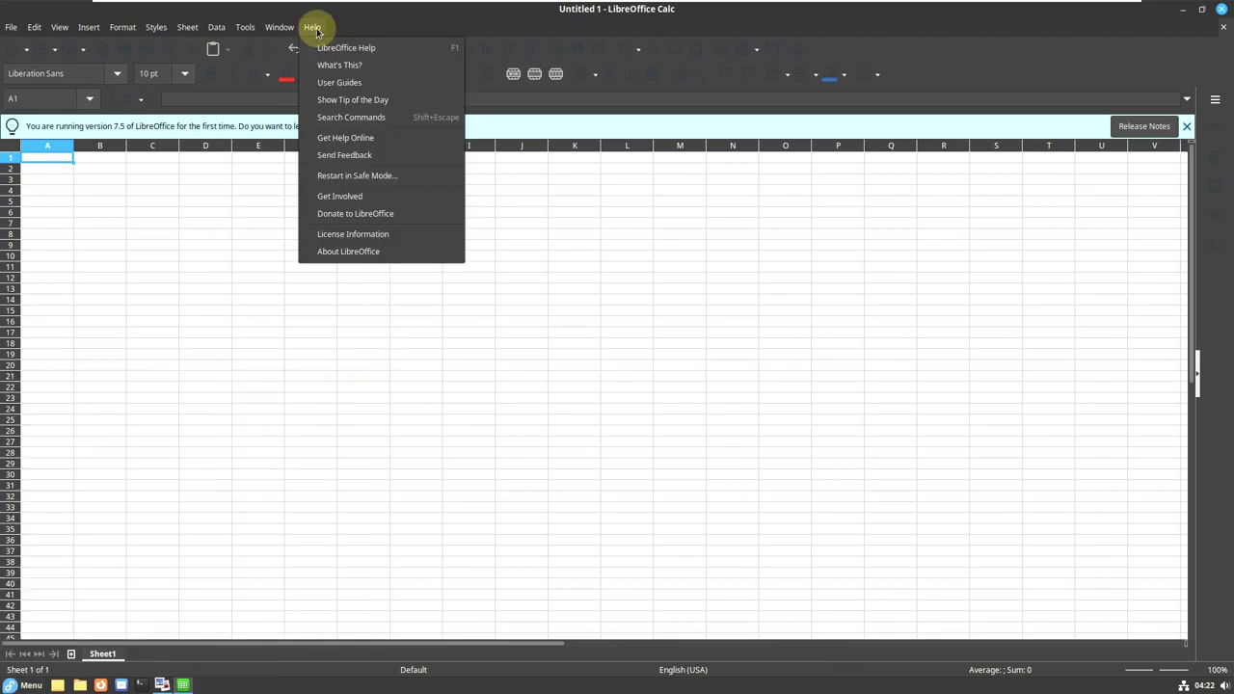
{"action": "left_click", "coordinate": [358, 254]}
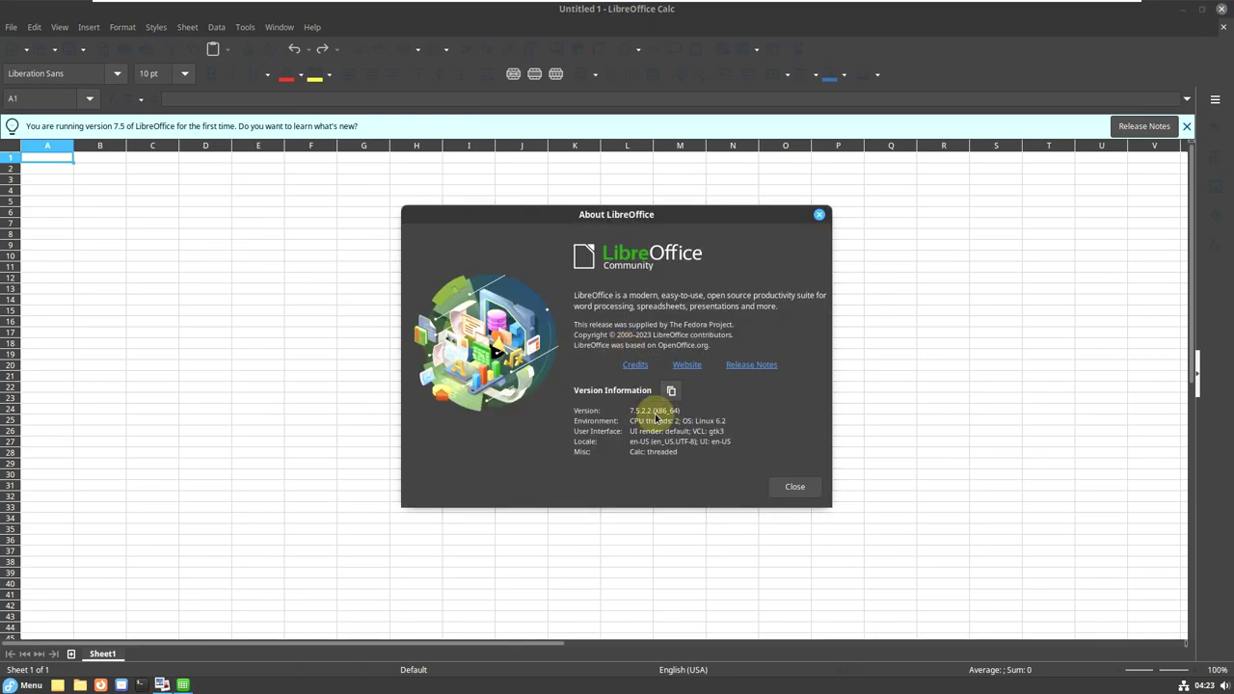
{"action": "left_click", "coordinate": [795, 486]}
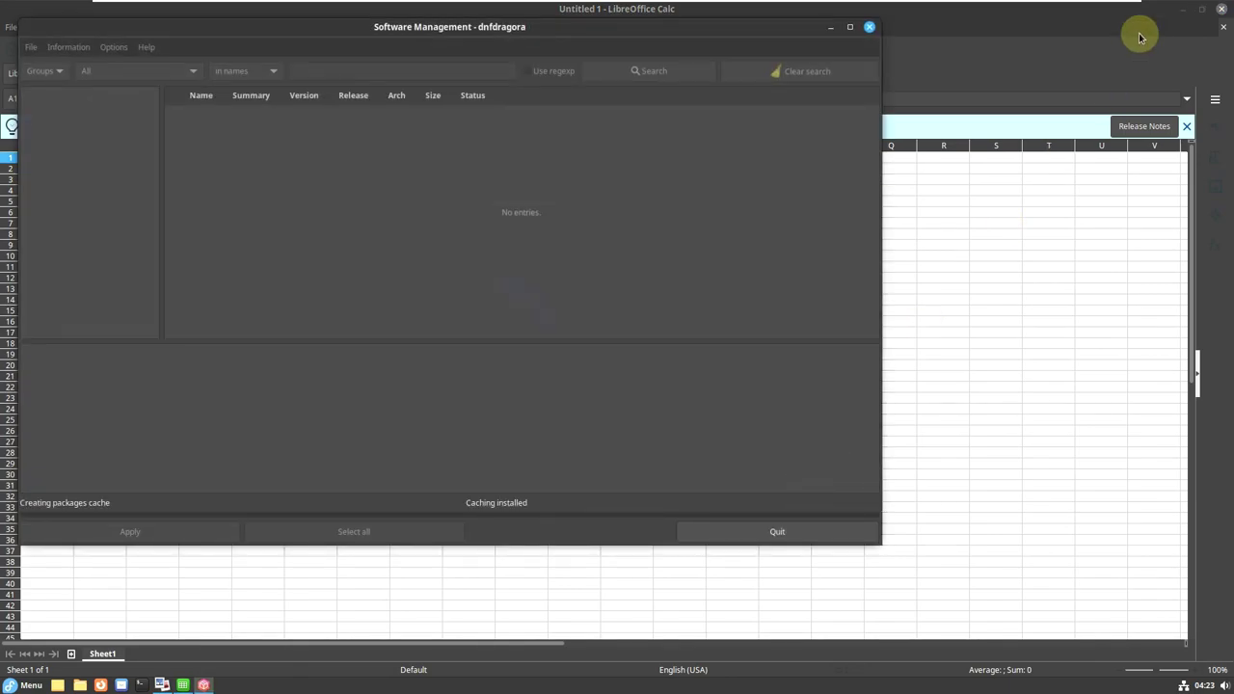
{"action": "left_click", "coordinate": [1190, 27]}
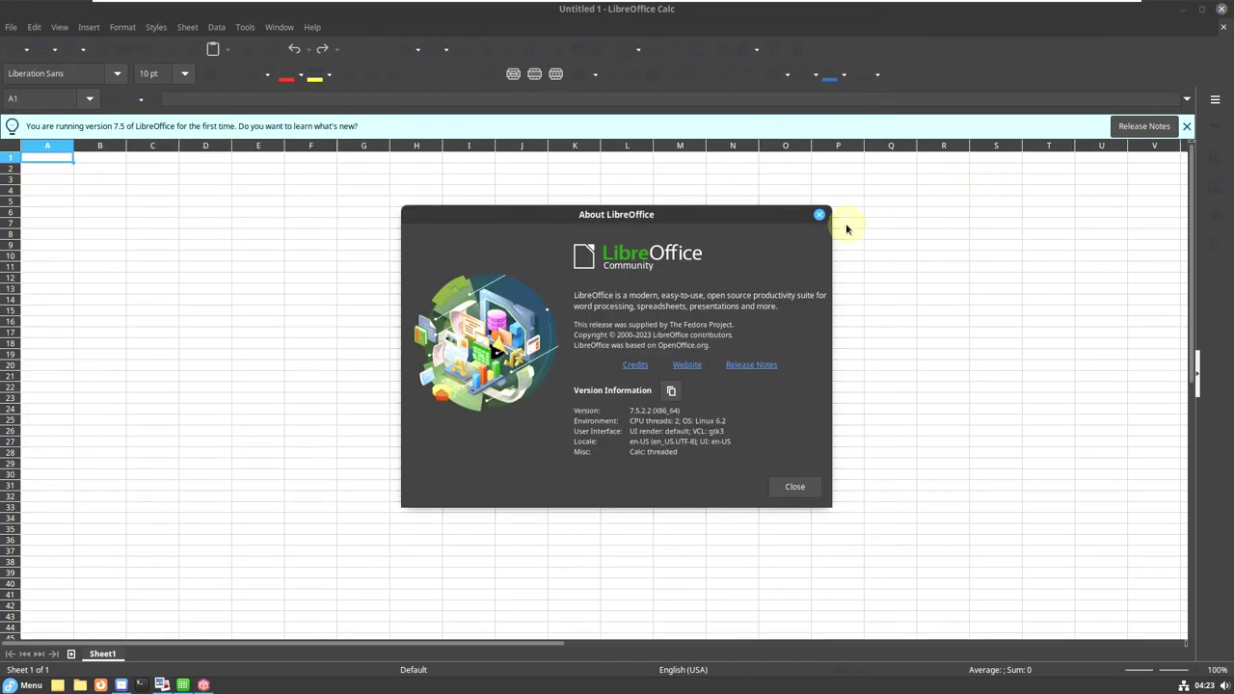
{"action": "left_click", "coordinate": [819, 214]}
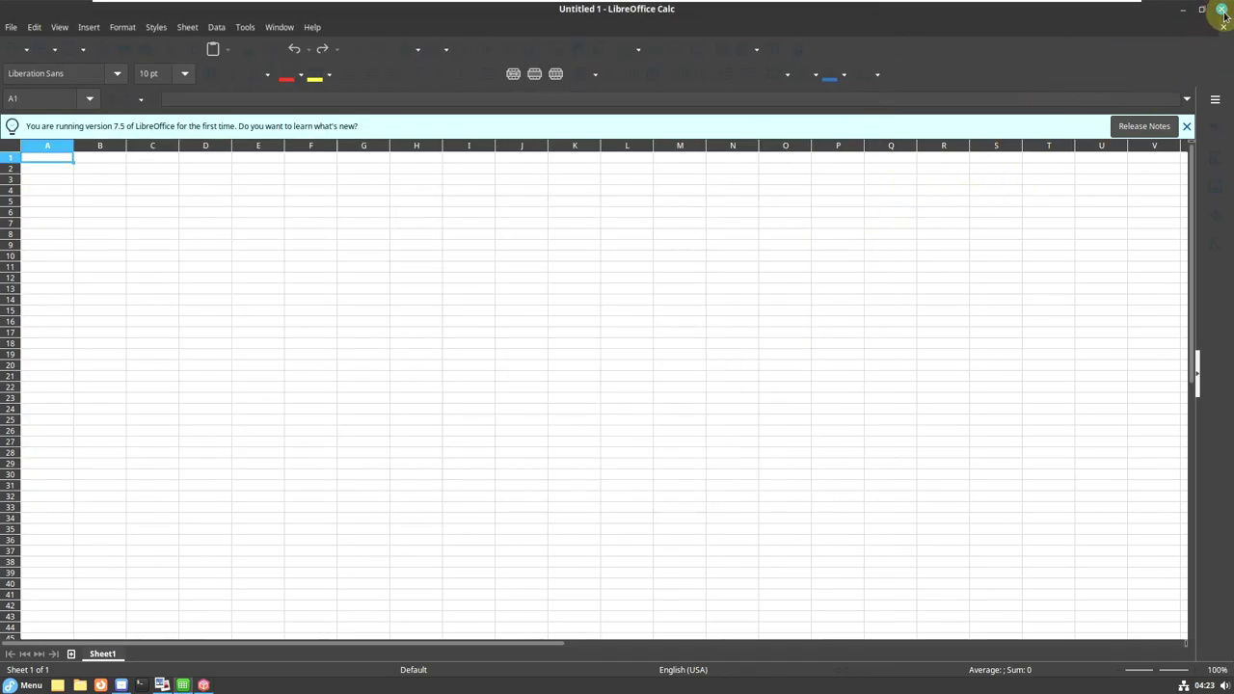
{"action": "left_click", "coordinate": [1221, 9]}
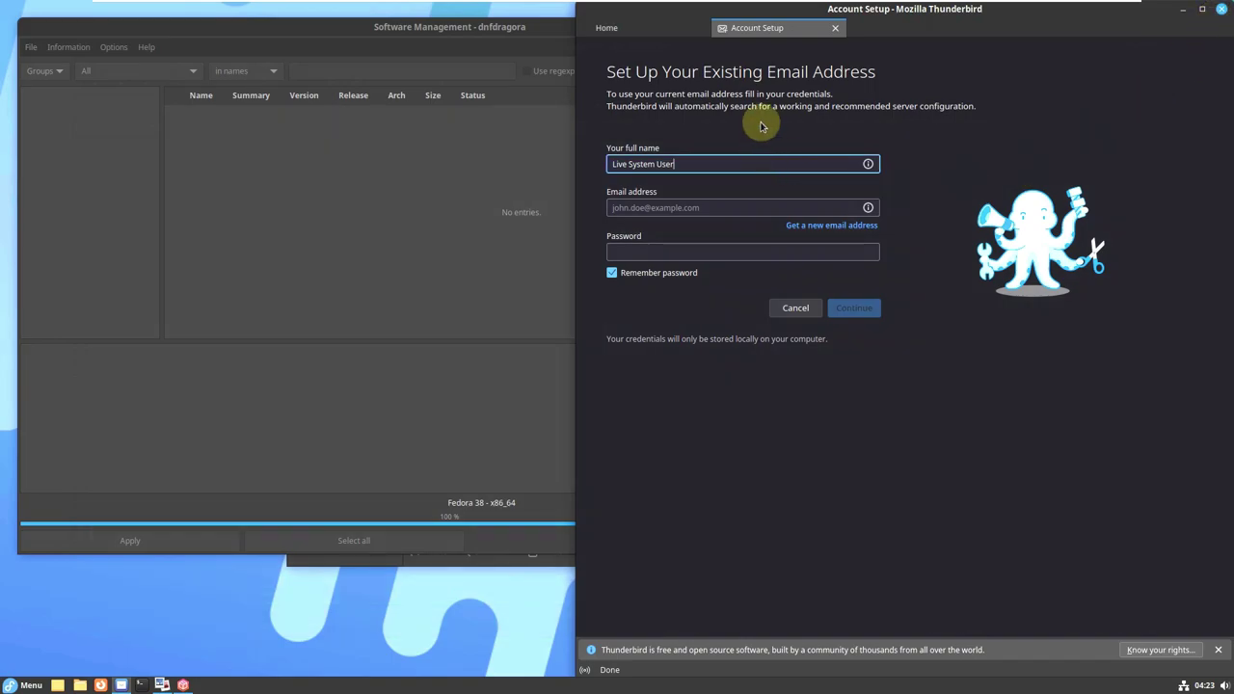
{"action": "left_click", "coordinate": [834, 29]}
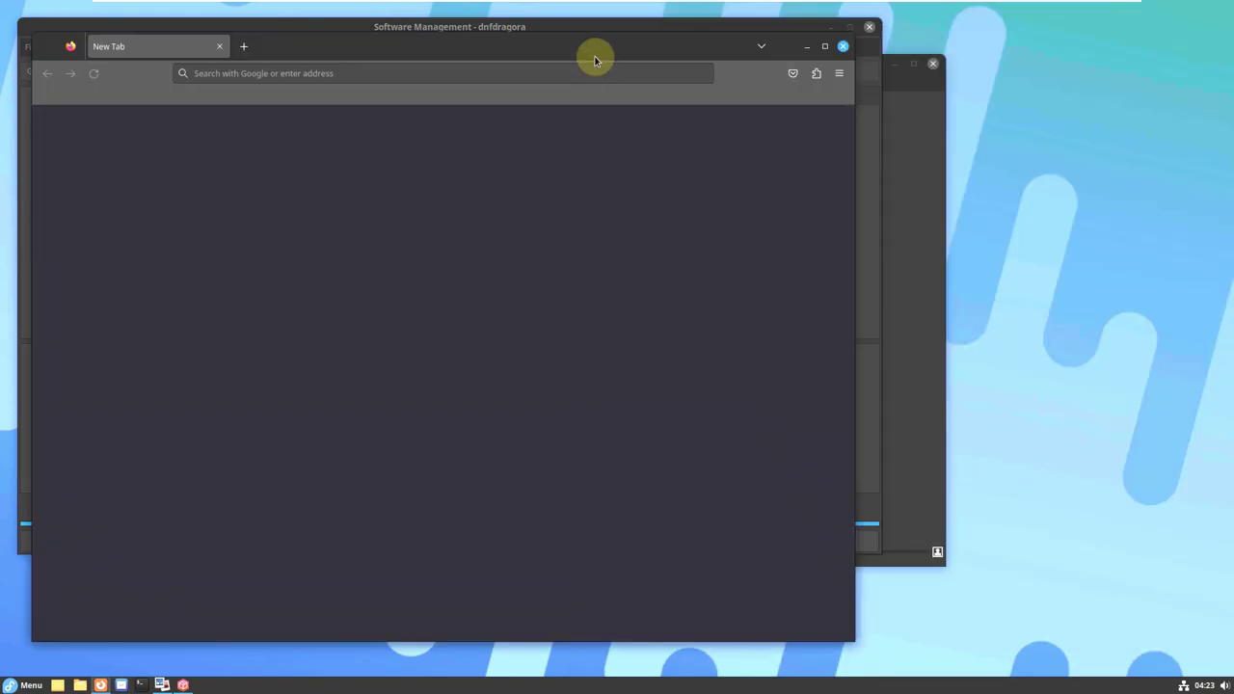
{"action": "left_click", "coordinate": [842, 46]}
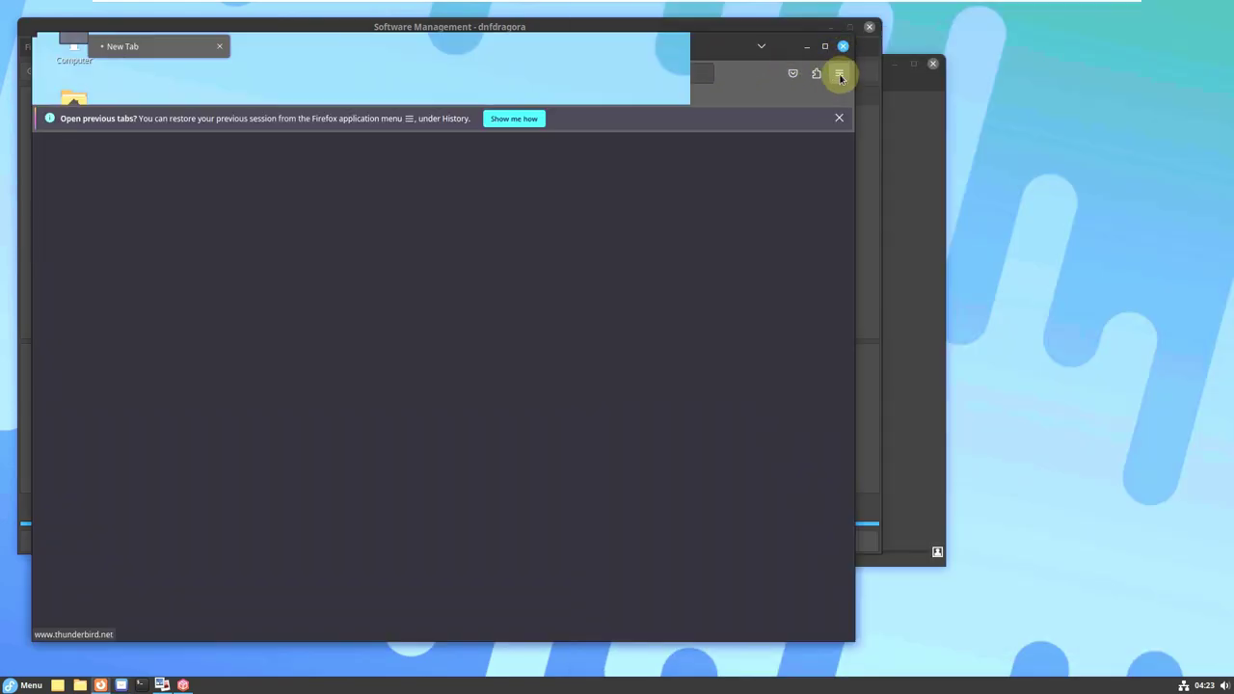
{"action": "left_click_drag", "start_coordinate": [756, 46], "coordinate": [820, 146]}
Dismiss Shotwell's welcome, check version 0.31.7 in About Shotwell, then close Shotwell.
{"action": "left_click", "coordinate": [717, 81]}
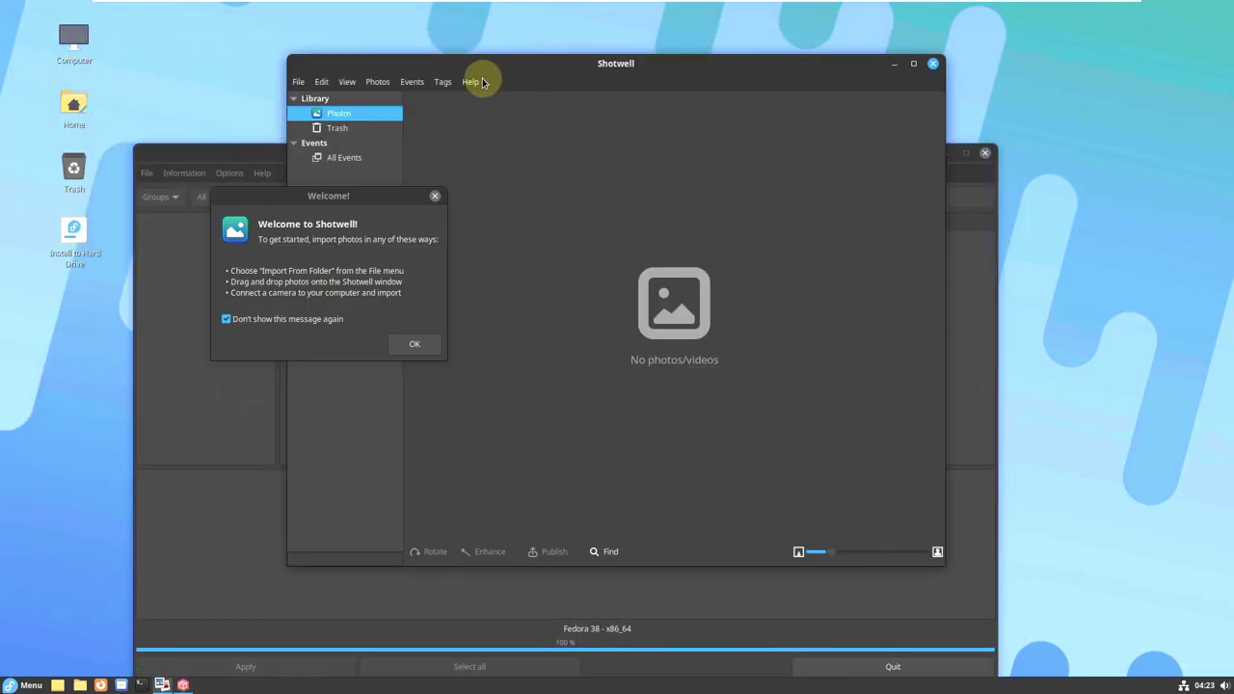
{"action": "left_click", "coordinate": [429, 342]}
{"action": "left_click", "coordinate": [469, 81]}
{"action": "left_click", "coordinate": [508, 164]}
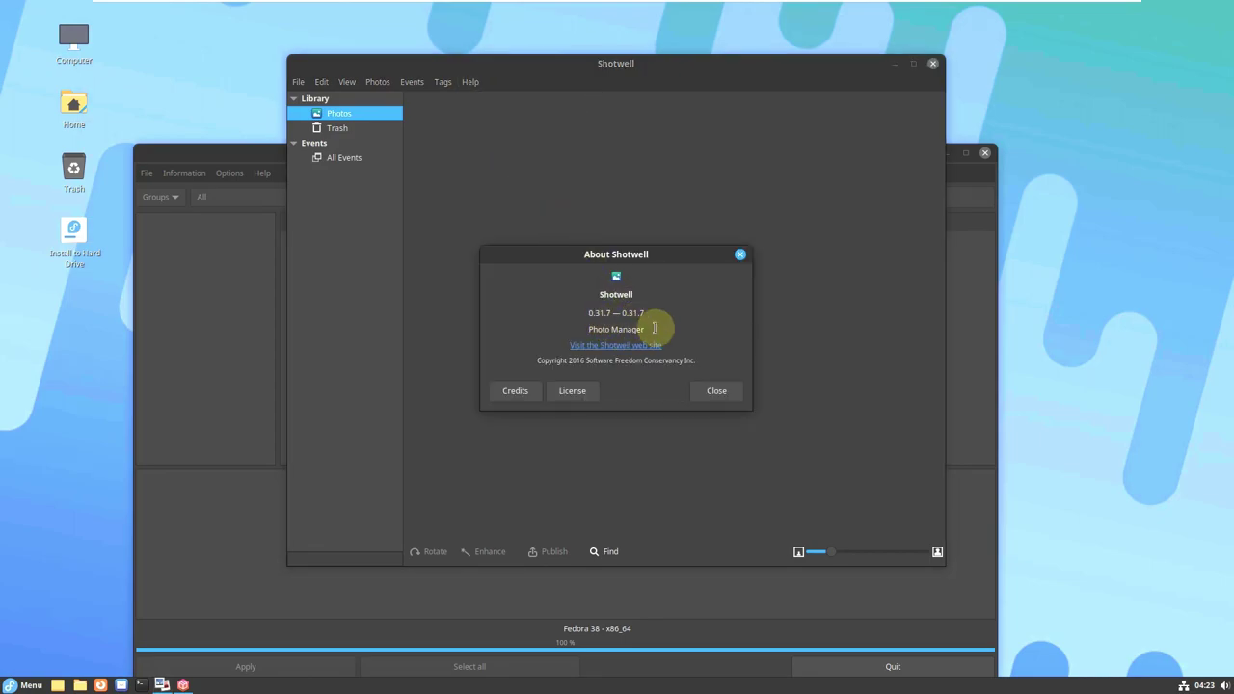
{"action": "left_click", "coordinate": [722, 388]}
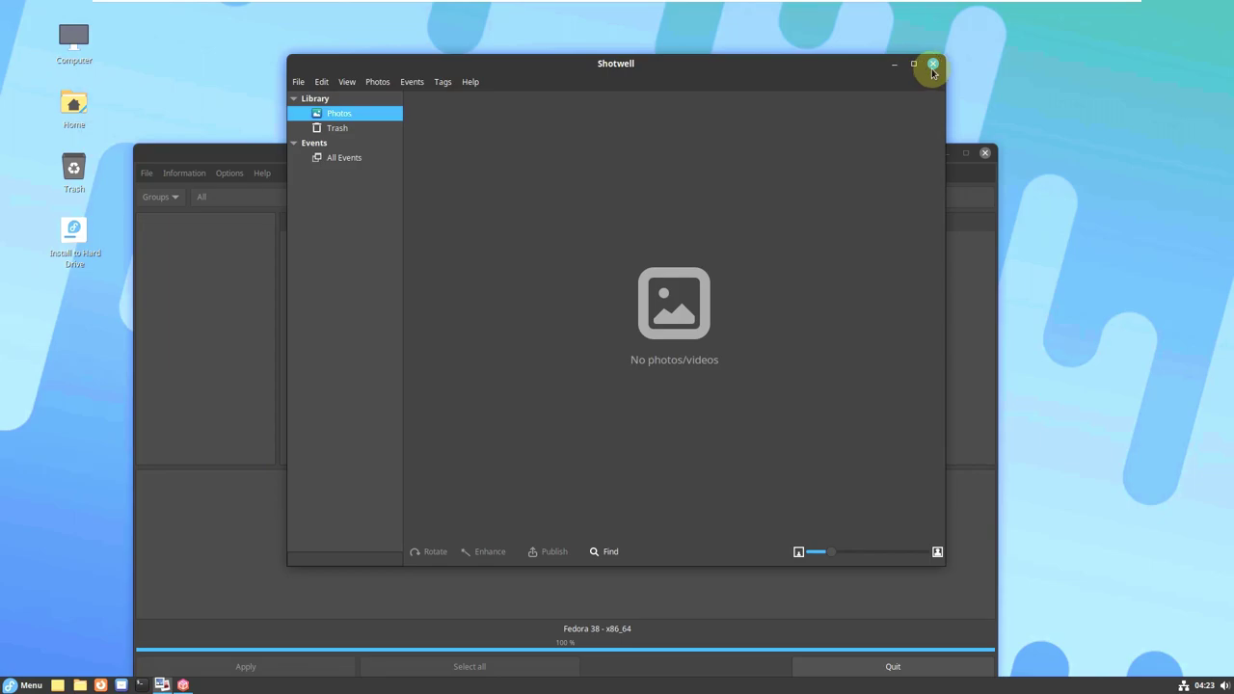
{"action": "left_click", "coordinate": [933, 65]}
{"action": "left_click_drag", "start_coordinate": [816, 140], "coordinate": [882, 66]}
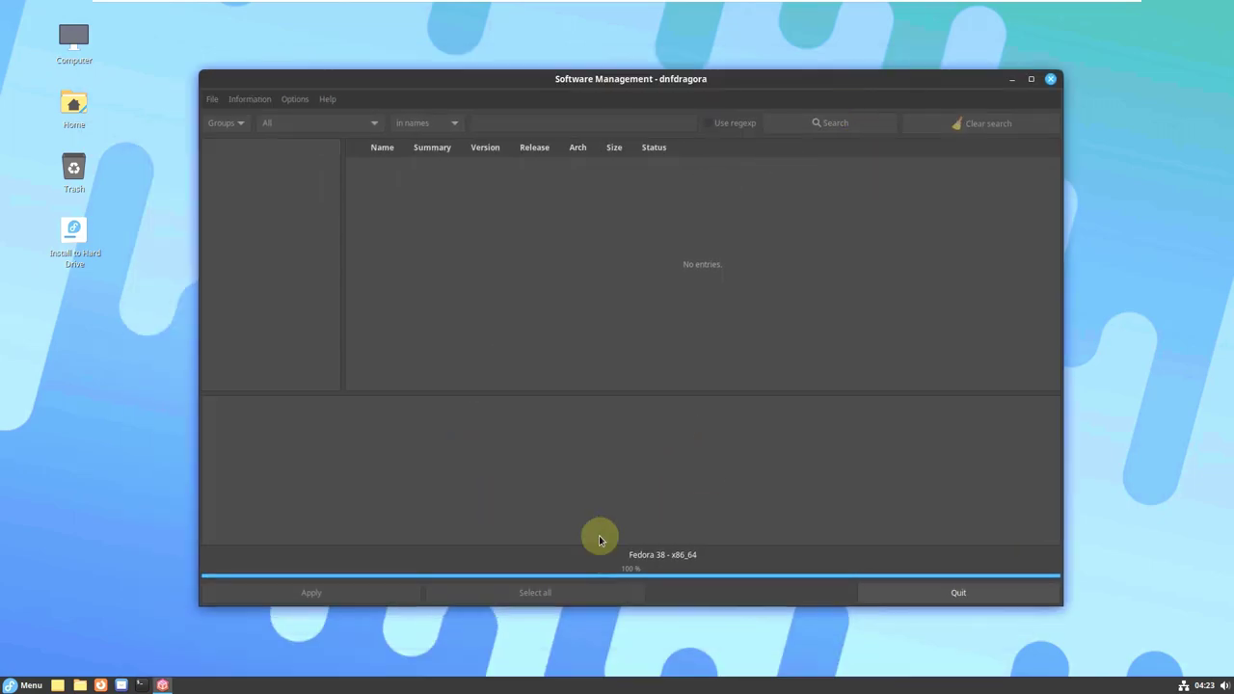
Launch Redshift from the menu's All Applications list.
{"action": "left_click", "coordinate": [7, 682]}
{"action": "left_click", "coordinate": [123, 430]}
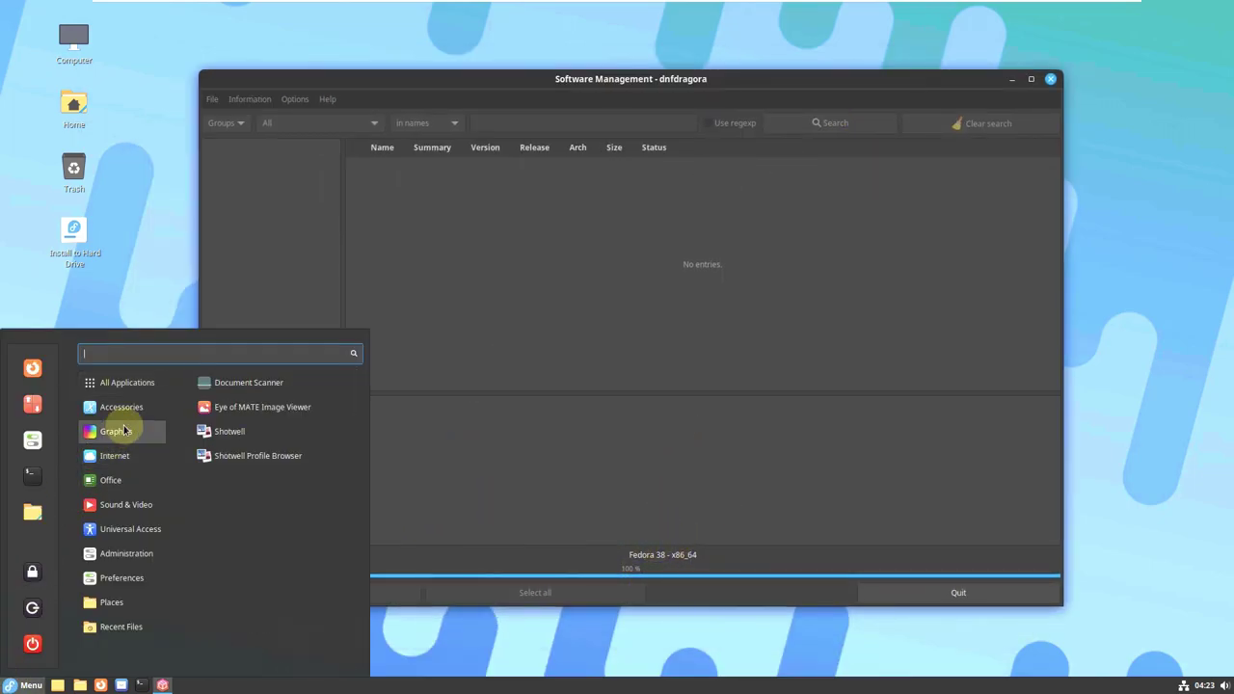
{"action": "left_click", "coordinate": [135, 384]}
{"action": "scroll", "coordinate": [325, 410], "scroll_direction": "down", "scroll_amount": 8}
{"action": "scroll", "coordinate": [326, 412], "scroll_direction": "down", "scroll_amount": 4}
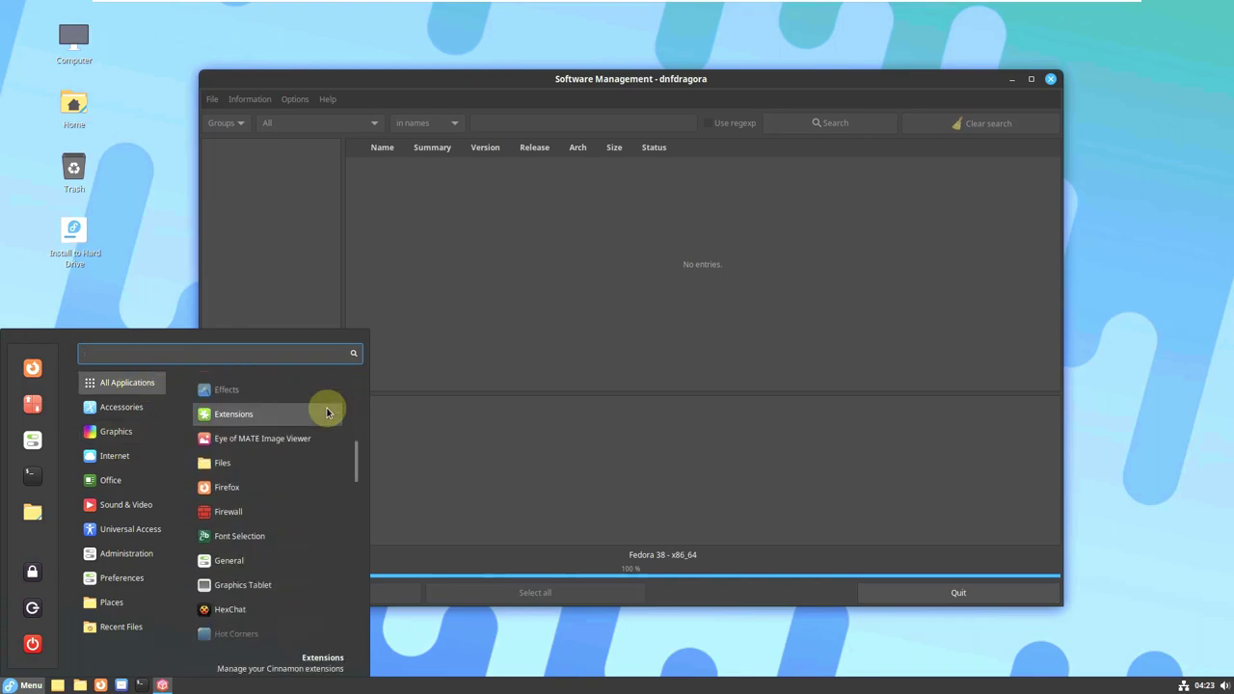
{"action": "scroll", "coordinate": [326, 412], "scroll_direction": "down", "scroll_amount": 8}
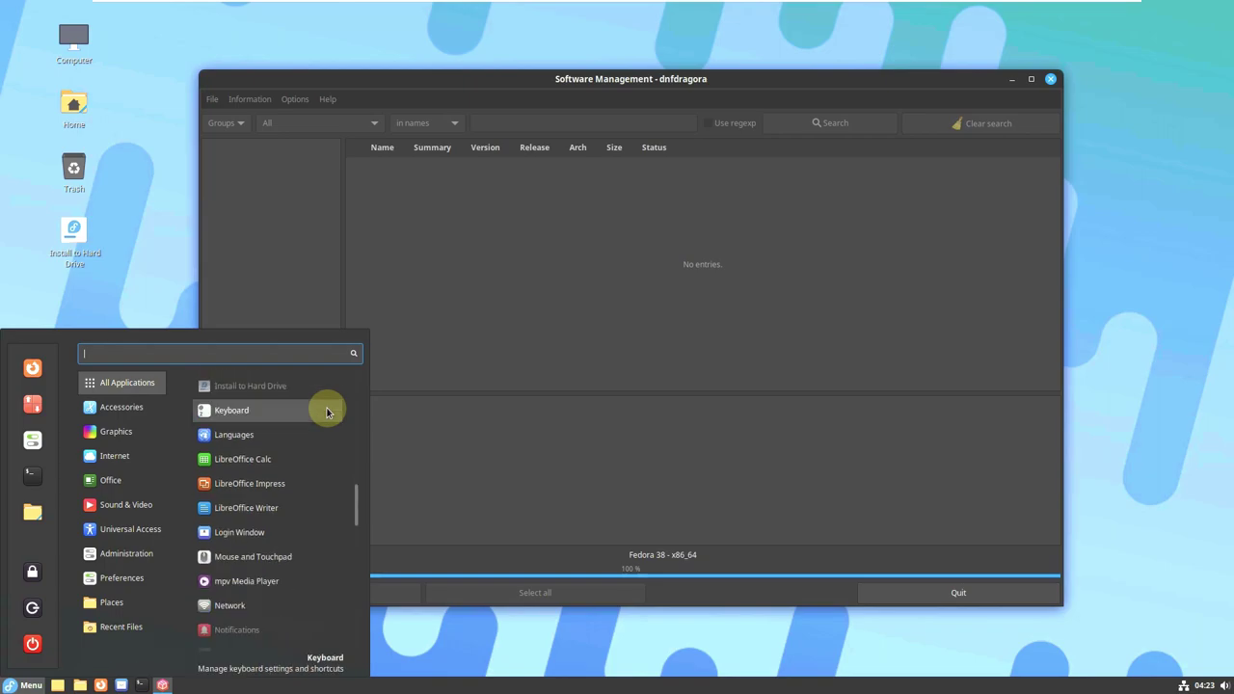
{"action": "scroll", "coordinate": [326, 412], "scroll_direction": "down", "scroll_amount": 7}
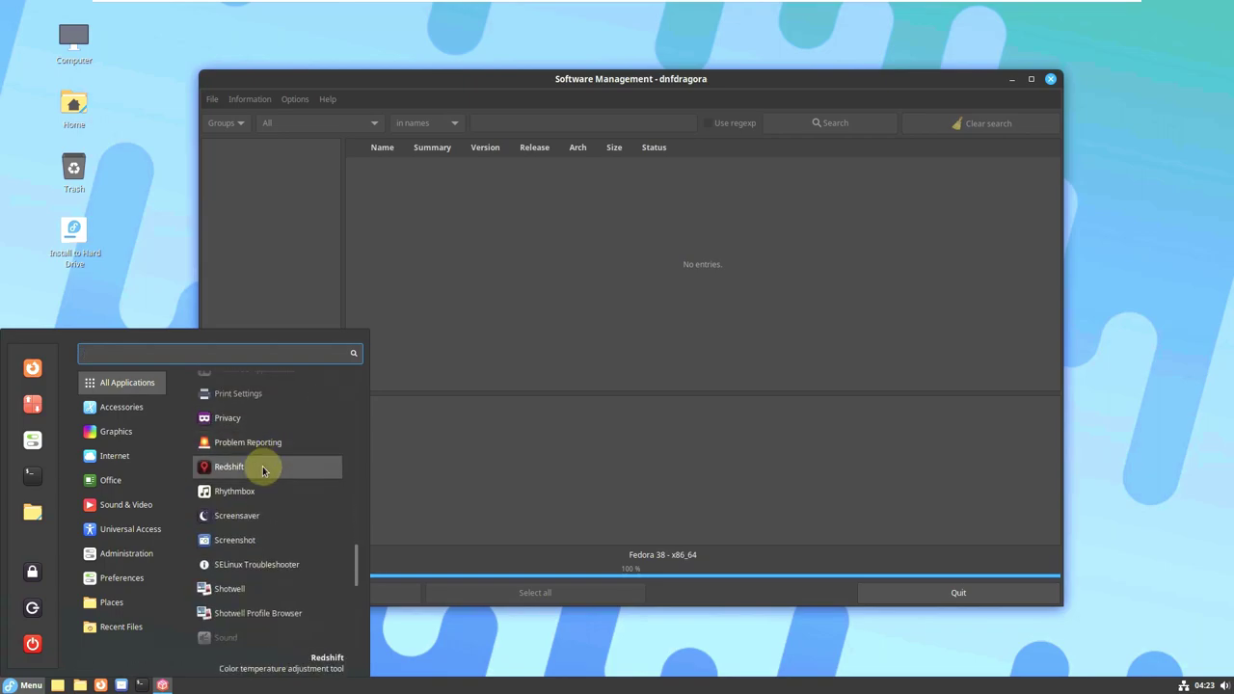
{"action": "left_click", "coordinate": [261, 466]}
Launch Rhythmbox from the menu's Sound & Video category.
{"action": "left_click", "coordinate": [24, 684]}
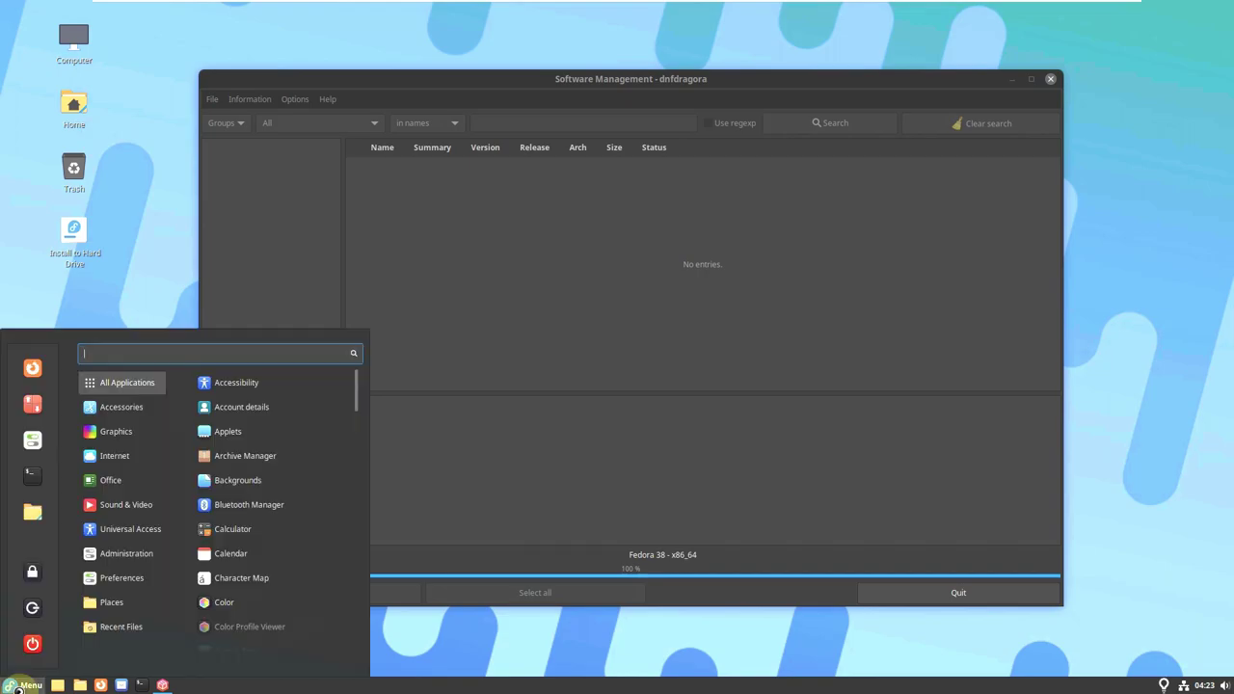
{"action": "mouse_move", "coordinate": [133, 578]}
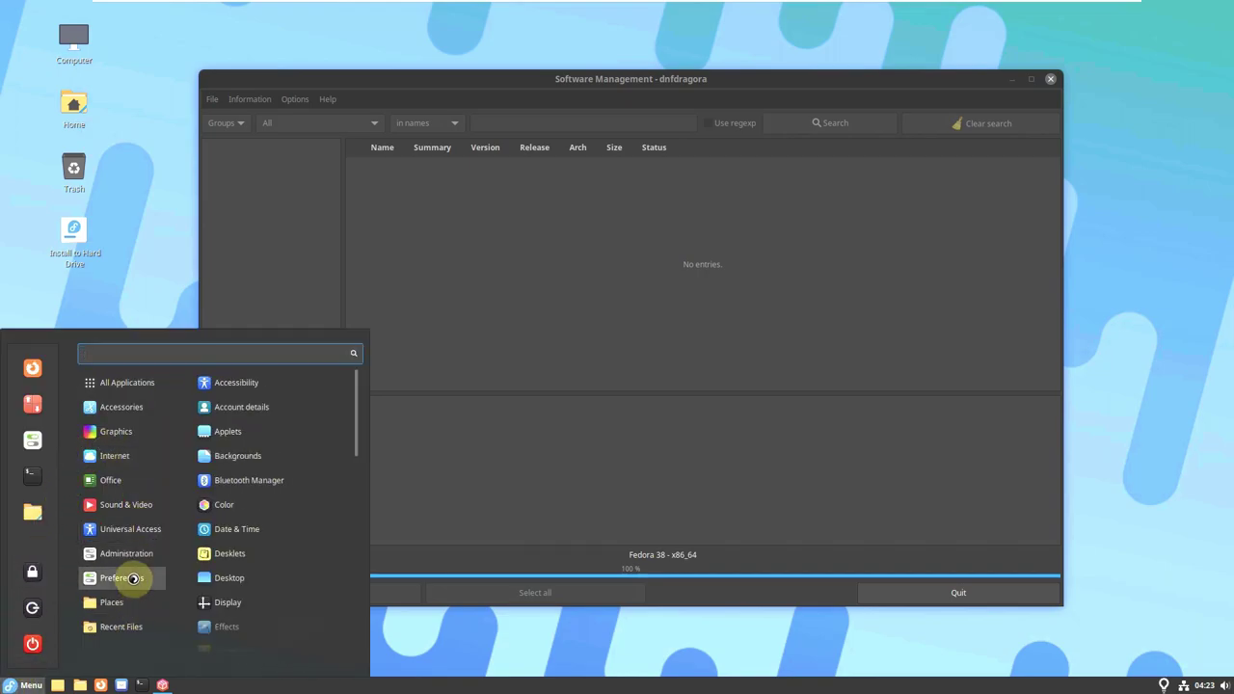
{"action": "scroll", "coordinate": [241, 579], "scroll_direction": "down", "scroll_amount": 5}
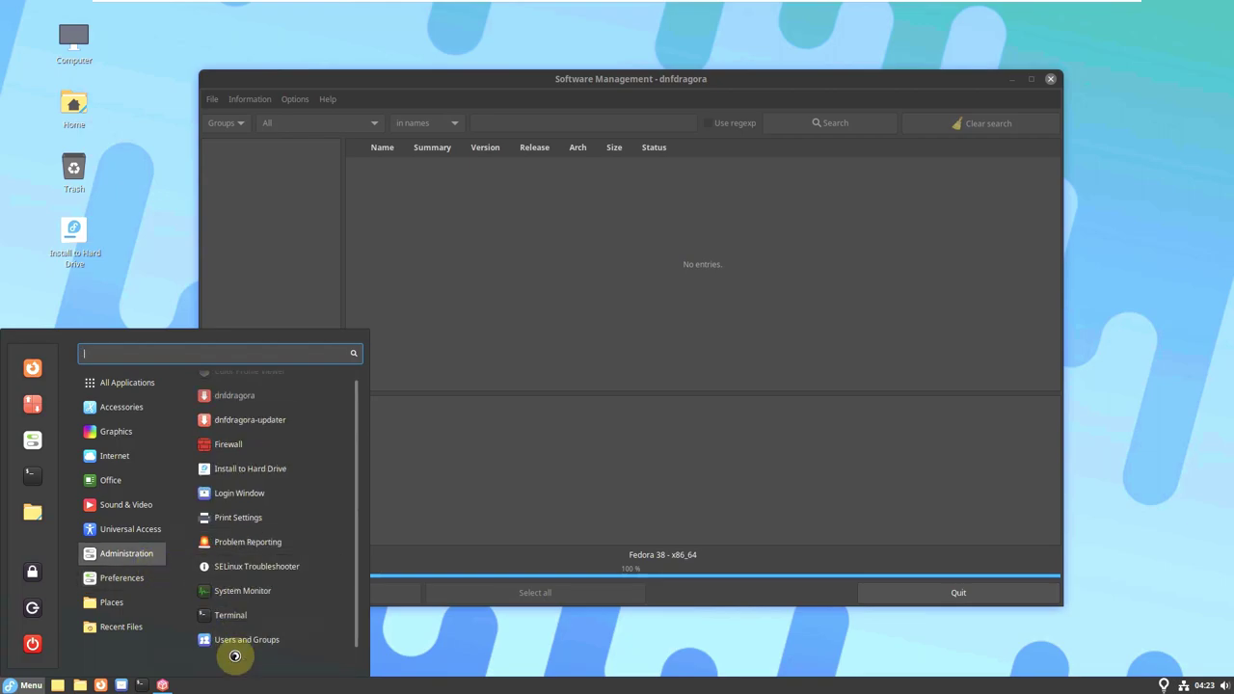
{"action": "scroll", "coordinate": [236, 478], "scroll_direction": "up", "scroll_amount": 1}
{"action": "mouse_move", "coordinate": [135, 529]}
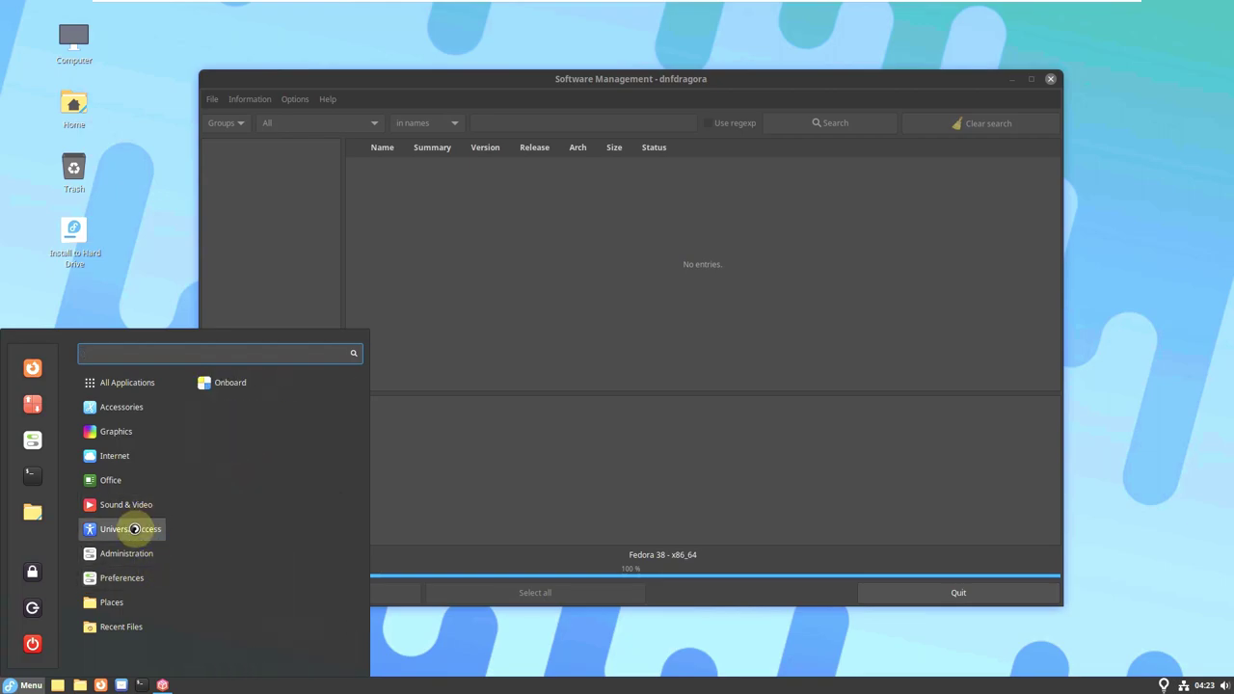
{"action": "mouse_move", "coordinate": [136, 507]}
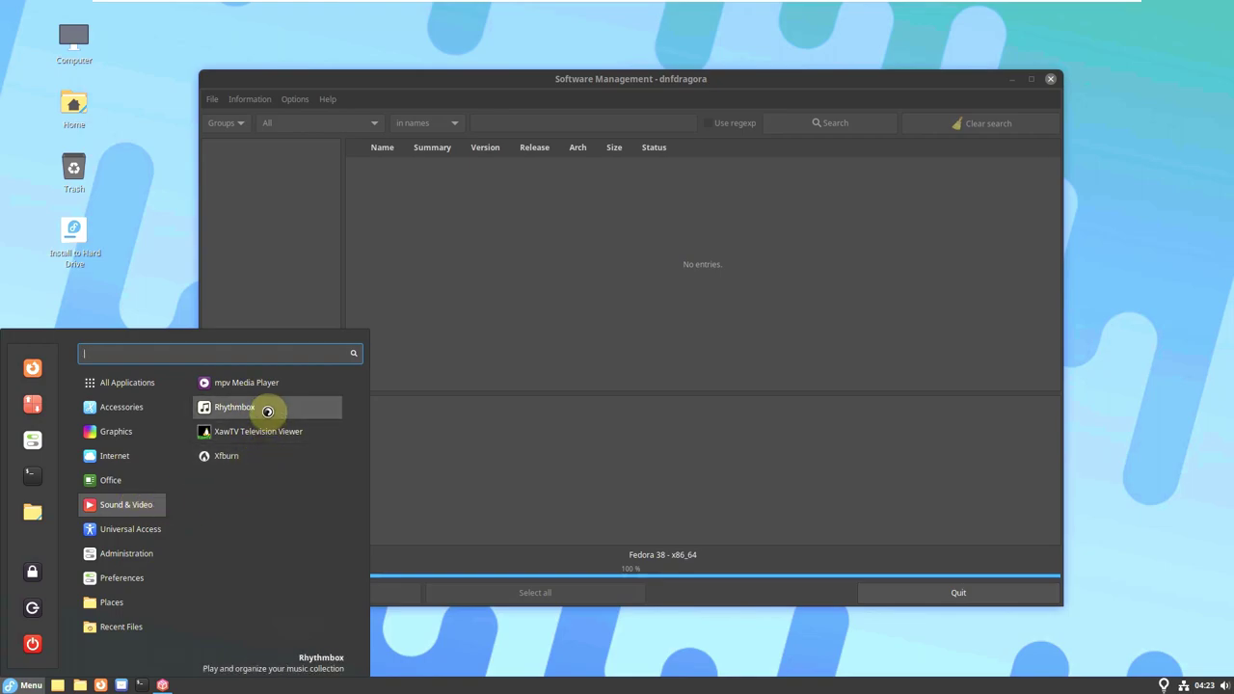
{"action": "left_click", "coordinate": [234, 407]}
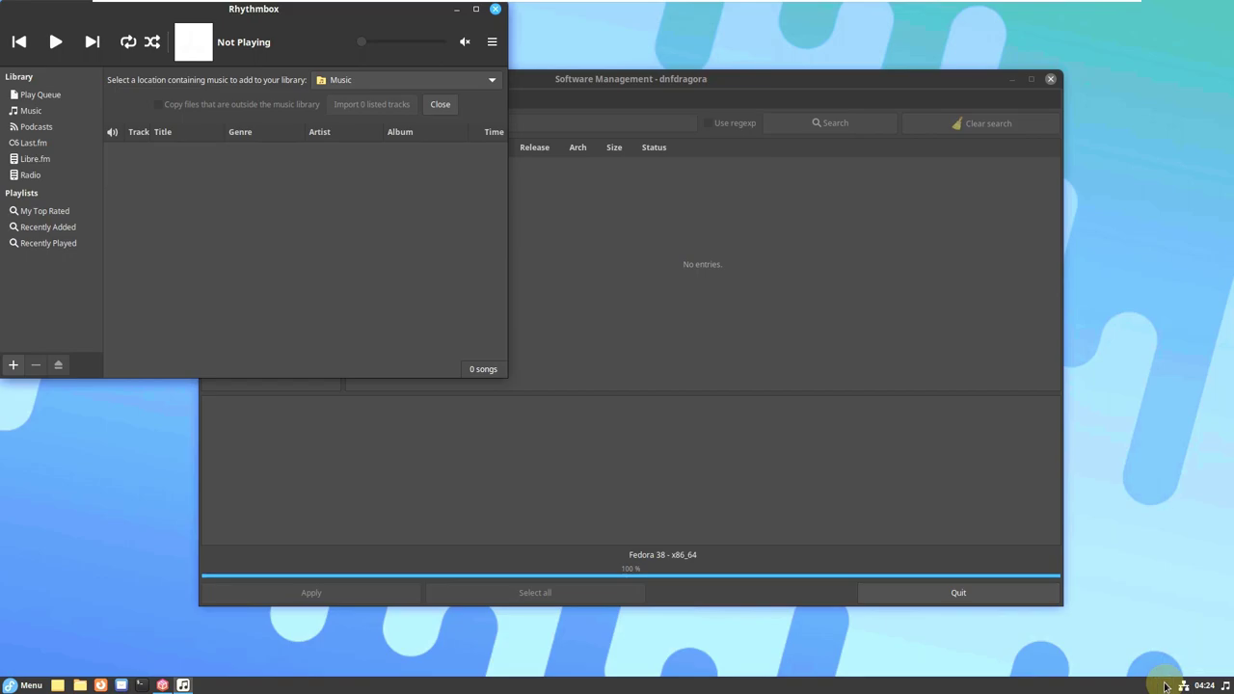
Centre Rhythmbox, view its About Rhythmbox version details, then close the player.
{"action": "left_click_drag", "start_coordinate": [256, 47], "coordinate": [456, 162]}
{"action": "left_click", "coordinate": [693, 157]}
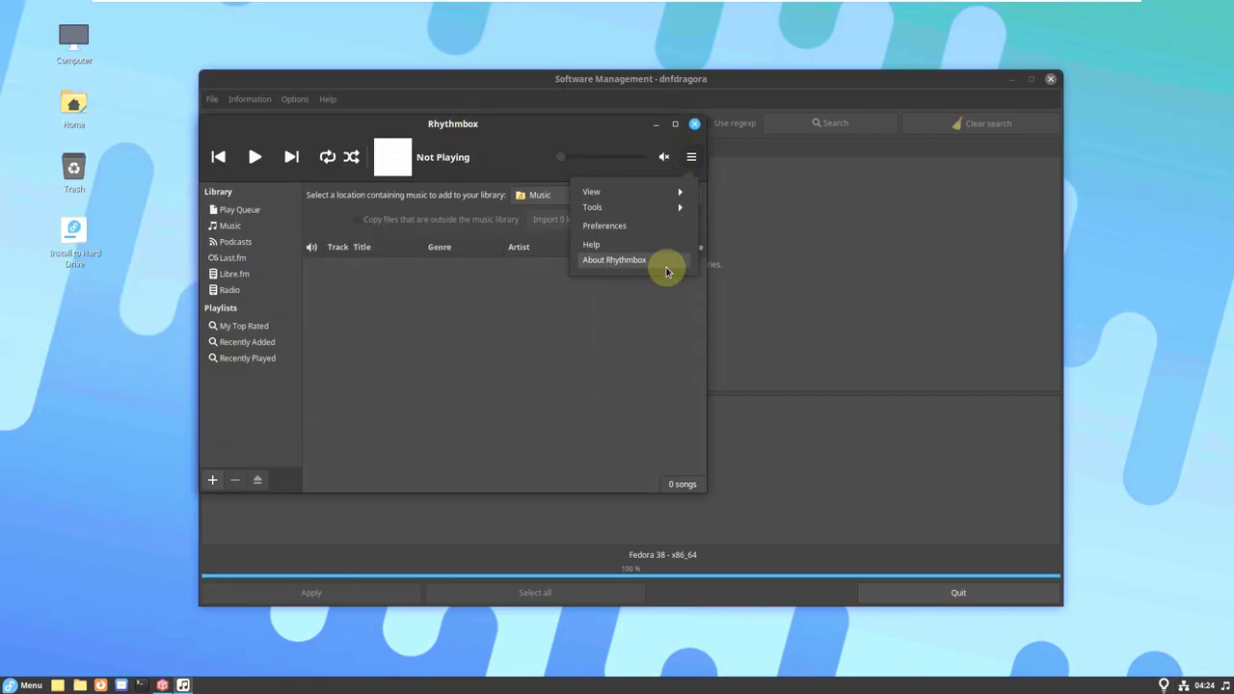
{"action": "left_click", "coordinate": [664, 265]}
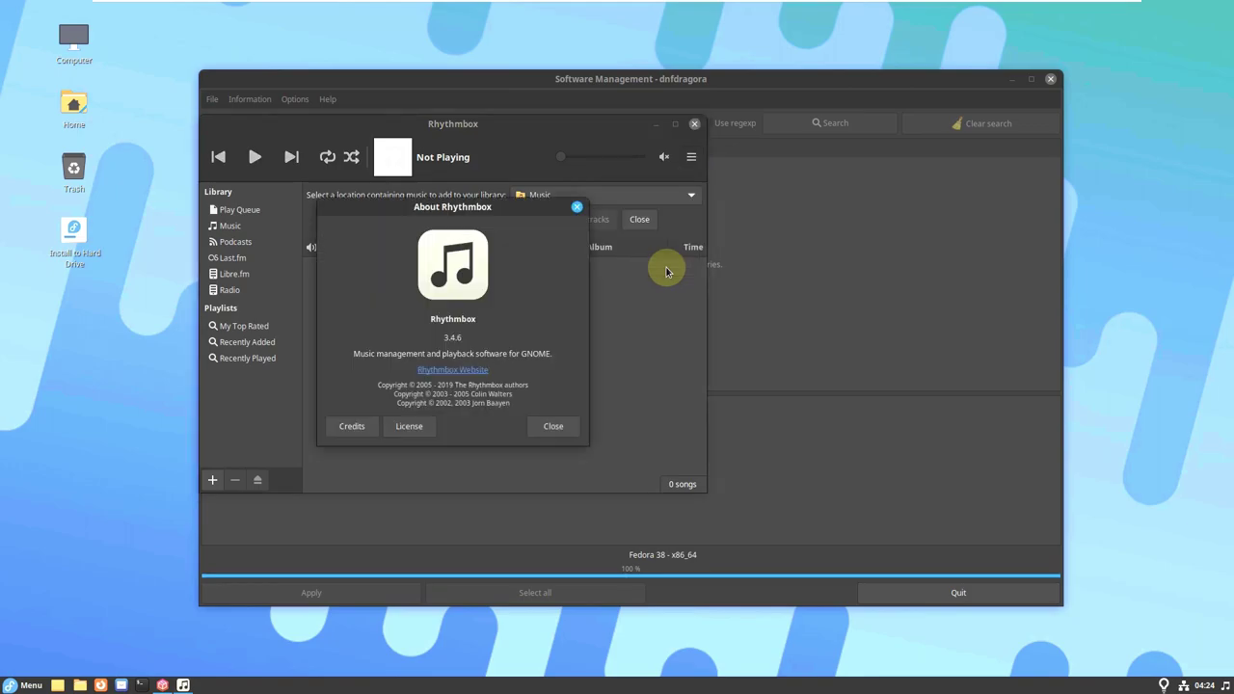
{"action": "left_click", "coordinate": [570, 428]}
{"action": "left_click", "coordinate": [694, 124]}
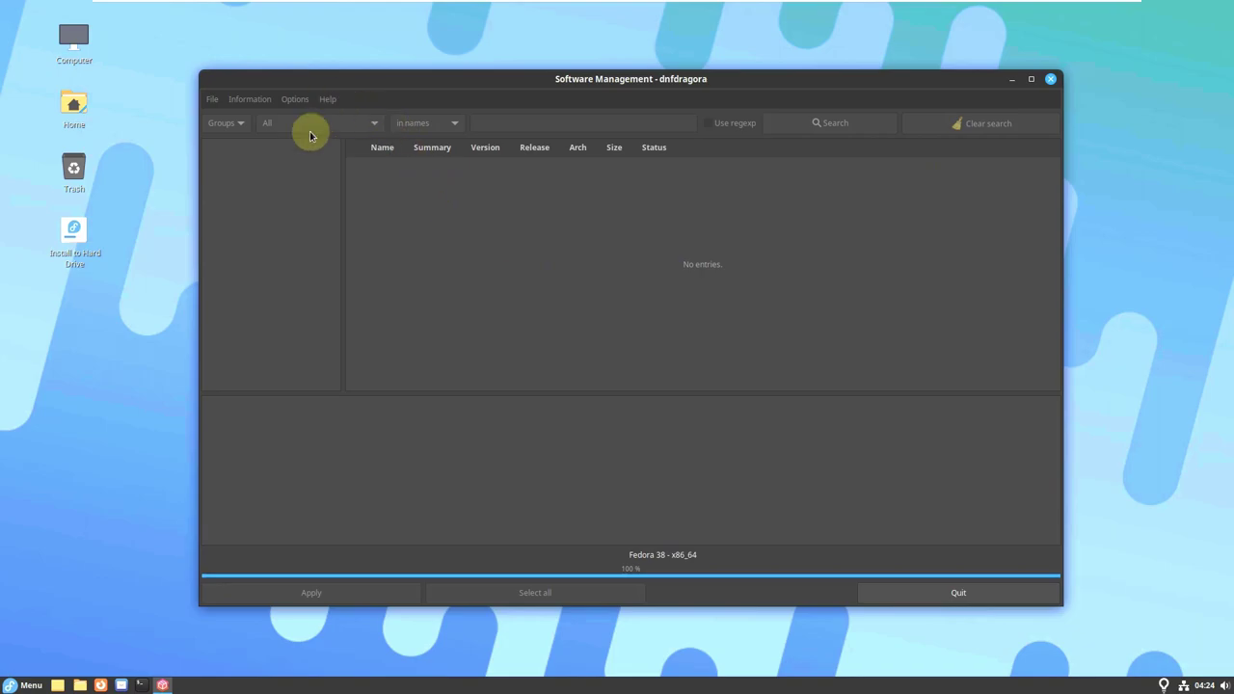
{"action": "right_click", "coordinate": [77, 101]}
{"action": "left_click", "coordinate": [129, 121]}
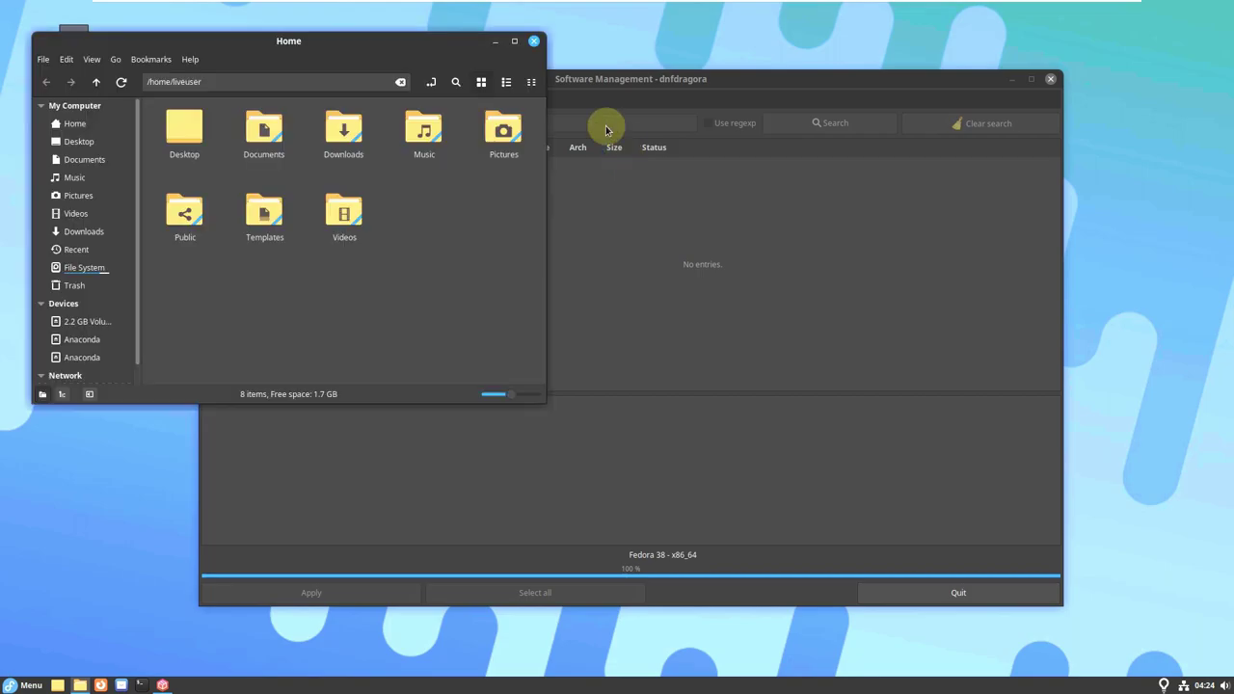
{"action": "left_click", "coordinate": [188, 61]}
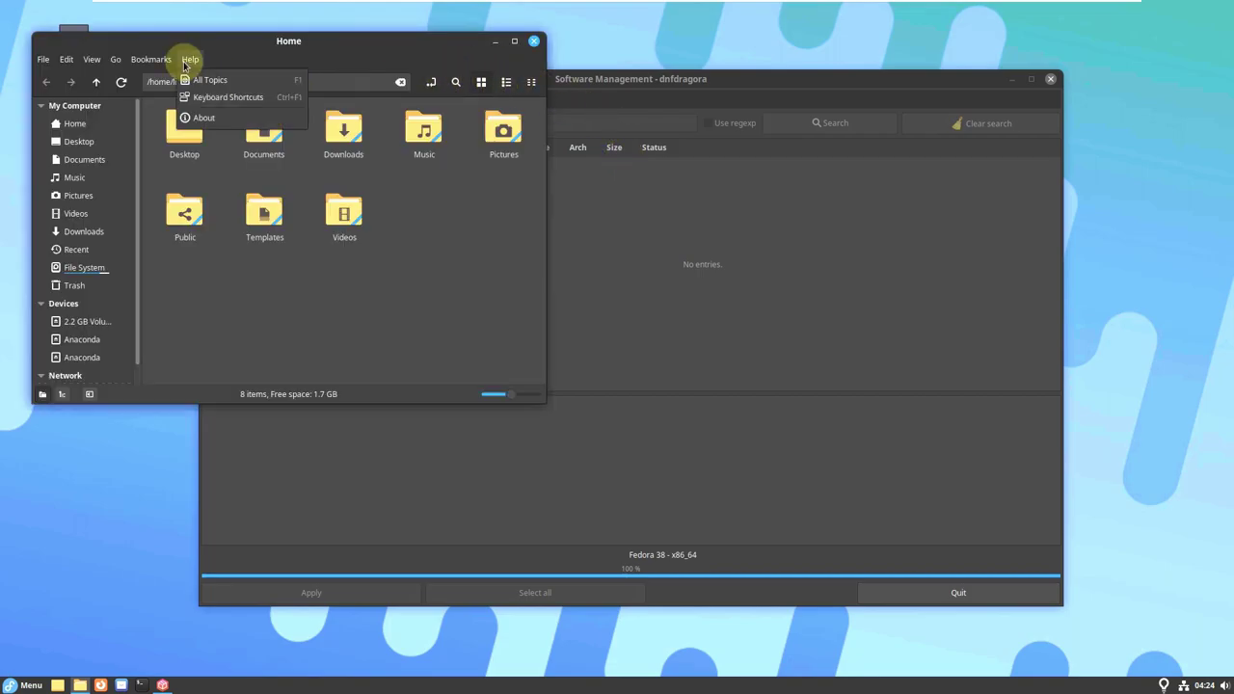
{"action": "left_click", "coordinate": [203, 118]}
{"action": "left_click_drag", "start_coordinate": [326, 252], "coordinate": [272, 257]}
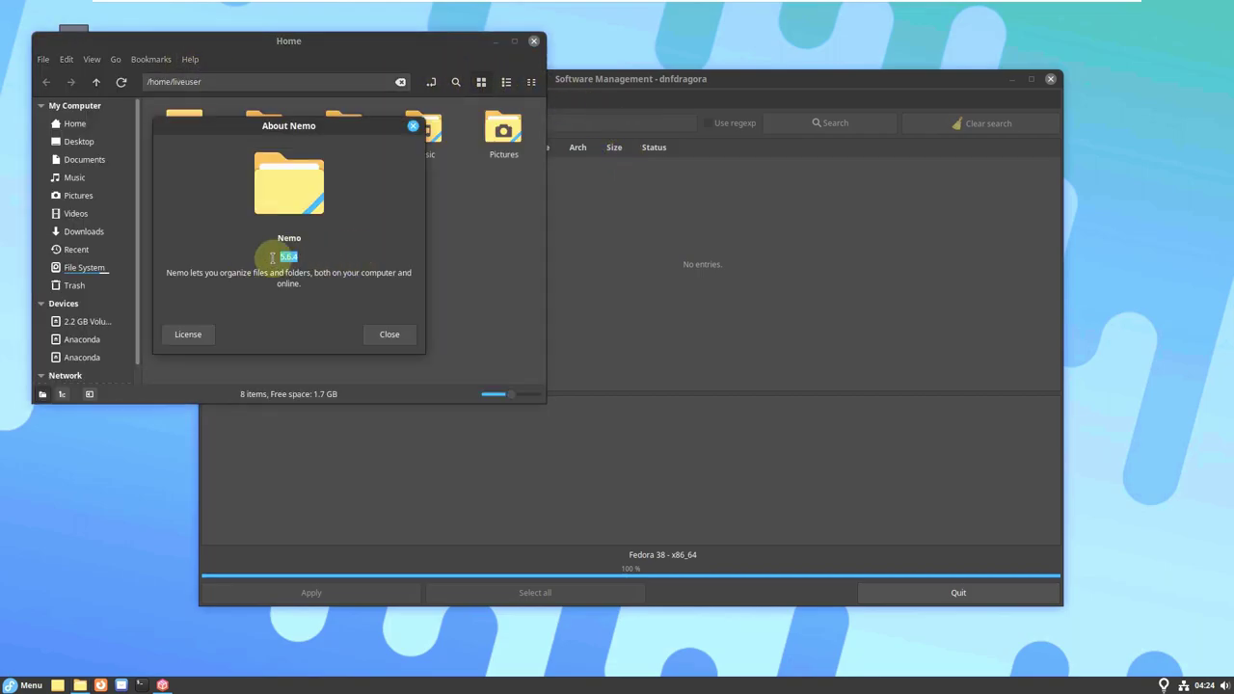
{"action": "left_click", "coordinate": [390, 336]}
{"action": "left_click", "coordinate": [533, 43]}
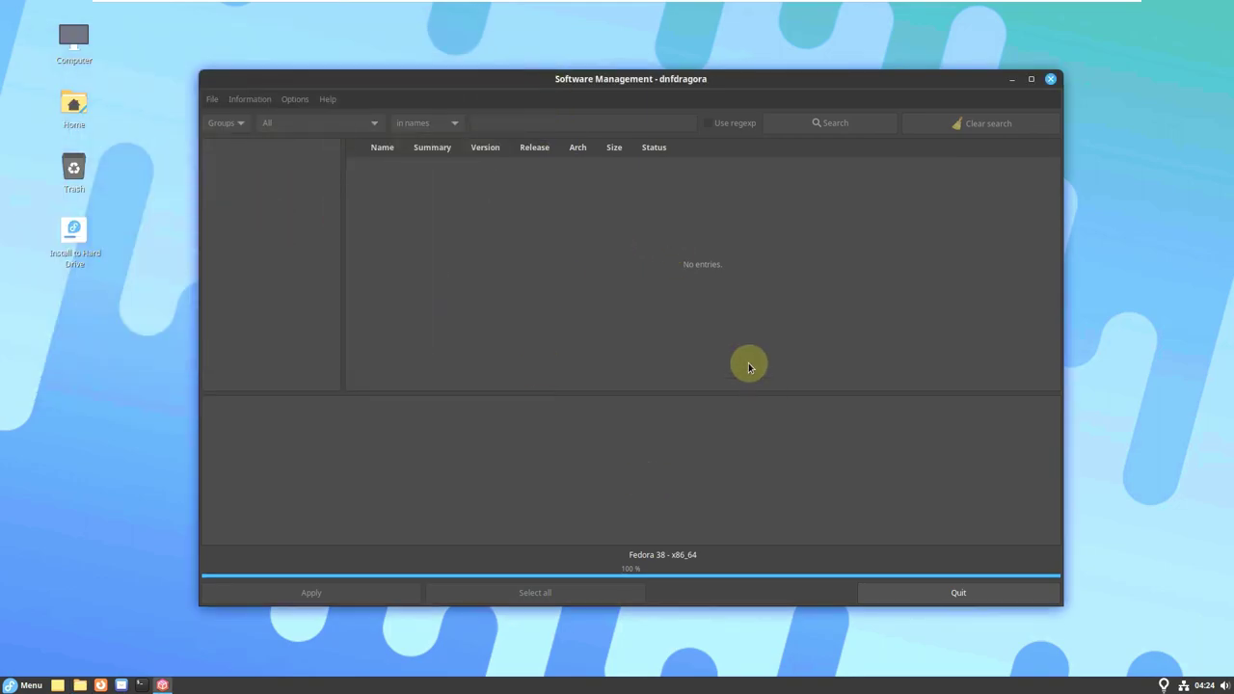
Quit Software Management and, once it hangs, force-quit it from the not-responding dialog.
{"action": "left_click_drag", "start_coordinate": [625, 82], "coordinate": [663, 87]}
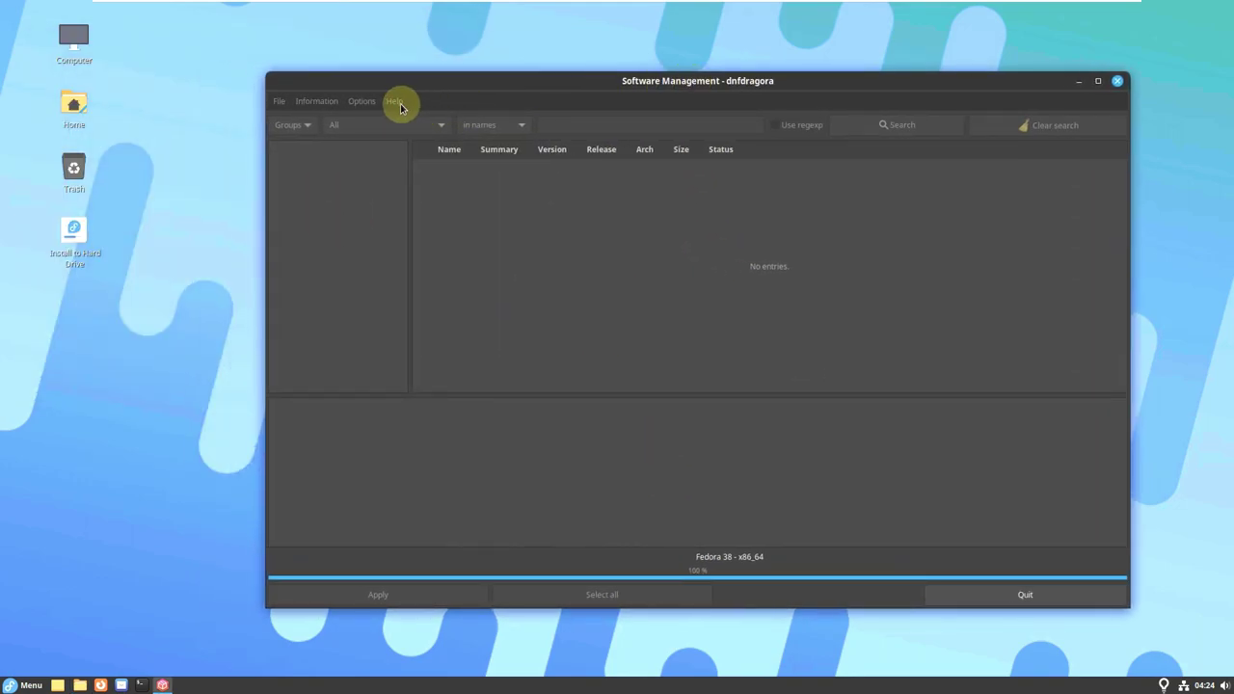
{"action": "left_click", "coordinate": [990, 605]}
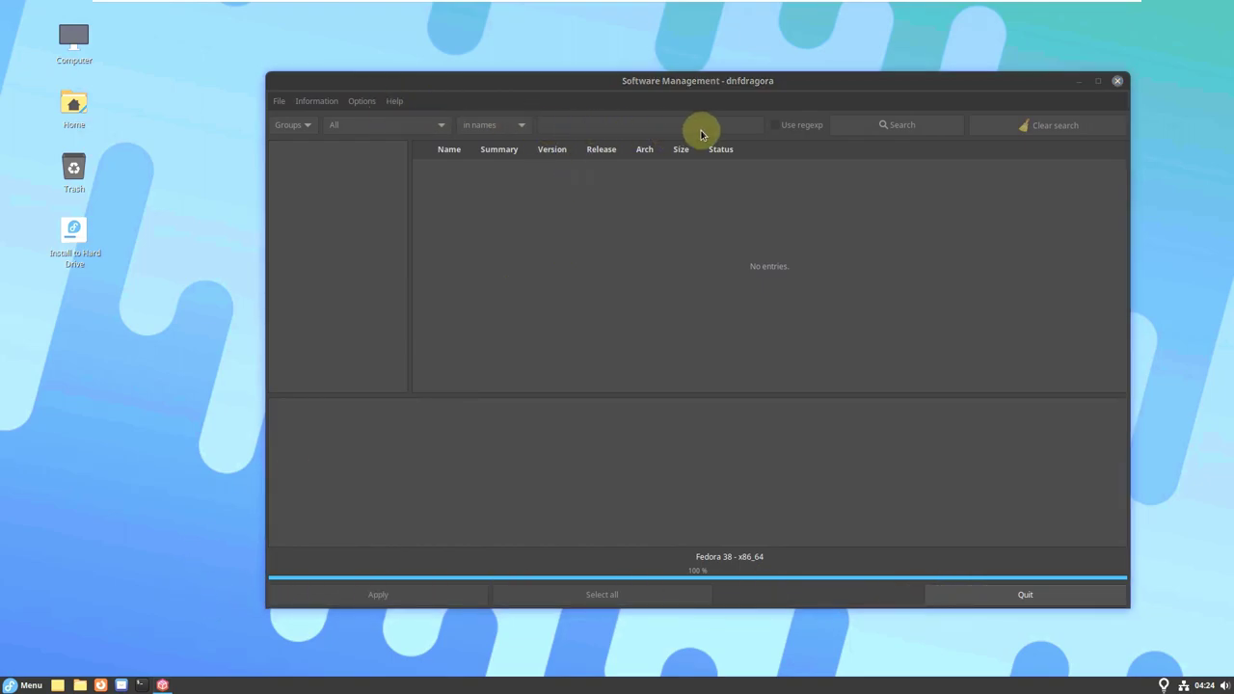
{"action": "left_click", "coordinate": [1005, 594]}
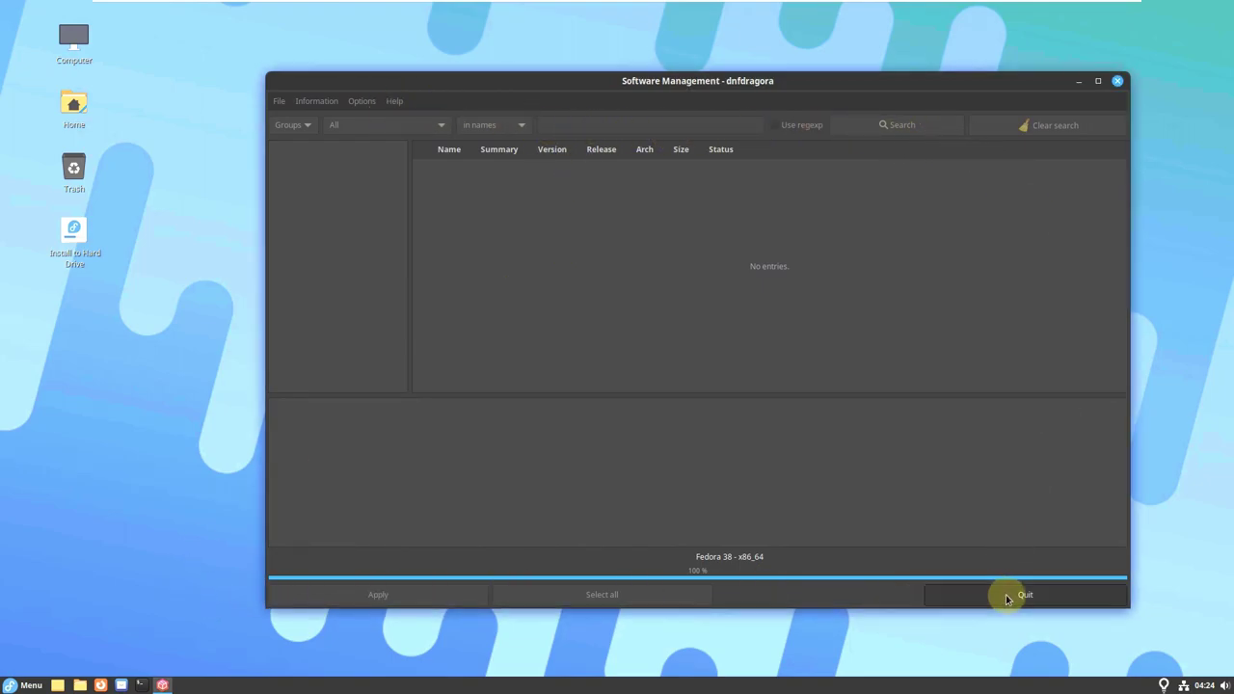
{"action": "right_click", "coordinate": [1164, 690]}
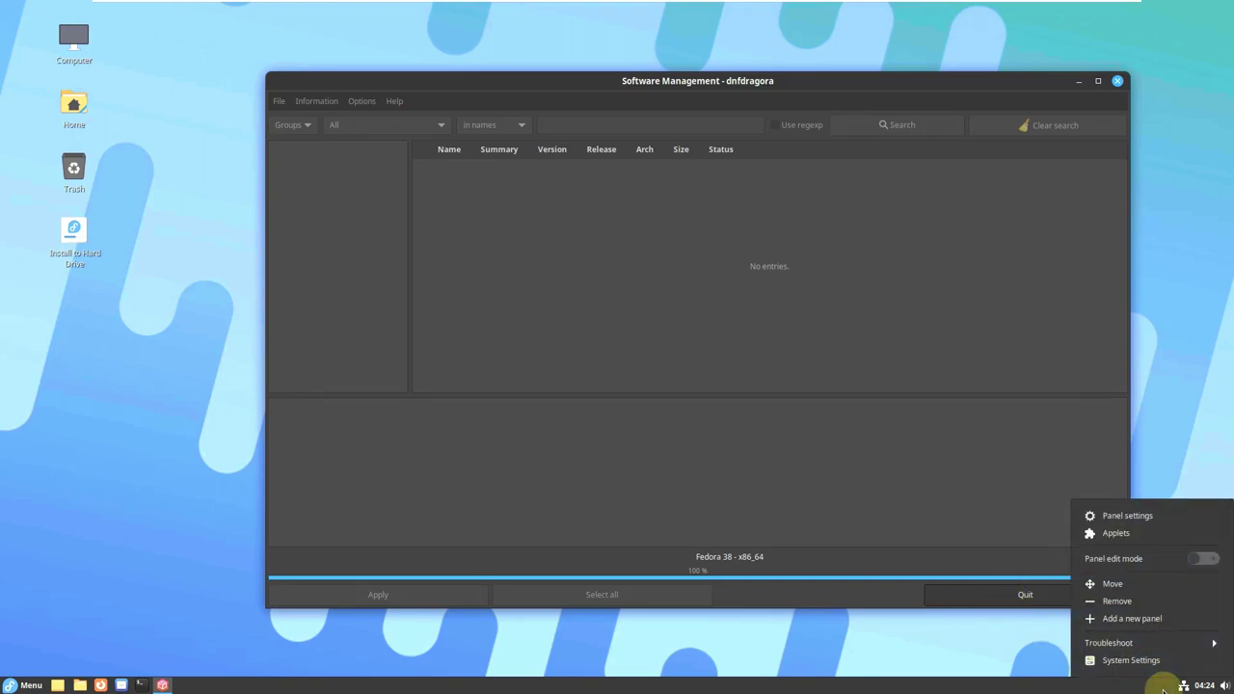
{"action": "left_click", "coordinate": [1165, 376]}
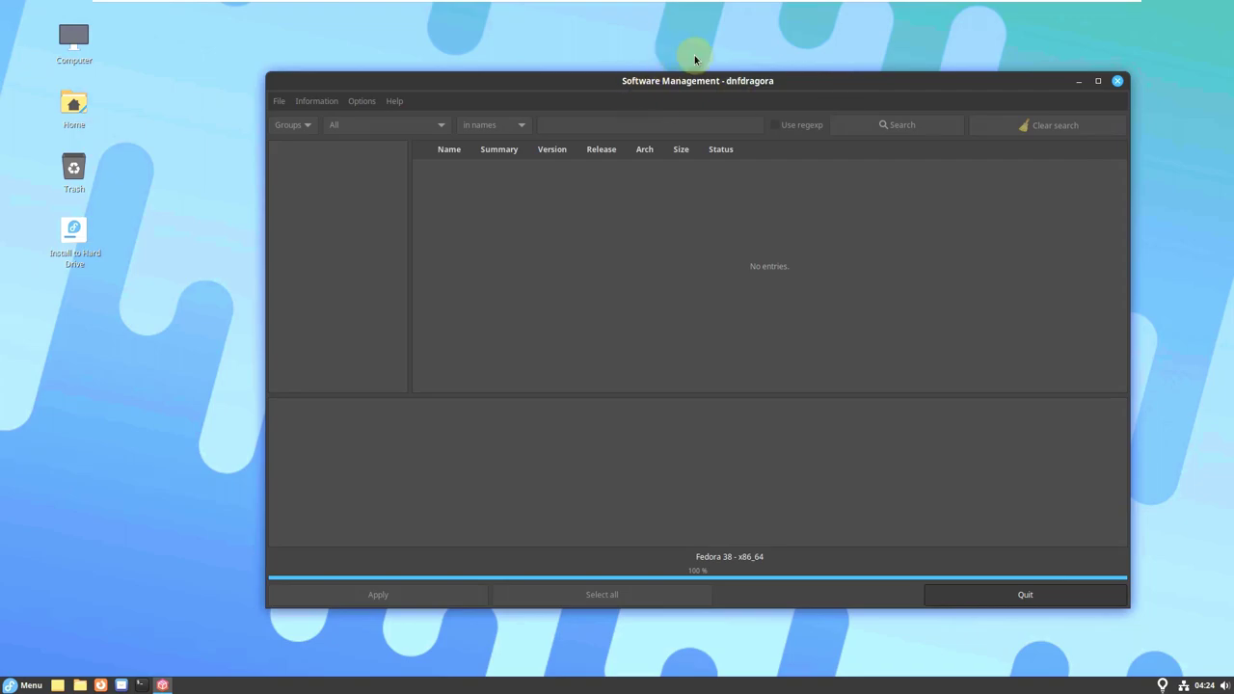
{"action": "left_click", "coordinate": [160, 417]}
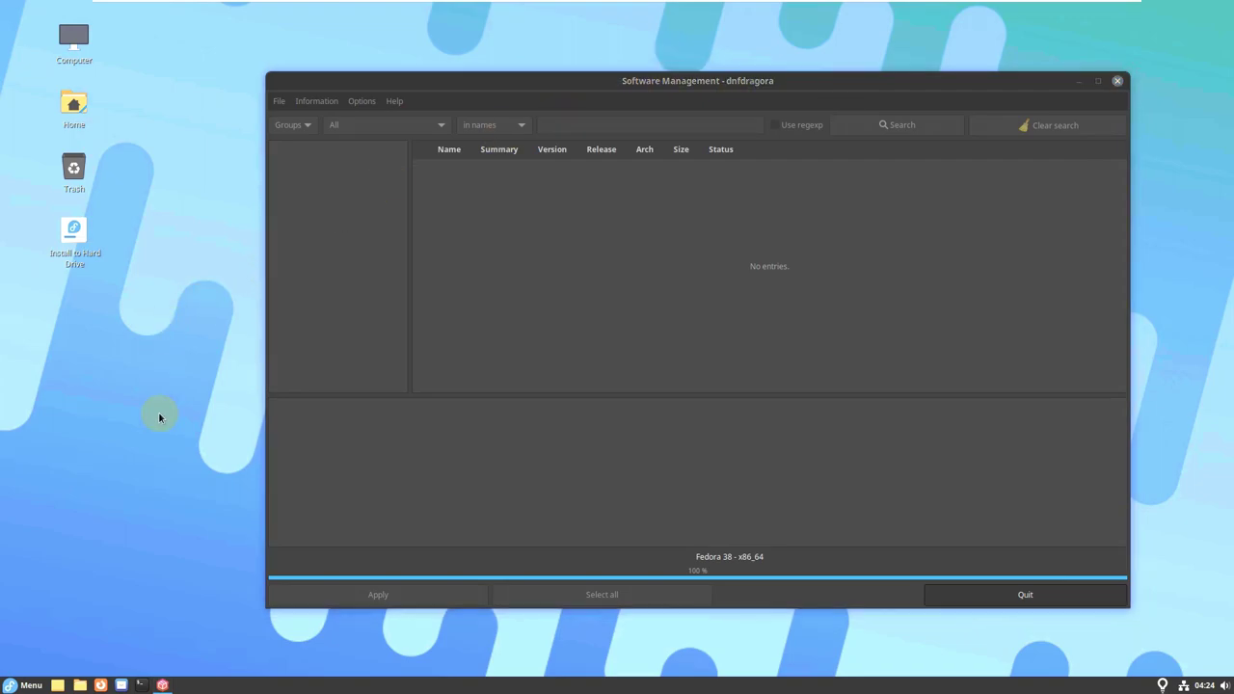
{"action": "left_click", "coordinate": [39, 685]}
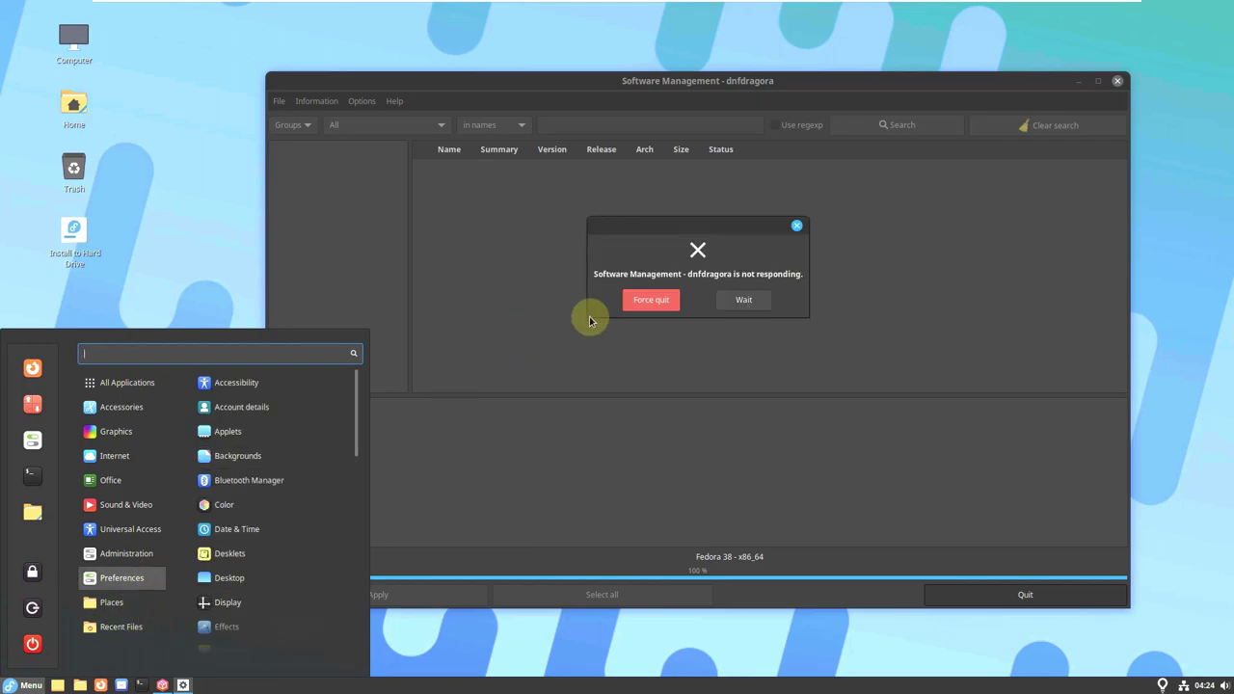
{"action": "left_click", "coordinate": [631, 307]}
{"action": "left_click", "coordinate": [630, 309]}
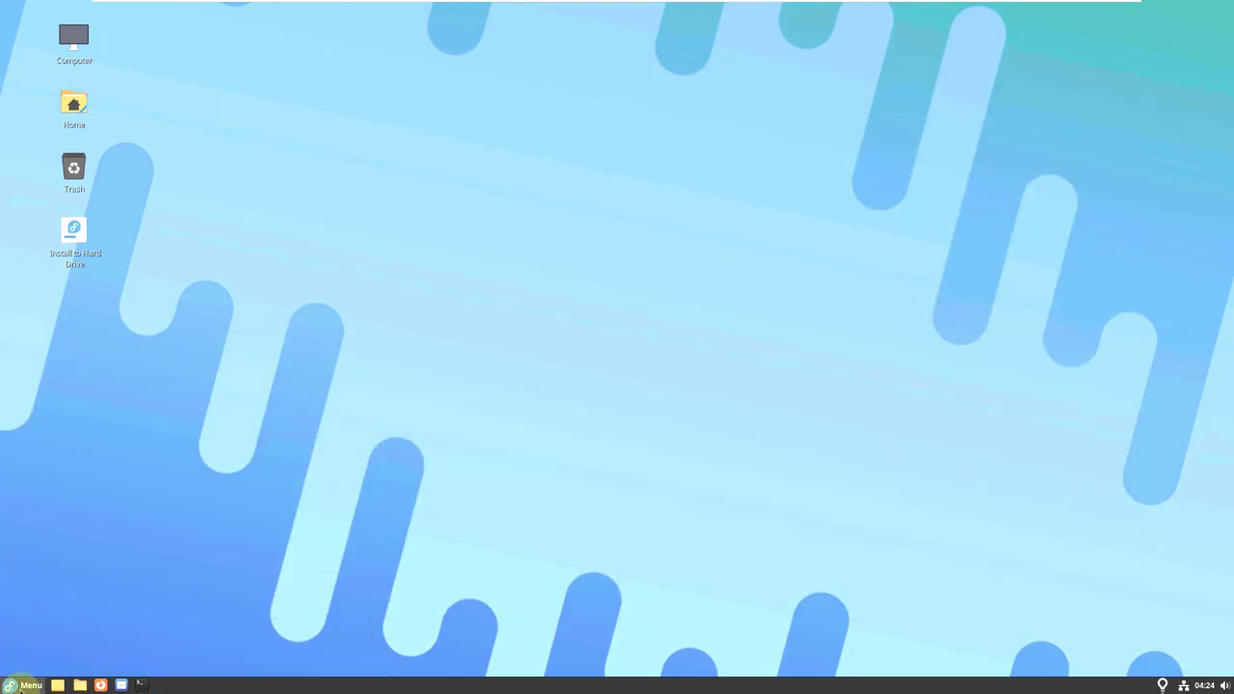
Launch System Monitor from the menu's Administration category.
{"action": "left_click", "coordinate": [19, 688]}
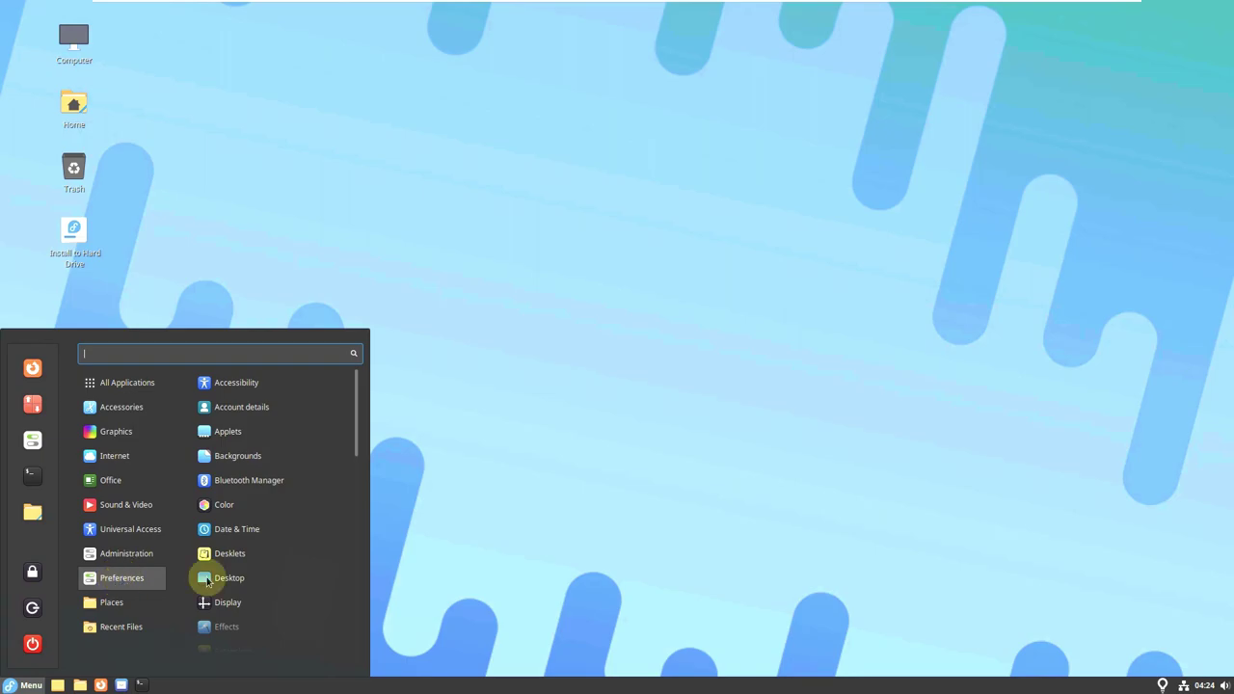
{"action": "scroll", "coordinate": [286, 572], "scroll_direction": "down", "scroll_amount": 10}
{"action": "mouse_move", "coordinate": [127, 559]}
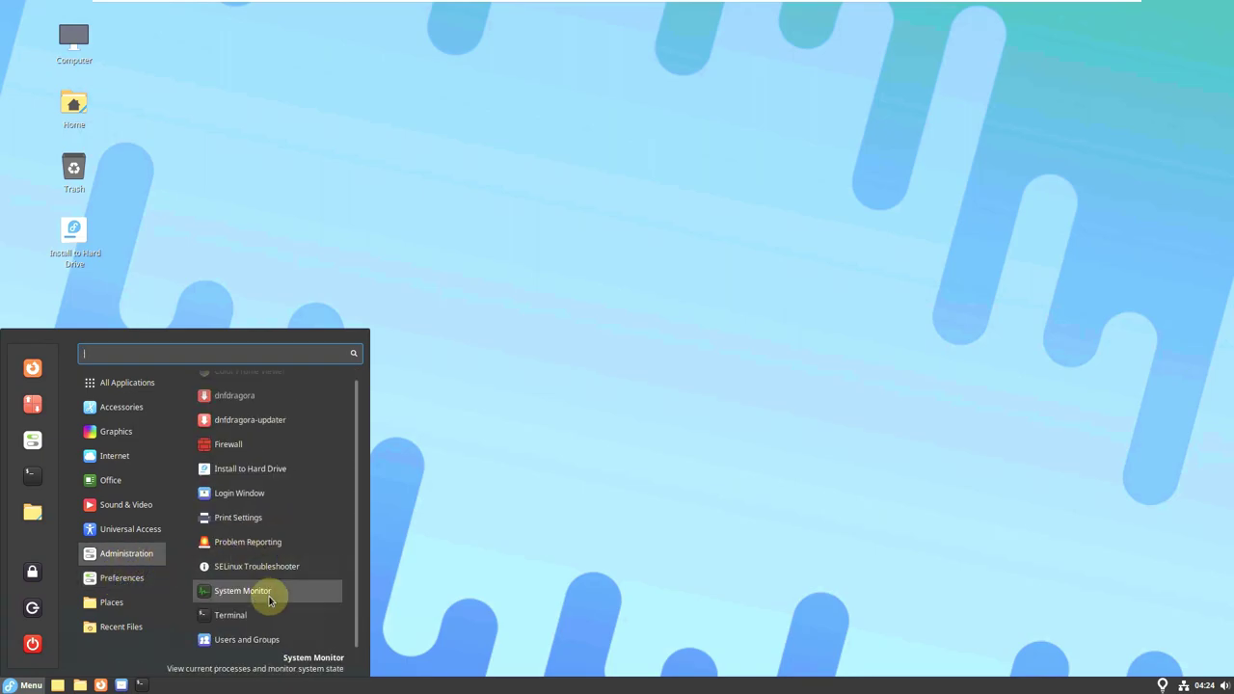
{"action": "left_click", "coordinate": [269, 591]}
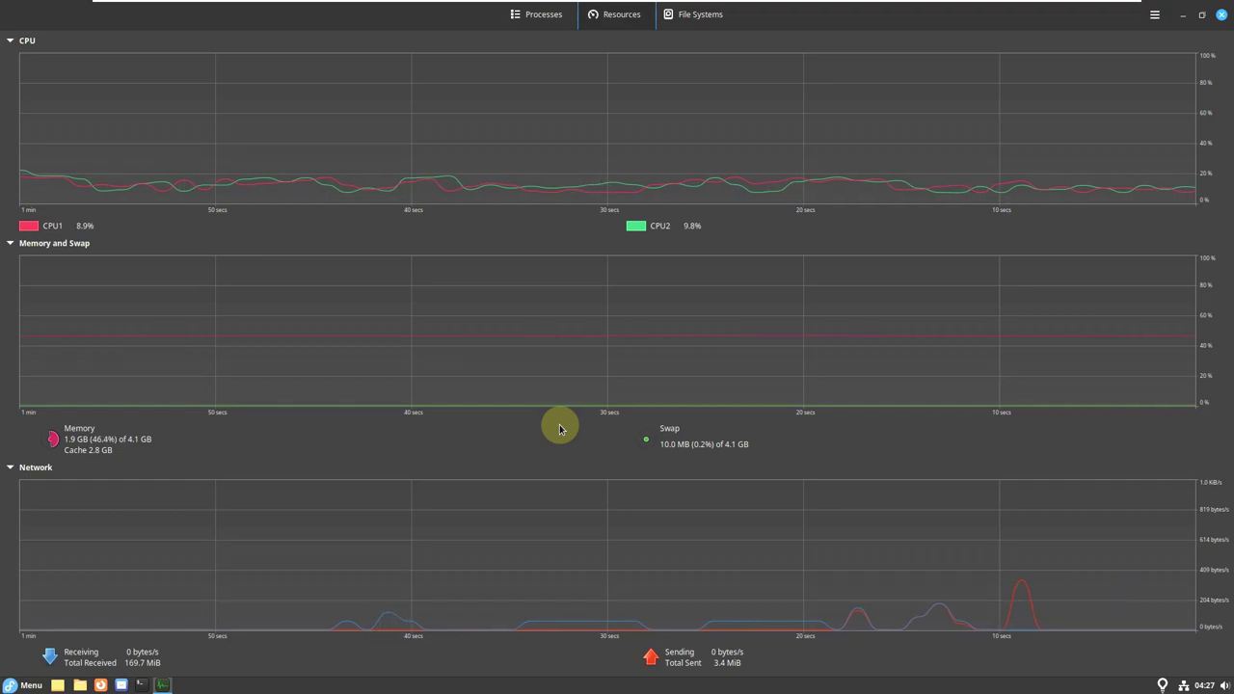
Close System Monitor and shut down the live session from the menu's power button.
{"action": "left_click", "coordinate": [1220, 15]}
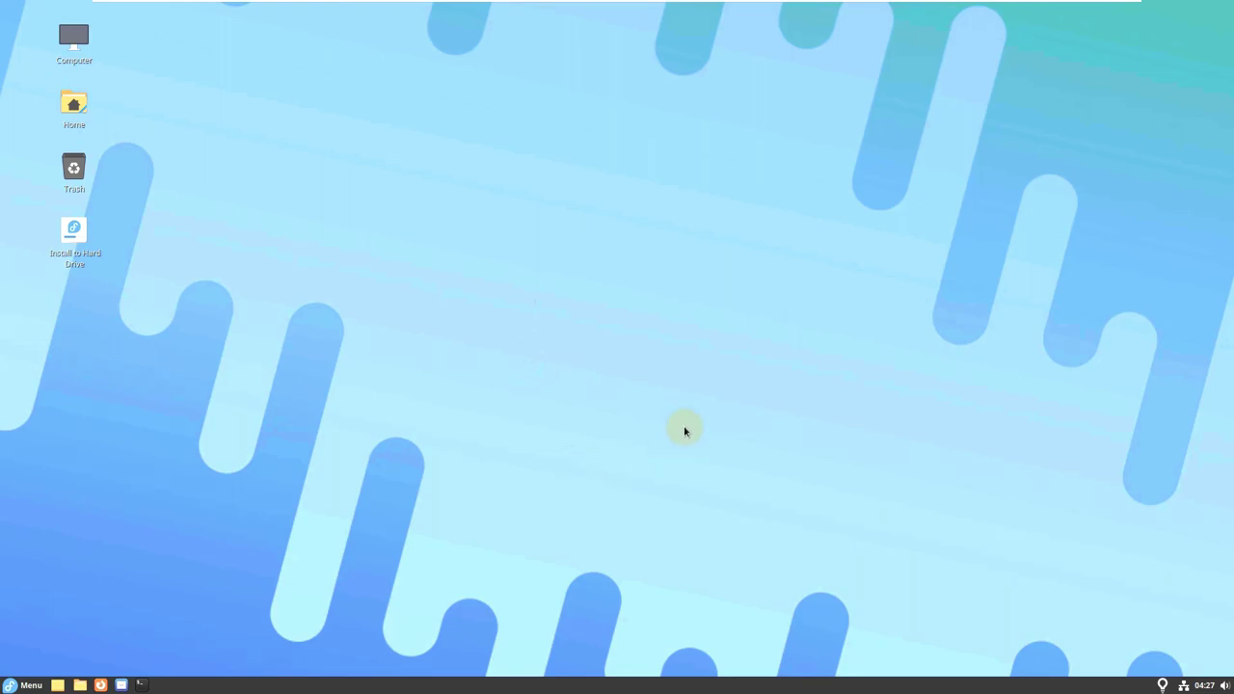
{"action": "left_click", "coordinate": [29, 685]}
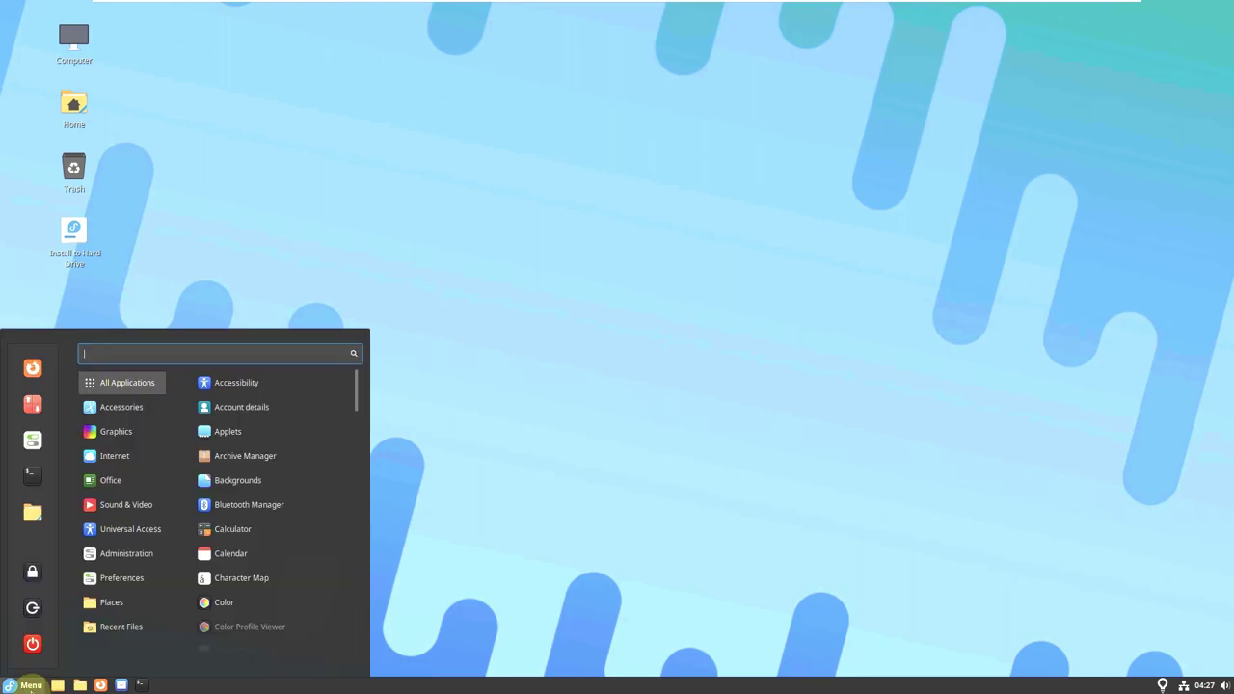
{"action": "left_click", "coordinate": [454, 494]}
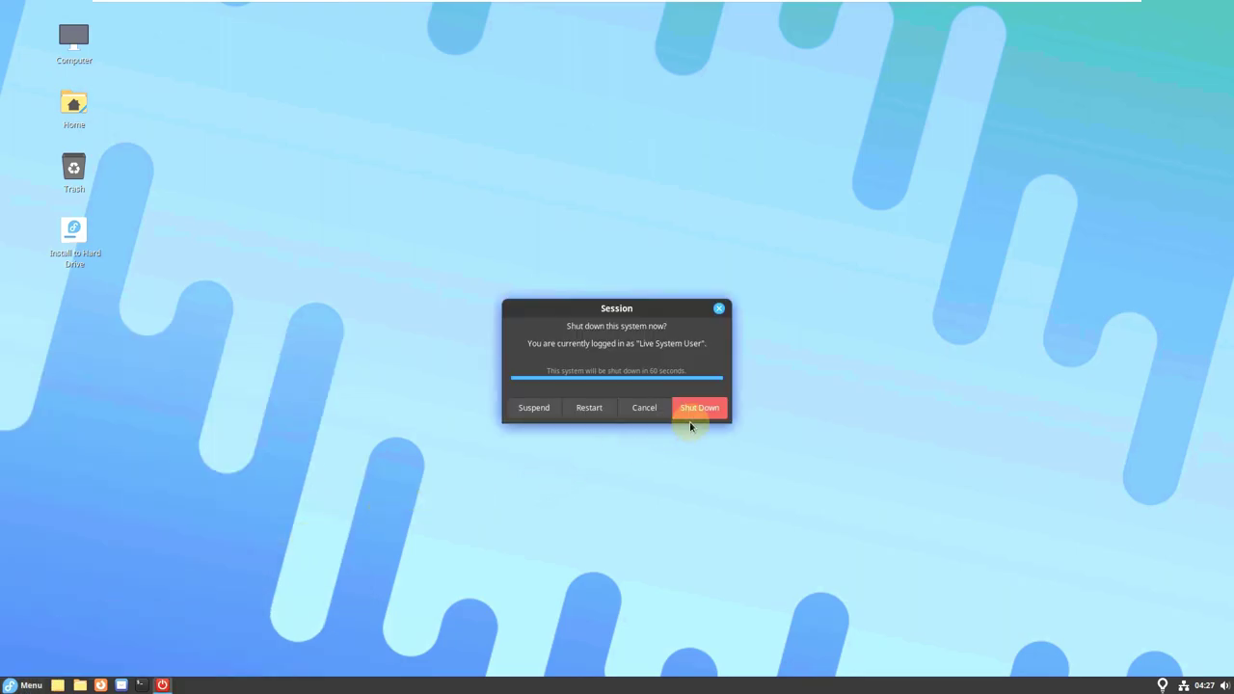
{"action": "left_click", "coordinate": [711, 408]}
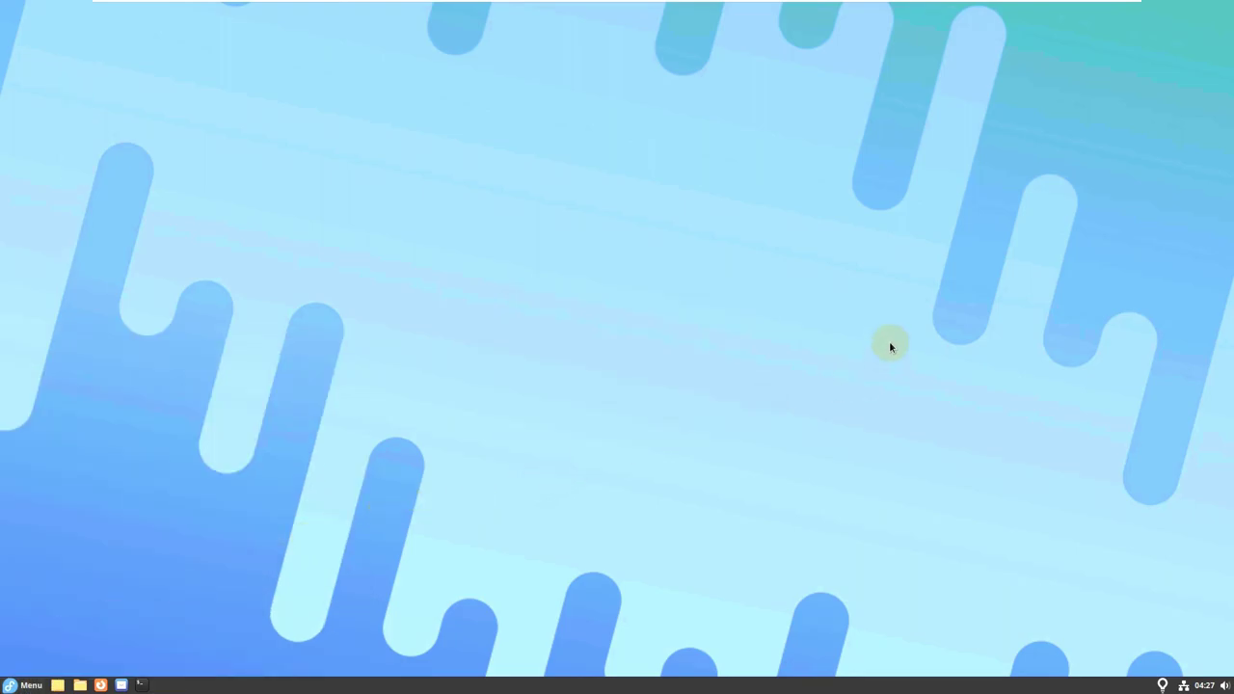